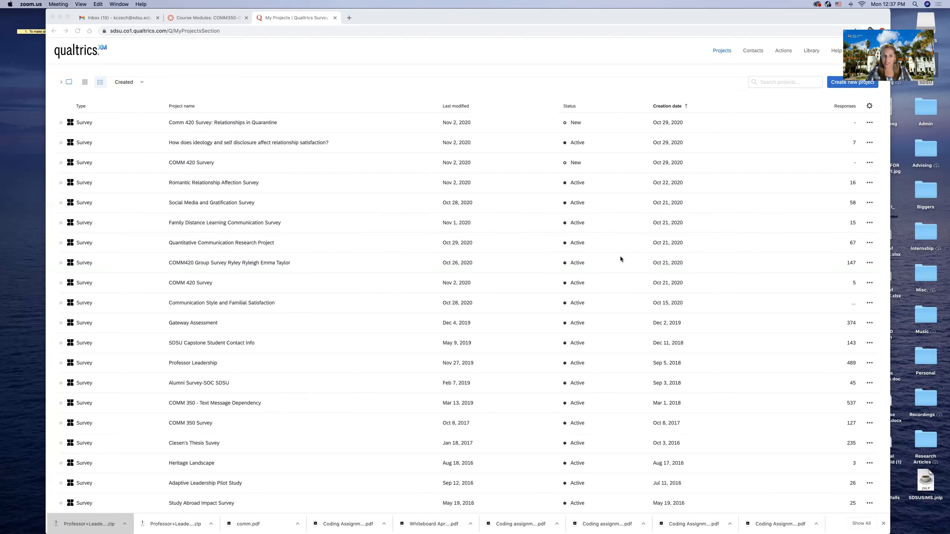
Open the Professor Leadership survey project and show its recorded response data.
{"action": "scroll", "coordinate": [621, 259], "scroll_direction": "down", "scroll_amount": 3}
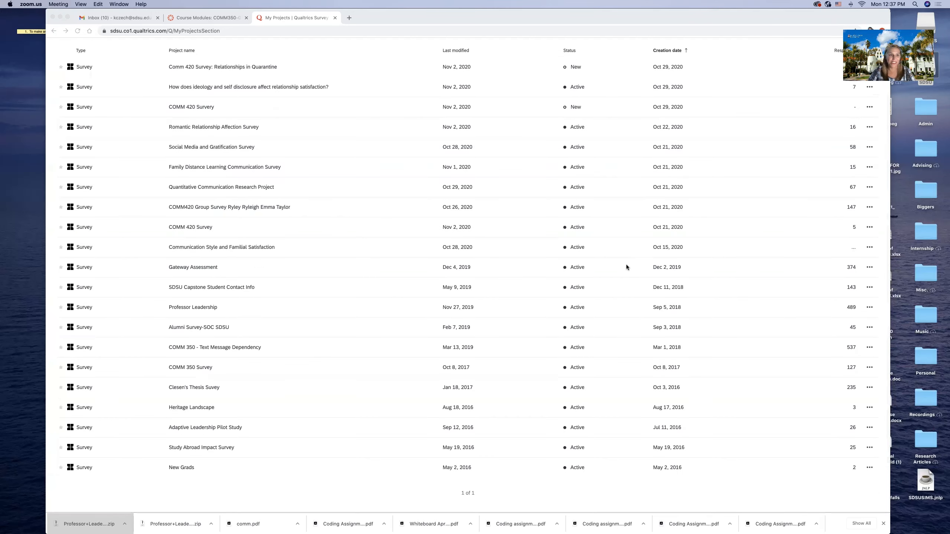
{"action": "scroll", "coordinate": [259, 299], "scroll_direction": "down", "scroll_amount": 1}
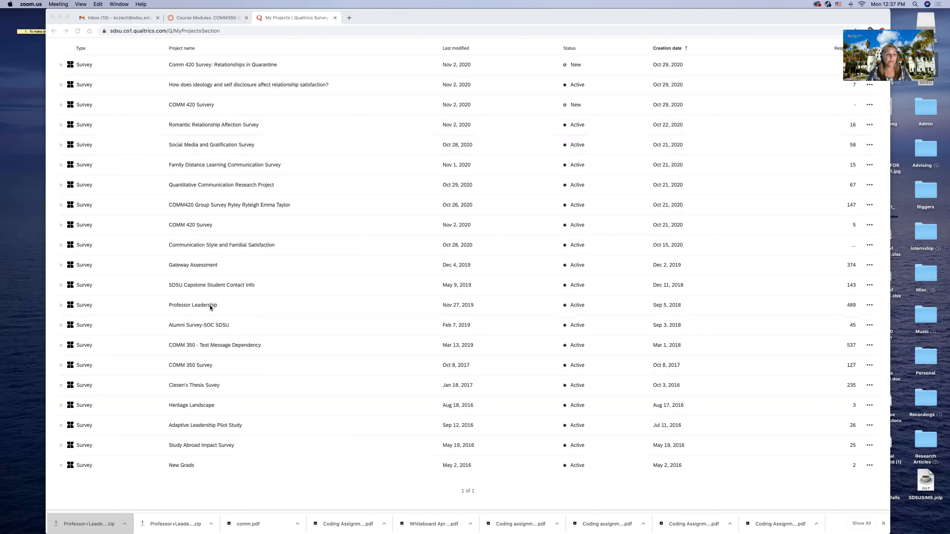
{"action": "left_click", "coordinate": [191, 306]}
{"action": "left_click", "coordinate": [191, 306]}
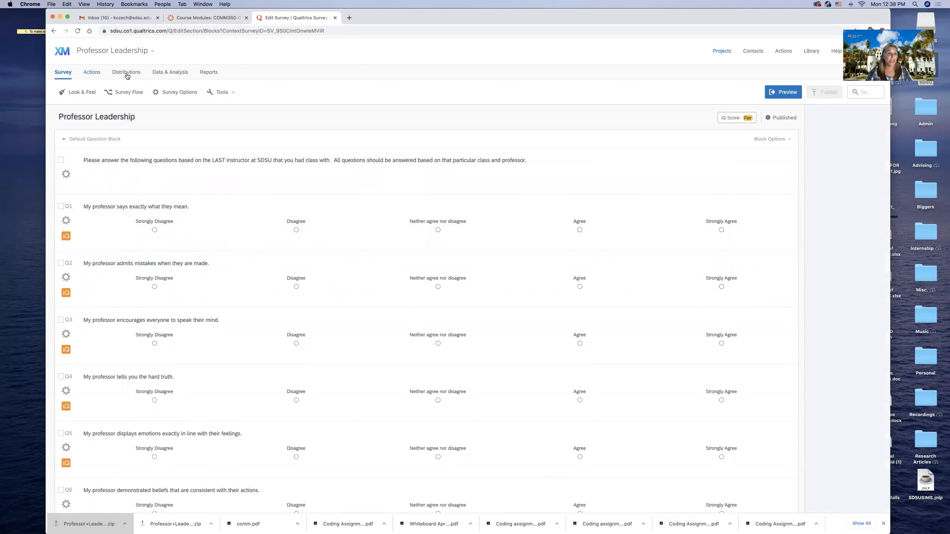
{"action": "left_click", "coordinate": [172, 75]}
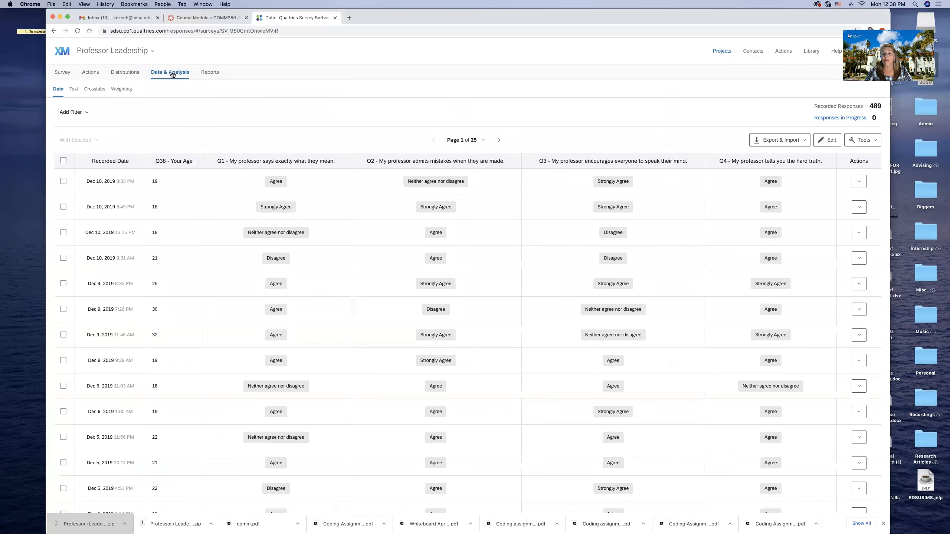
Export the survey responses as an SPSS data table, download the file and dismiss the downloads overview.
{"action": "left_click", "coordinate": [789, 143]}
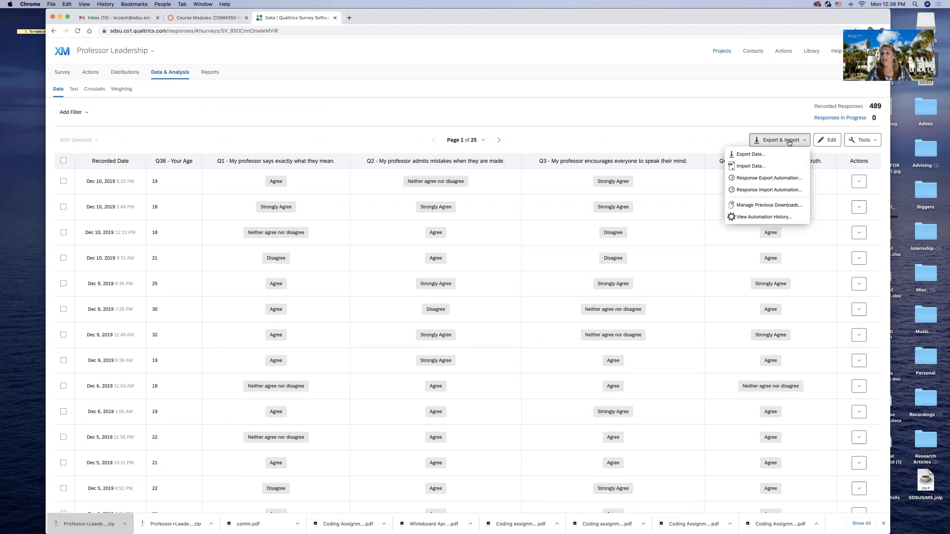
{"action": "left_click", "coordinate": [749, 157]}
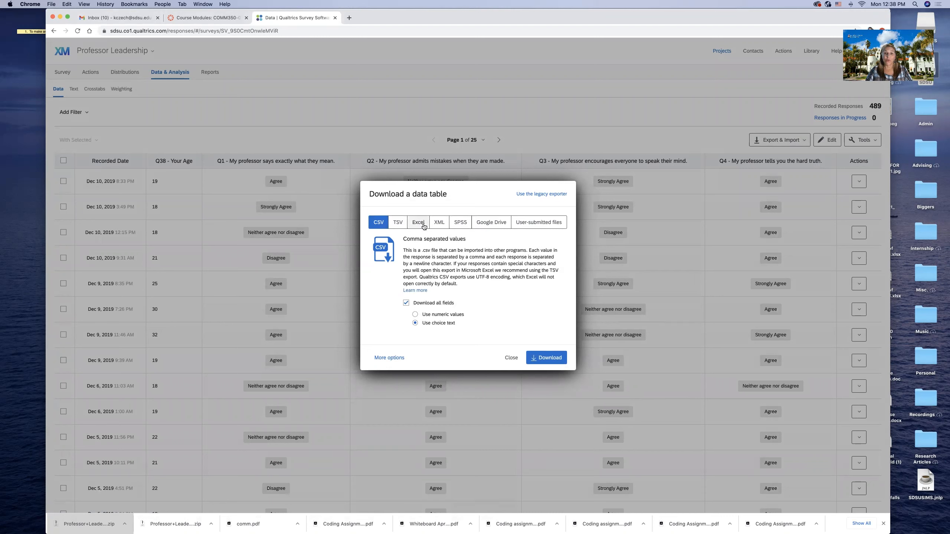
{"action": "left_click", "coordinate": [461, 226]}
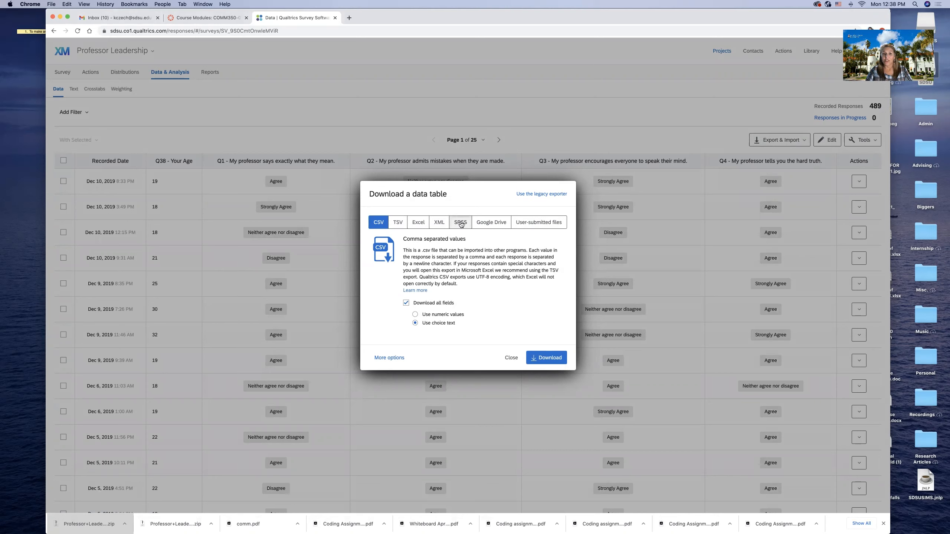
{"action": "left_click", "coordinate": [546, 357]}
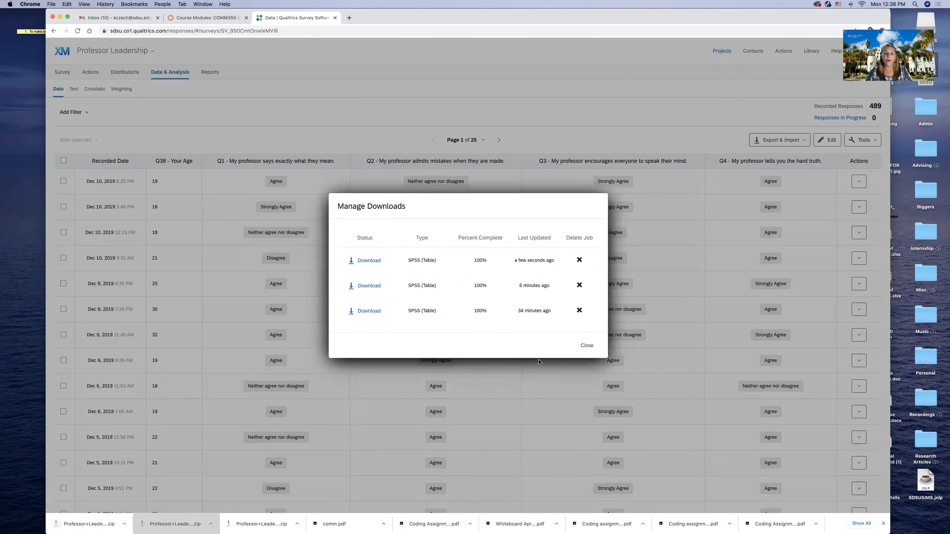
{"action": "left_click", "coordinate": [586, 345]}
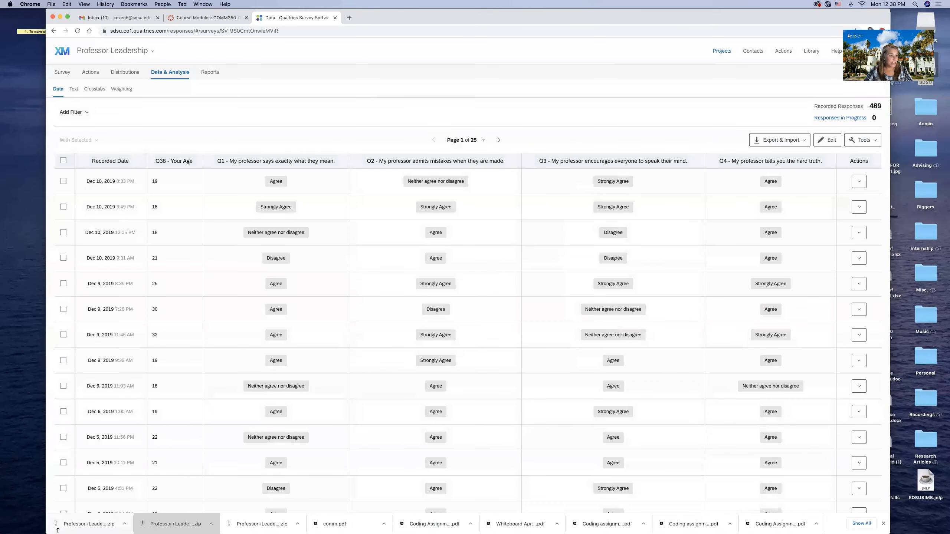
Unpack the newly downloaded Professor Leadership archive and open its 12.38 .sav file in SPSS Statistics.
{"action": "left_click", "coordinate": [78, 524]}
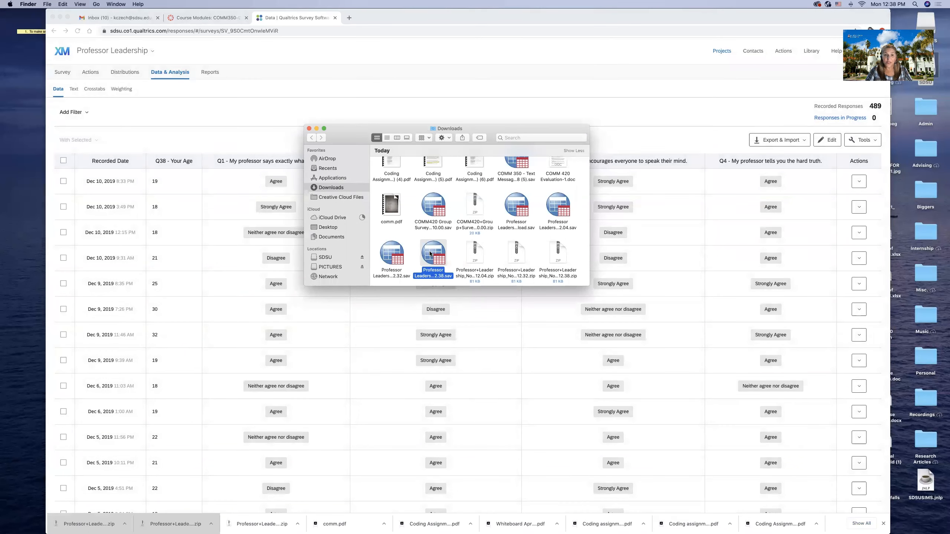
{"action": "double_click", "coordinate": [433, 253]}
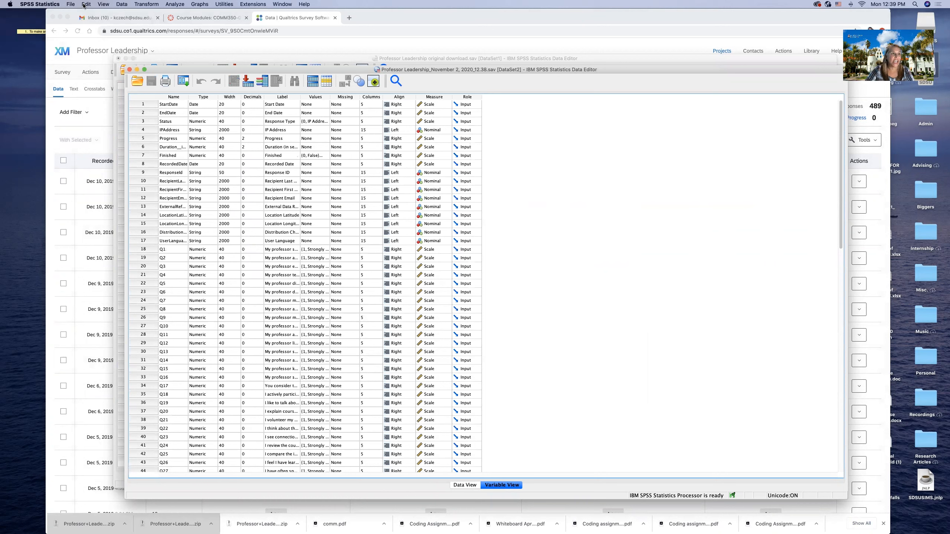
Save the dataset in Downloads as "Professor Leadership Original Download.sav", replacing the existing file of that name.
{"action": "left_click", "coordinate": [71, 5]}
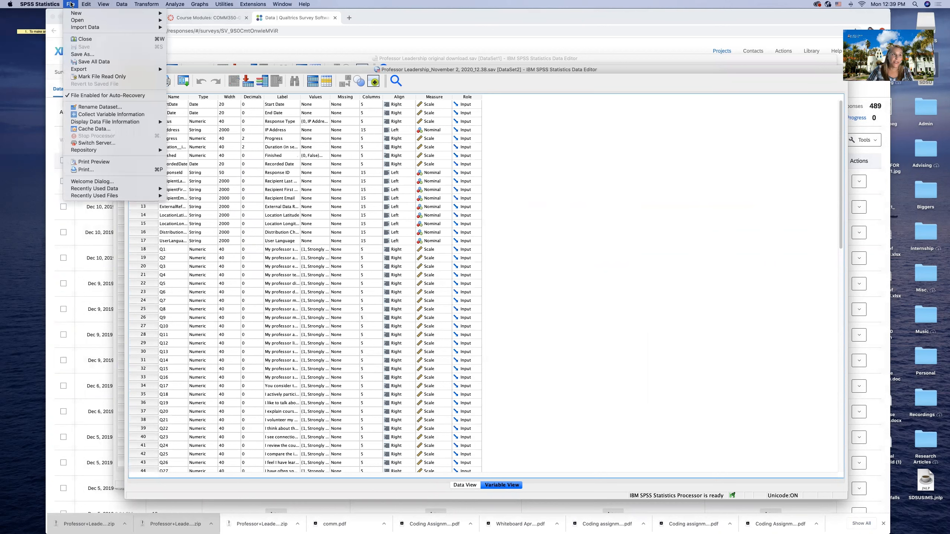
{"action": "left_click", "coordinate": [89, 54]}
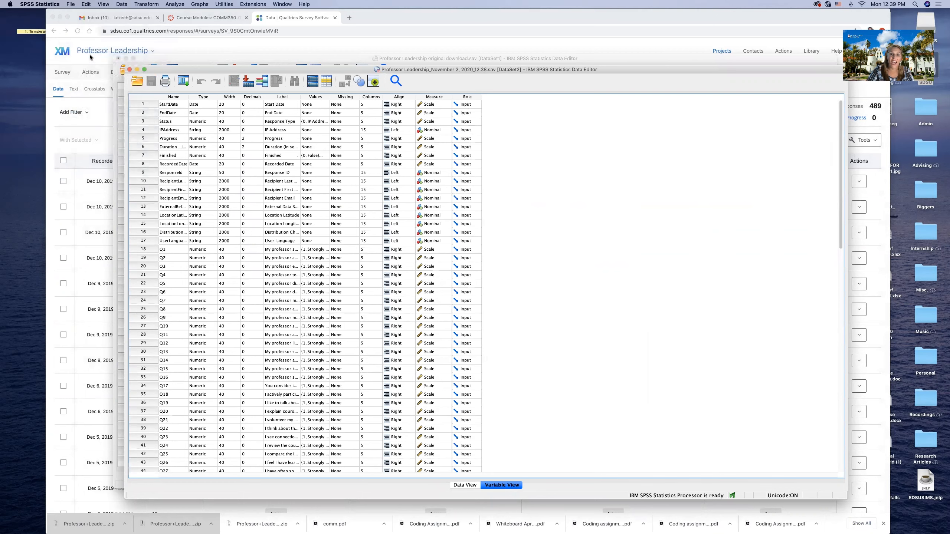
{"action": "left_click", "coordinate": [524, 141]}
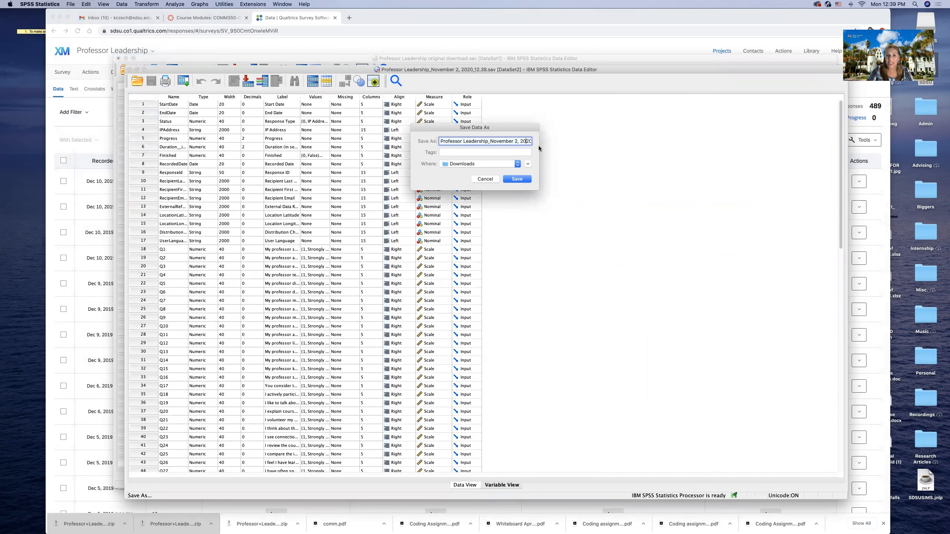
{"action": "key", "text": "Right"}
{"action": "key", "text": "Right"}
{"action": "key", "text": "Right"}
{"action": "key", "text": "Right"}
{"action": "key", "text": "Right"}
{"action": "key", "text": "Right"}
{"action": "key", "text": "Right"}
{"action": "key", "text": "Right"}
{"action": "key", "text": "Right"}
{"action": "key", "text": "Right"}
{"action": "key", "text": "Right"}
{"action": "key", "text": "Right"}
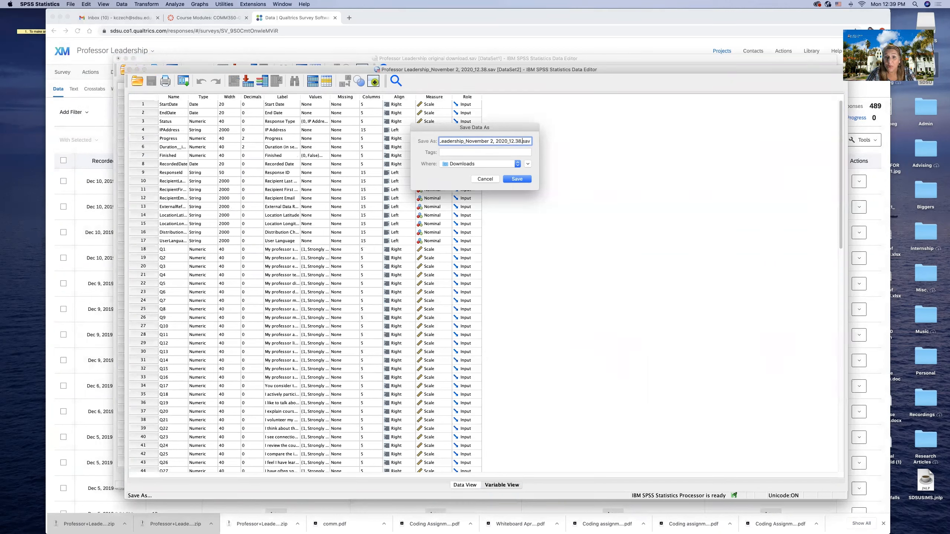
{"action": "key", "text": "BackSpace"}
{"action": "key", "text": "BackSpace"}
{"action": "key", "text": "BackSpace"}
{"action": "key", "text": "BackSpace"}
{"action": "key", "text": "BackSpace"}
{"action": "key", "text": "BackSpace"}
{"action": "key", "text": "BackSpace"}
{"action": "key", "text": "BackSpace"}
{"action": "key", "text": "BackSpace"}
{"action": "key", "text": "BackSpace"}
{"action": "key", "text": "BackSpace"}
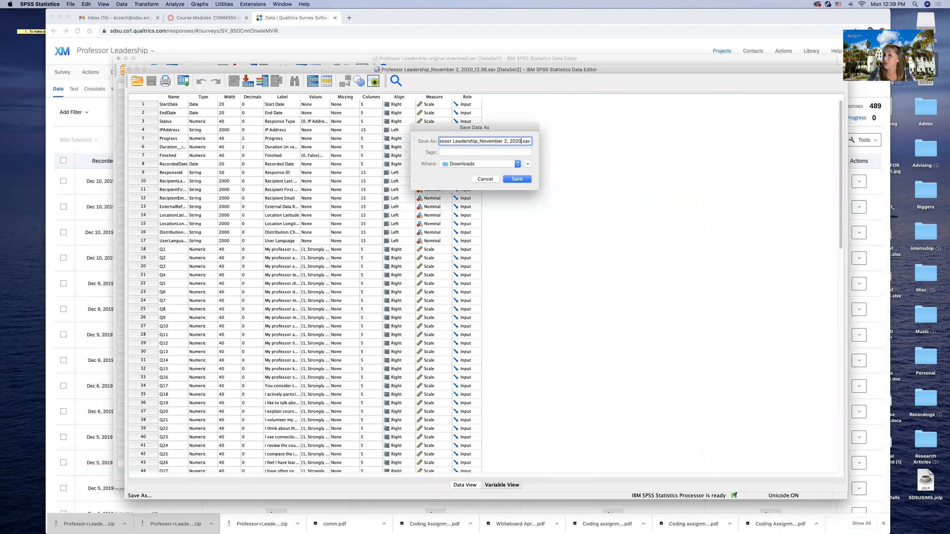
{"action": "key", "text": "BackSpace"}
{"action": "key", "text": "BackSpace"}
{"action": "key", "text": "BackSpace"}
{"action": "key", "text": "BackSpace"}
{"action": "key", "text": "BackSpace"}
{"action": "key", "text": "BackSpace"}
{"action": "key", "text": "BackSpace"}
{"action": "key", "text": "BackSpace"}
{"action": "key", "text": "BackSpace"}
{"action": "key", "text": "BackSpace"}
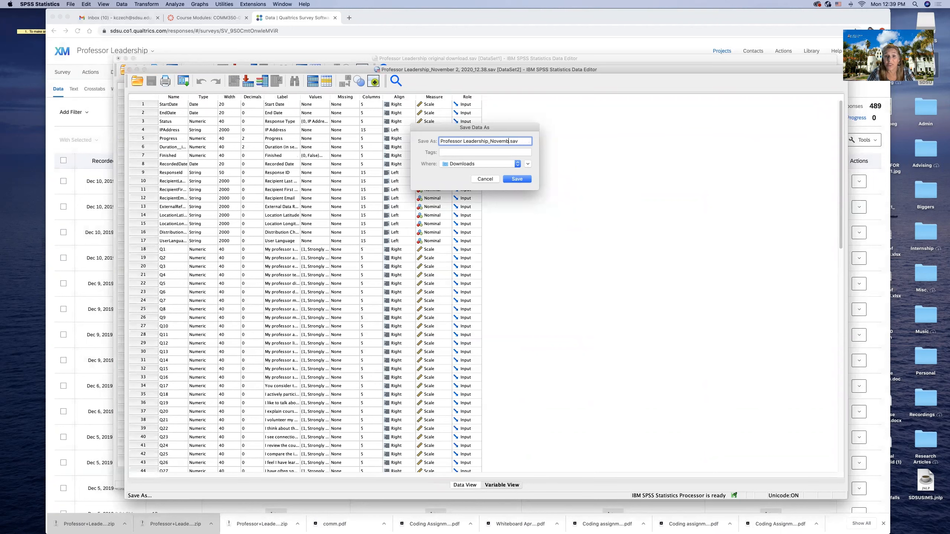
{"action": "key", "text": "BackSpace"}
{"action": "key", "text": "BackSpace"}
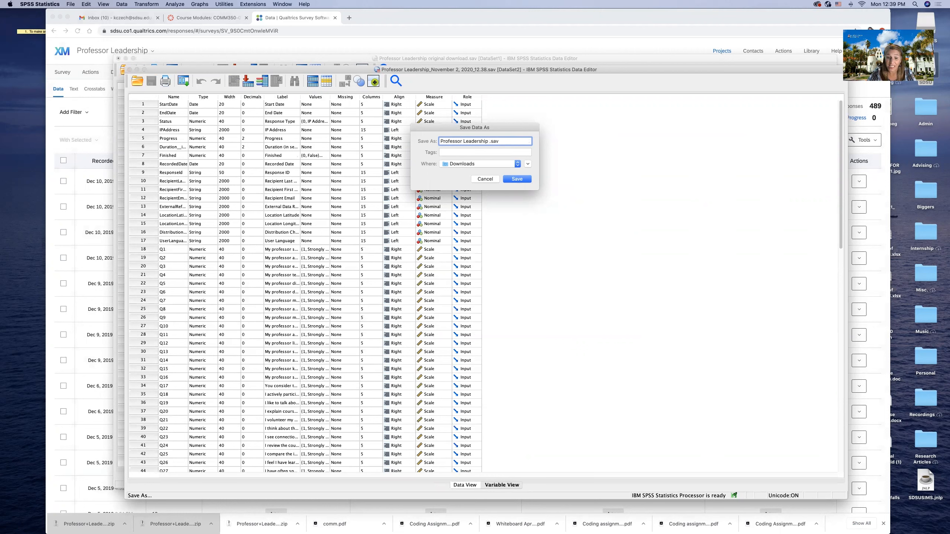
{"action": "type", "text": "Orig"}
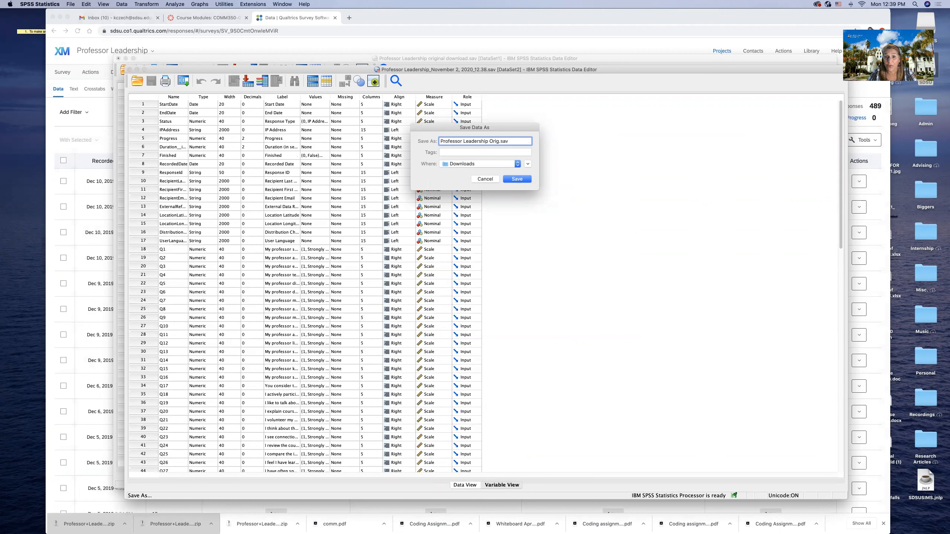
{"action": "type", "text": "inal Down"}
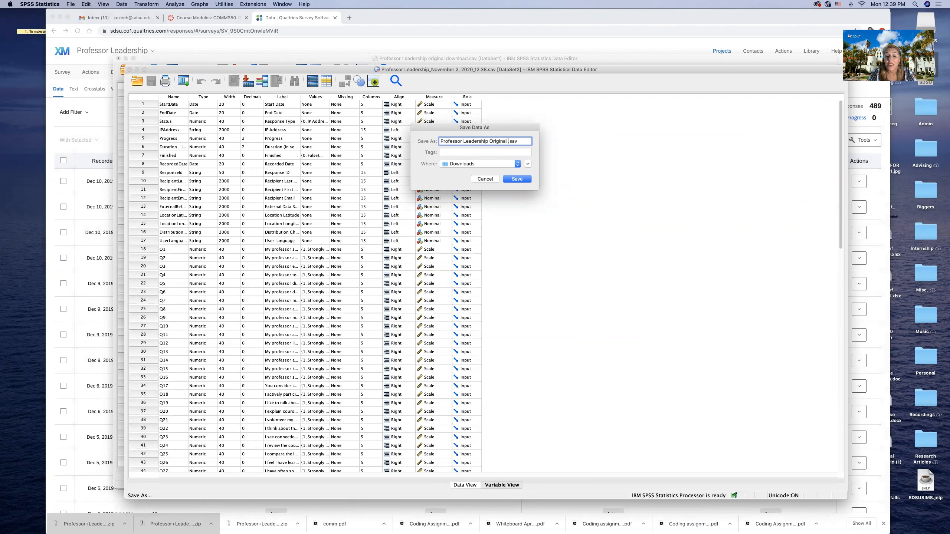
{"action": "type", "text": "load"}
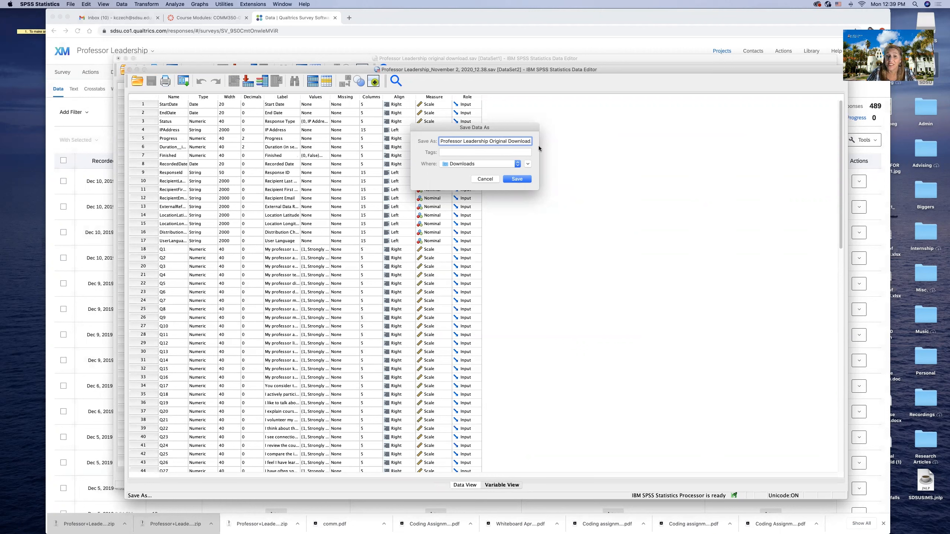
{"action": "left_click", "coordinate": [523, 180]}
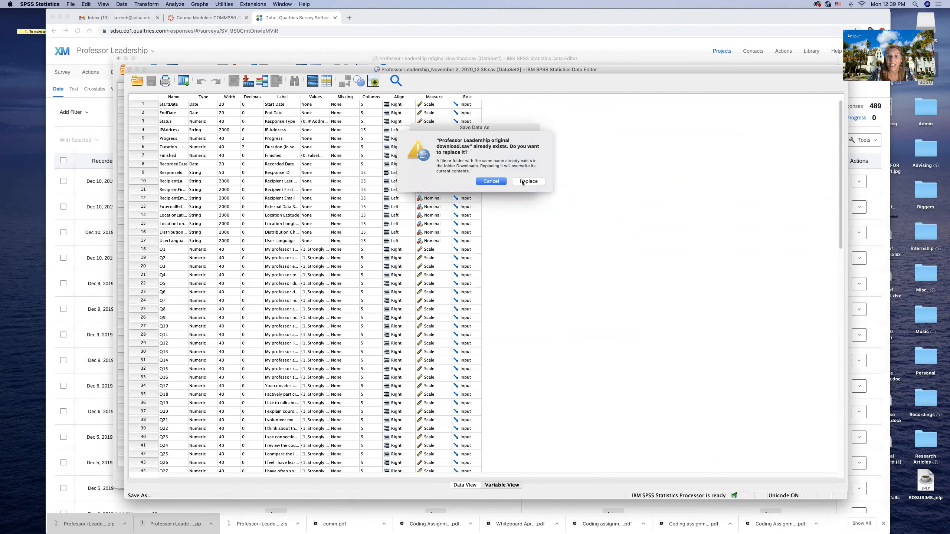
{"action": "left_click", "coordinate": [523, 182]}
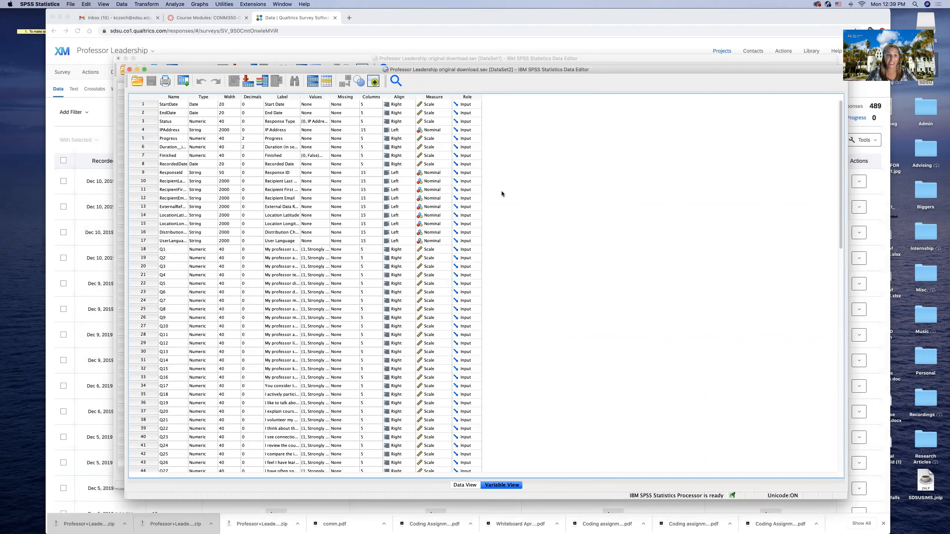
Look through the dataset's variable definitions and its case values, from the respondent metadata columns to the question columns.
{"action": "scroll", "coordinate": [502, 193], "scroll_direction": "down", "scroll_amount": 3}
{"action": "scroll", "coordinate": [503, 191], "scroll_direction": "up", "scroll_amount": 3}
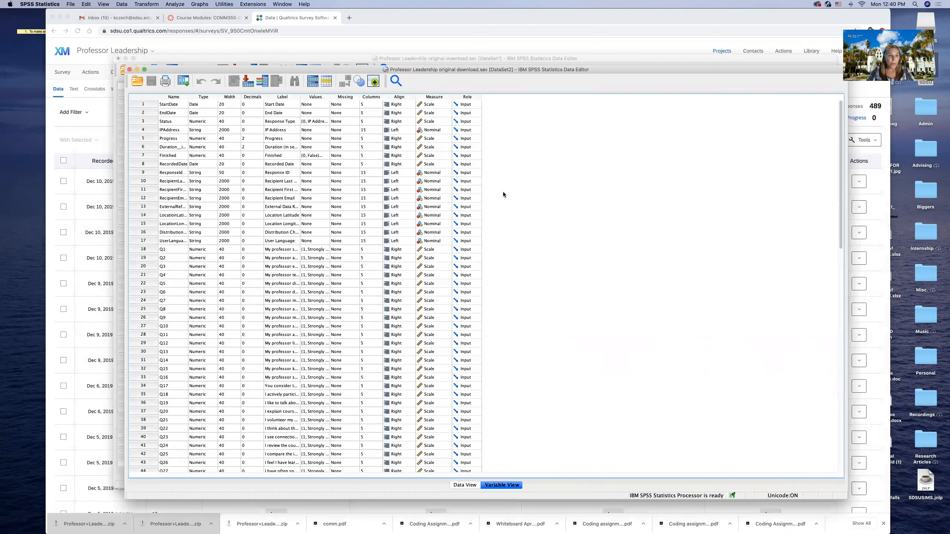
{"action": "scroll", "coordinate": [217, 361], "scroll_direction": "down", "scroll_amount": 5}
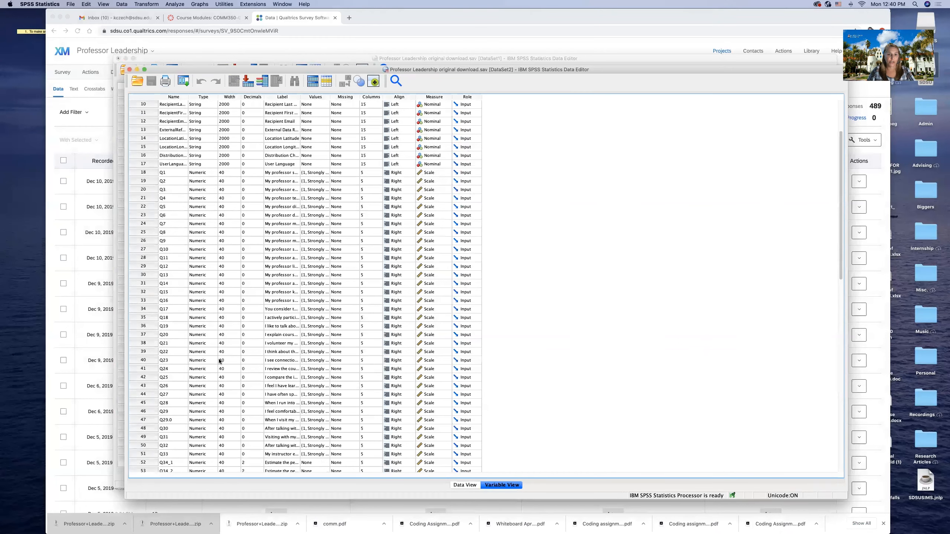
{"action": "scroll", "coordinate": [189, 147], "scroll_direction": "up", "scroll_amount": 5}
{"action": "scroll", "coordinate": [178, 264], "scroll_direction": "down", "scroll_amount": 5}
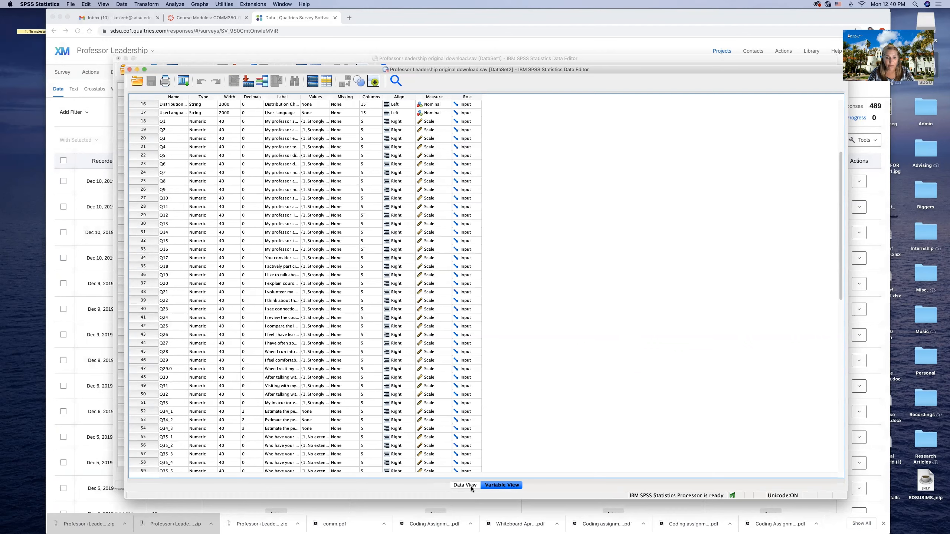
{"action": "left_click", "coordinate": [460, 486]}
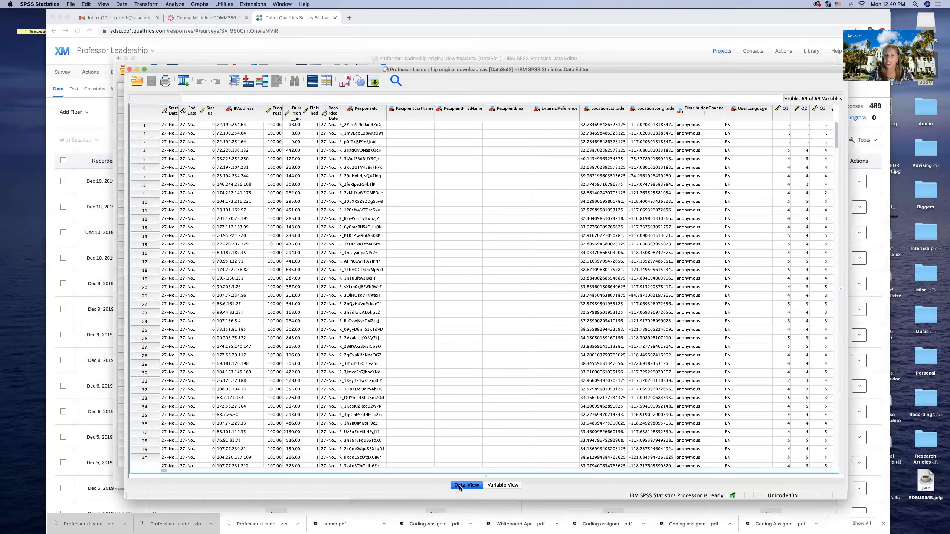
{"action": "scroll", "coordinate": [378, 223], "scroll_direction": "right", "scroll_amount": 8}
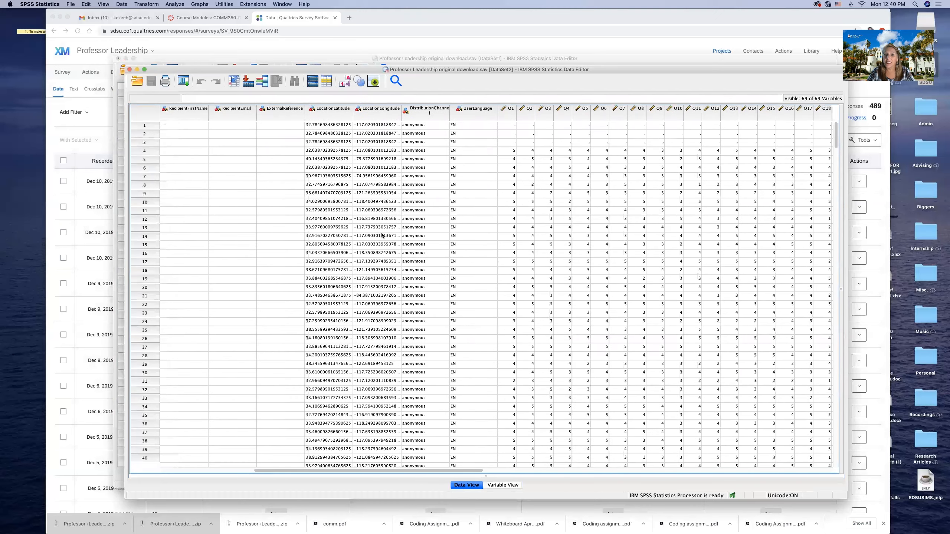
{"action": "scroll", "coordinate": [366, 235], "scroll_direction": "left", "scroll_amount": 8}
Clear the cells in the columns StartDate through UserLanguage from row 3 down to the last case.
{"action": "scroll", "coordinate": [366, 235], "scroll_direction": "down", "scroll_amount": 1}
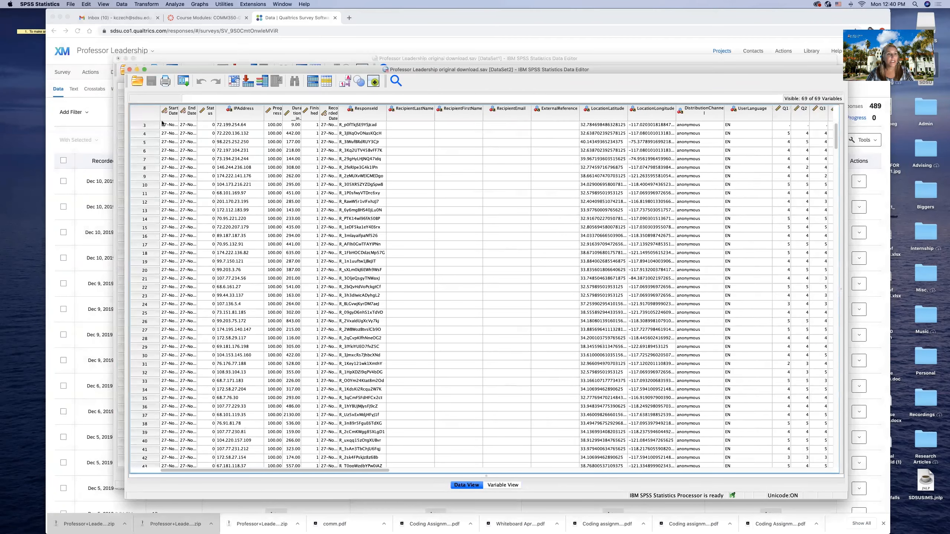
{"action": "left_click_drag", "start_coordinate": [163, 126], "coordinate": [724, 462]}
{"action": "key", "text": "Delete"}
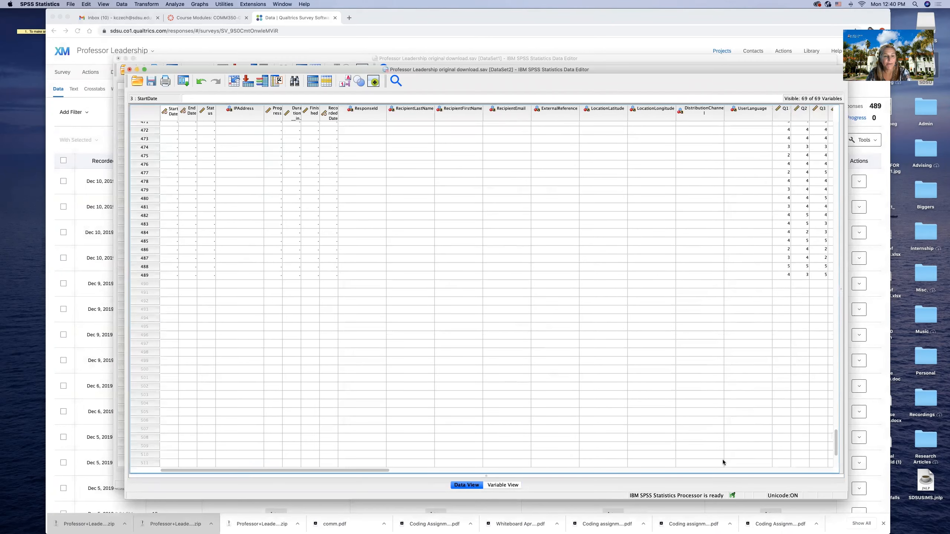
Clear the remaining metadata cells in the columns StartDate through UserLanguage, from row 1 down through the cases.
{"action": "scroll", "coordinate": [530, 330], "scroll_direction": "right", "scroll_amount": 15}
{"action": "scroll", "coordinate": [530, 330], "scroll_direction": "up", "scroll_amount": 20}
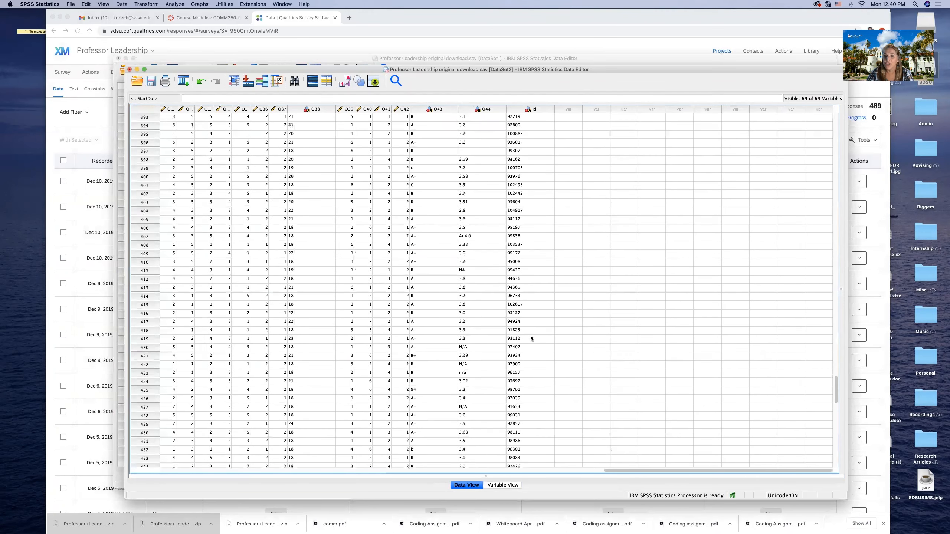
{"action": "scroll", "coordinate": [531, 334], "scroll_direction": "left", "scroll_amount": 15}
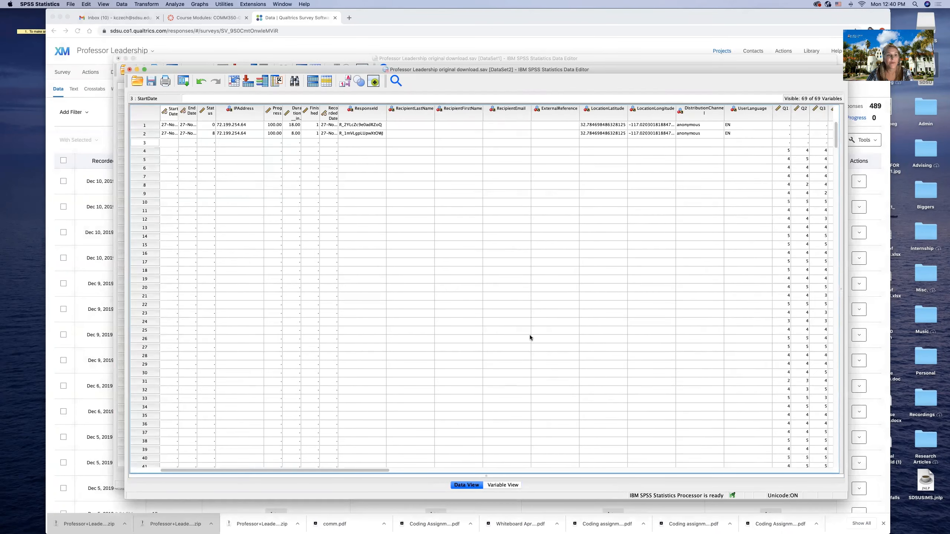
{"action": "scroll", "coordinate": [531, 376], "scroll_direction": "right", "scroll_amount": 6}
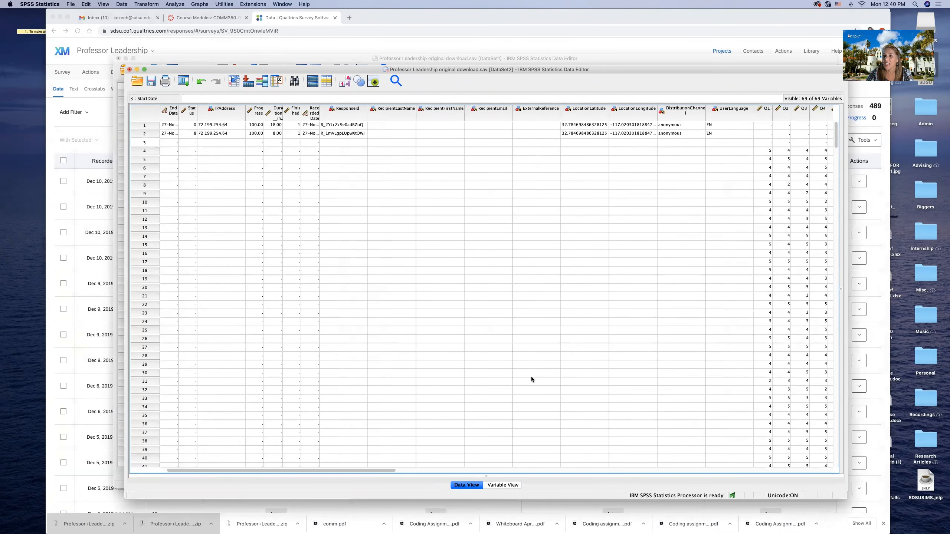
{"action": "scroll", "coordinate": [532, 377], "scroll_direction": "left", "scroll_amount": 4}
{"action": "scroll", "coordinate": [531, 381], "scroll_direction": "left", "scroll_amount": 3}
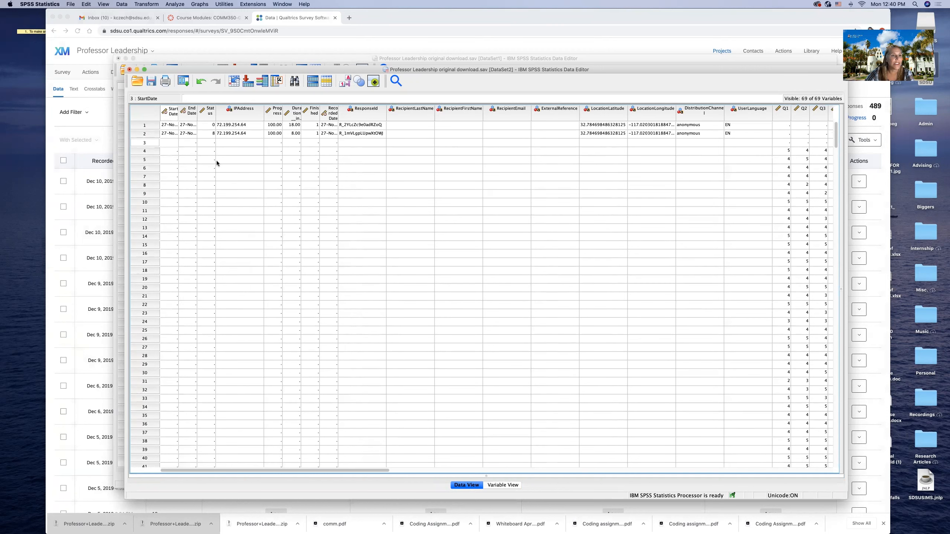
{"action": "left_click_drag", "start_coordinate": [149, 124], "coordinate": [599, 168]}
{"action": "left_click_drag", "start_coordinate": [635, 80], "coordinate": [755, 120]}
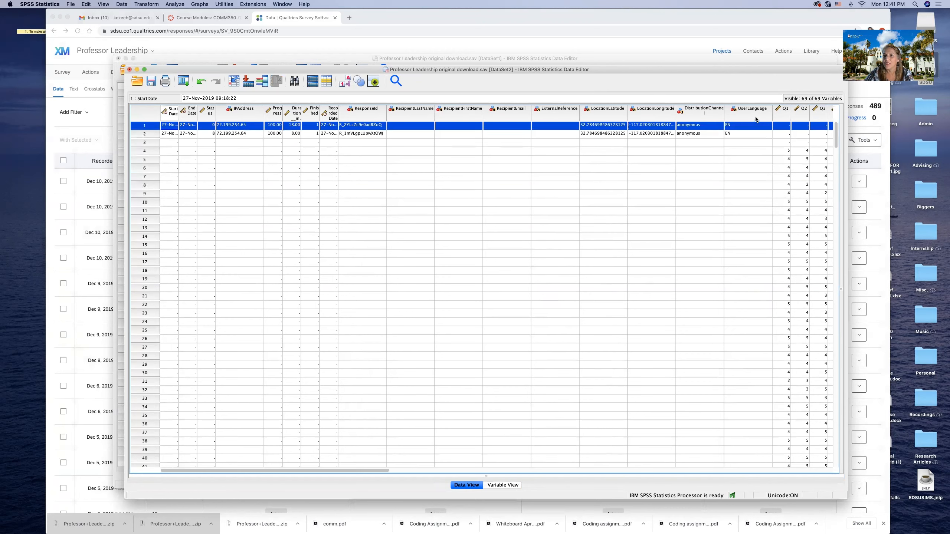
{"action": "left_click", "coordinate": [311, 186]}
{"action": "left_click_drag", "start_coordinate": [152, 125], "coordinate": [733, 531]}
{"action": "mouse_move", "coordinate": [726, 528]}
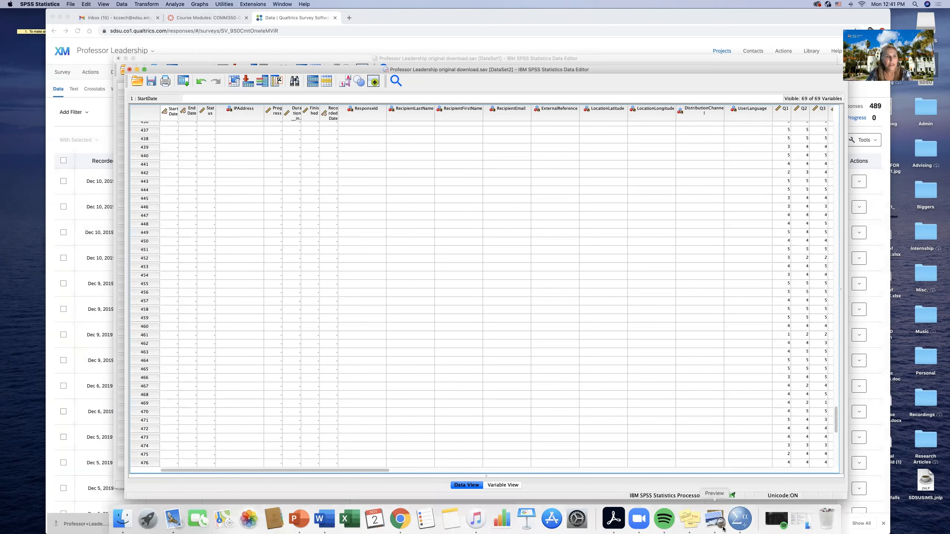
{"action": "scroll", "coordinate": [314, 346], "scroll_direction": "up", "scroll_amount": 10}
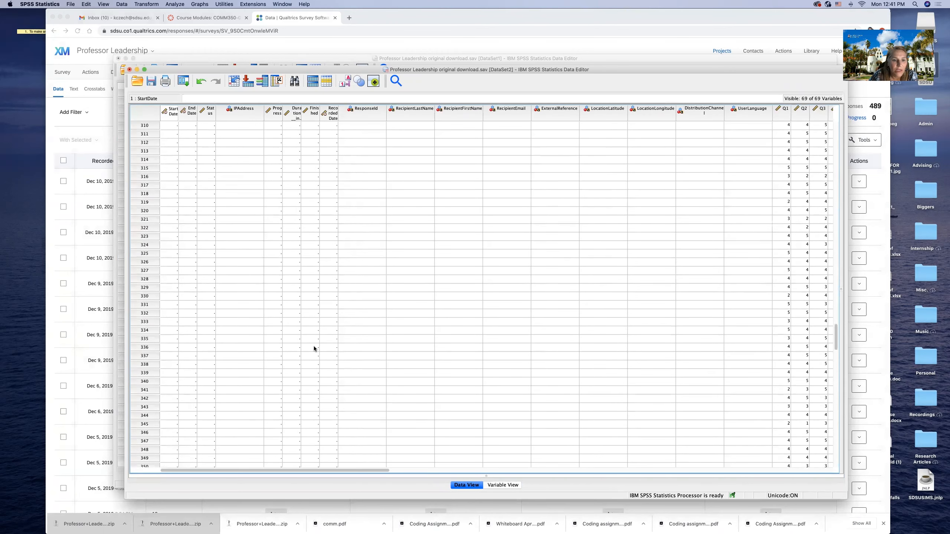
{"action": "scroll", "coordinate": [313, 350], "scroll_direction": "down", "scroll_amount": 5}
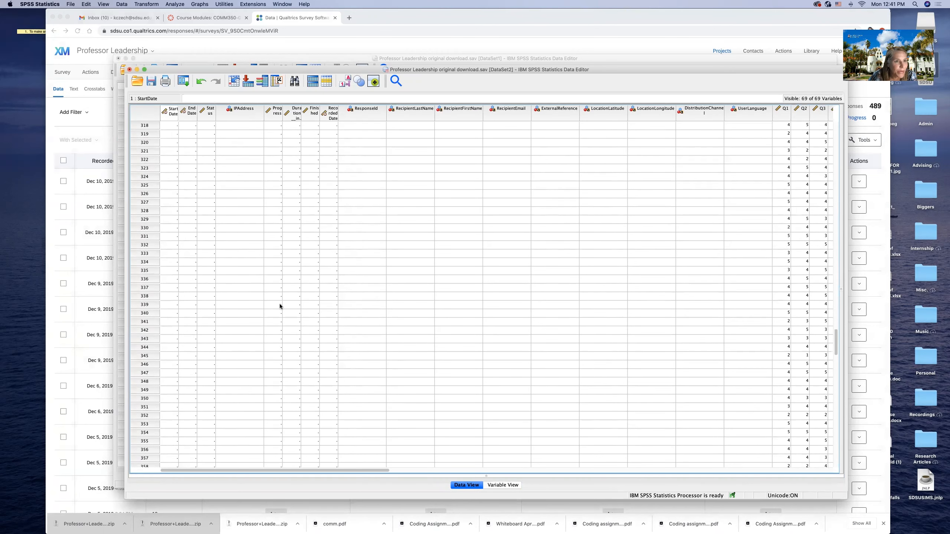
Delete the variables StartDate through UserLanguage from the dataset and bring up the definitions of the remaining variables.
{"action": "left_click_drag", "start_coordinate": [169, 110], "coordinate": [727, 123]}
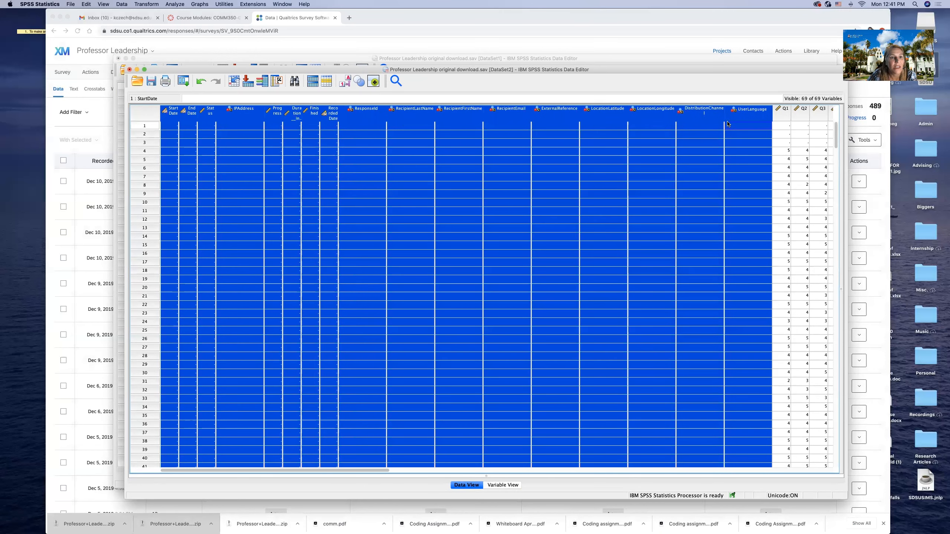
{"action": "key", "text": "Delete"}
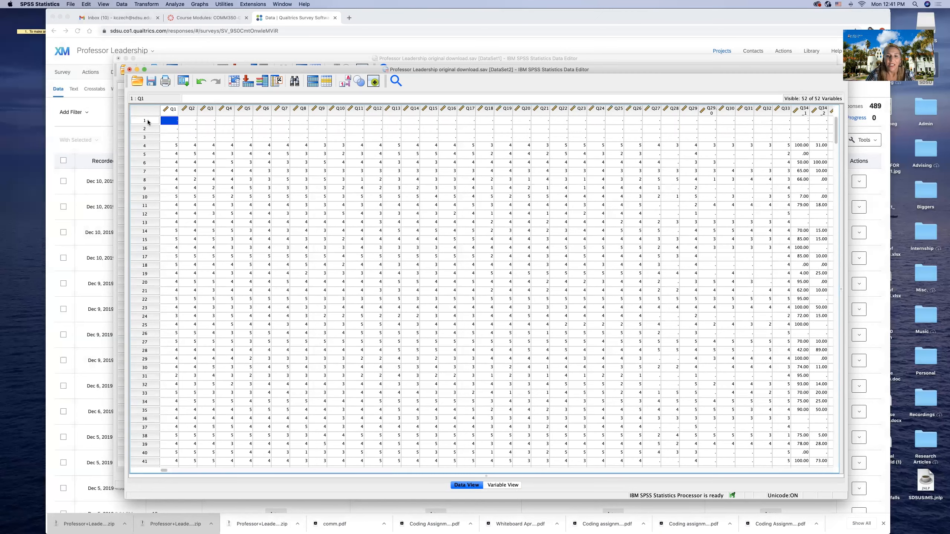
{"action": "scroll", "coordinate": [313, 267], "scroll_direction": "down", "scroll_amount": 20}
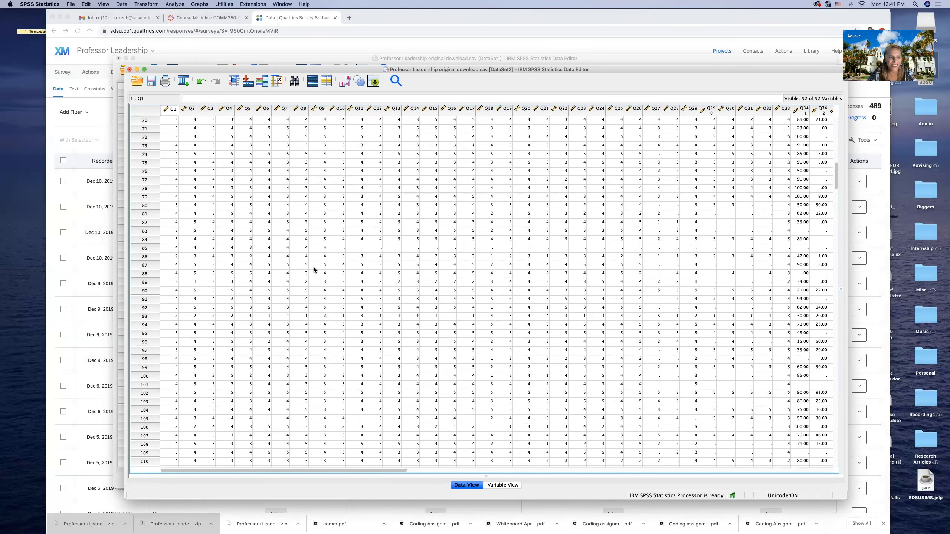
{"action": "scroll", "coordinate": [313, 267], "scroll_direction": "down", "scroll_amount": 15}
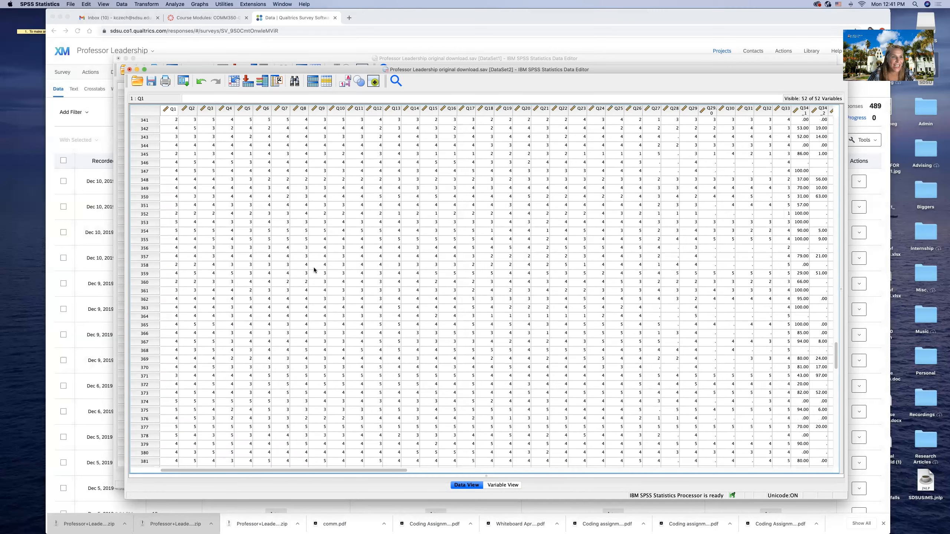
{"action": "key", "text": "ctrl+Home"}
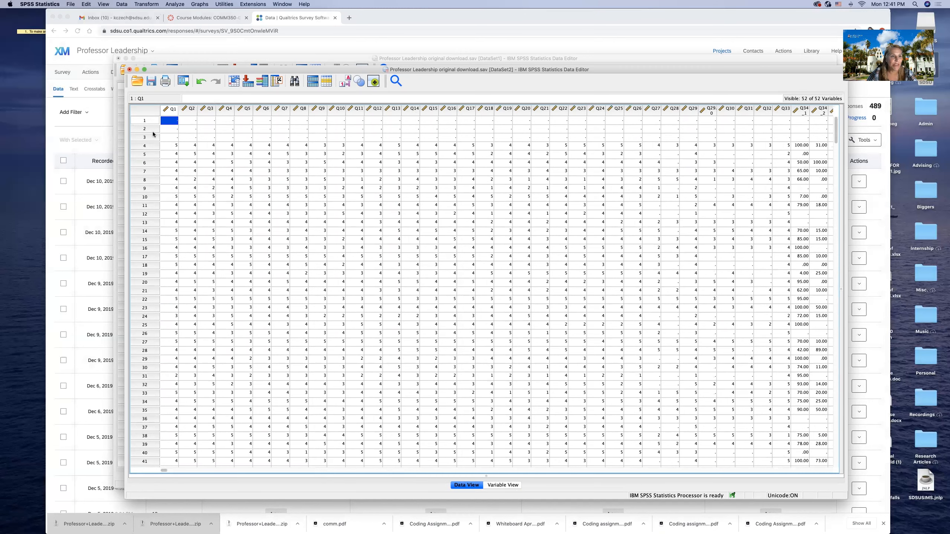
{"action": "left_click", "coordinate": [503, 485]}
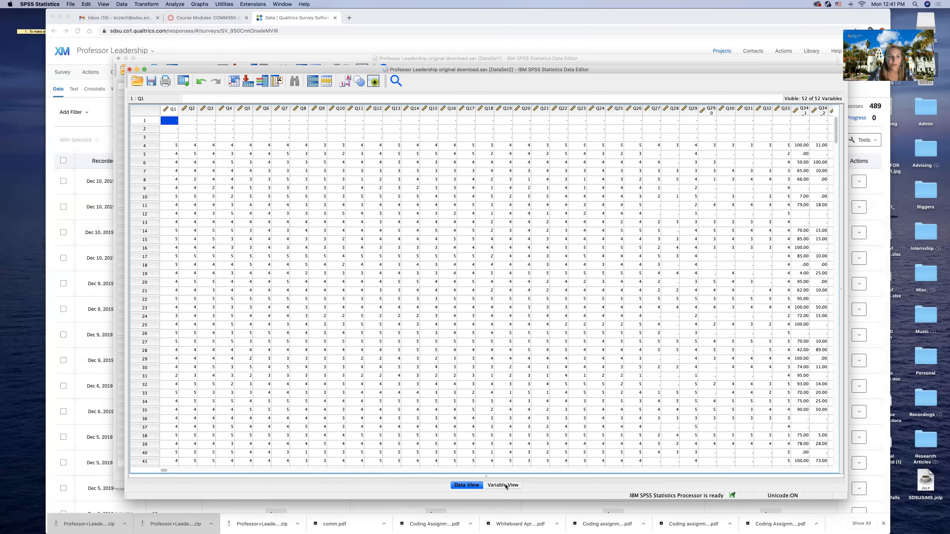
{"action": "scroll", "coordinate": [180, 134], "scroll_direction": "up", "scroll_amount": 5}
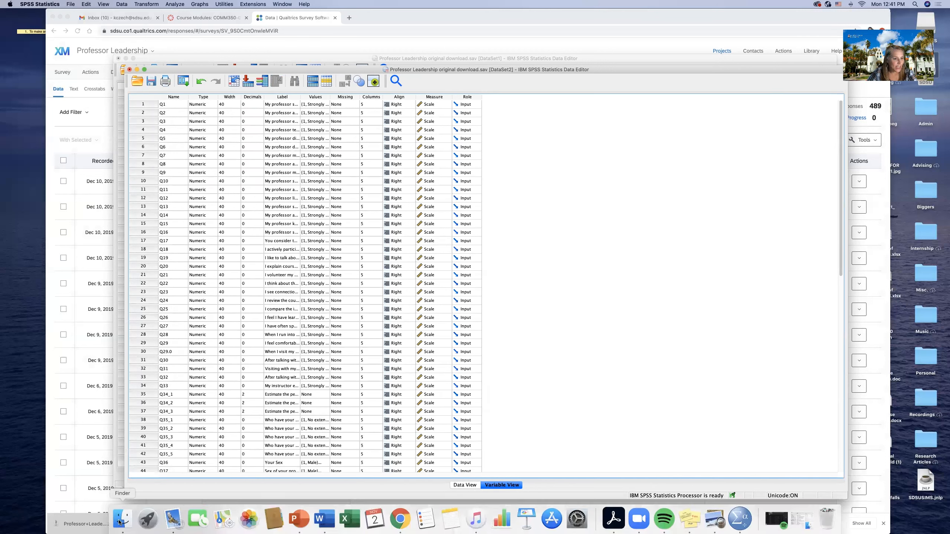
Open the Desktop document "Professor Leadership Survey with Code Book" in Word, place it beside the SPSS variable list, and close the Finder window.
{"action": "left_click", "coordinate": [119, 522]}
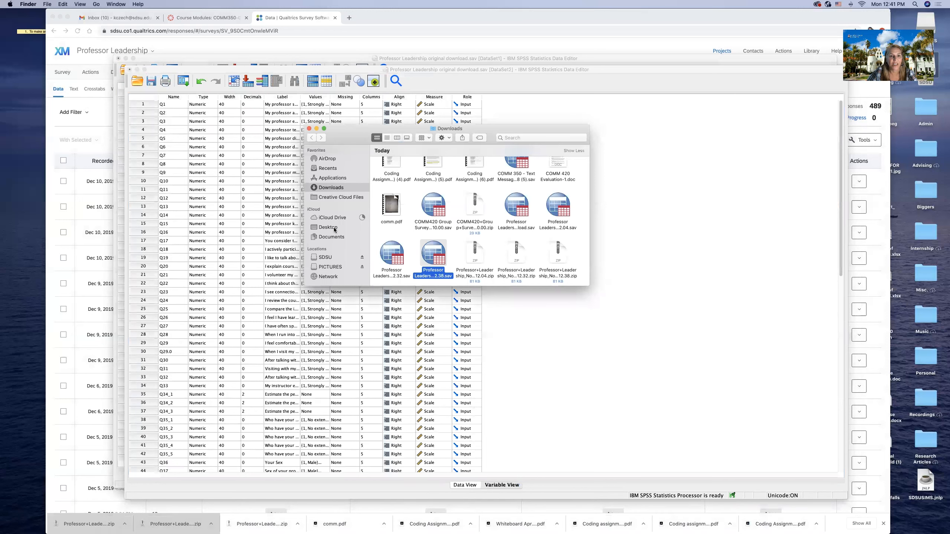
{"action": "left_click", "coordinate": [328, 227]}
{"action": "scroll", "coordinate": [442, 222], "scroll_direction": "up", "scroll_amount": 3}
{"action": "scroll", "coordinate": [442, 221], "scroll_direction": "up", "scroll_amount": 2}
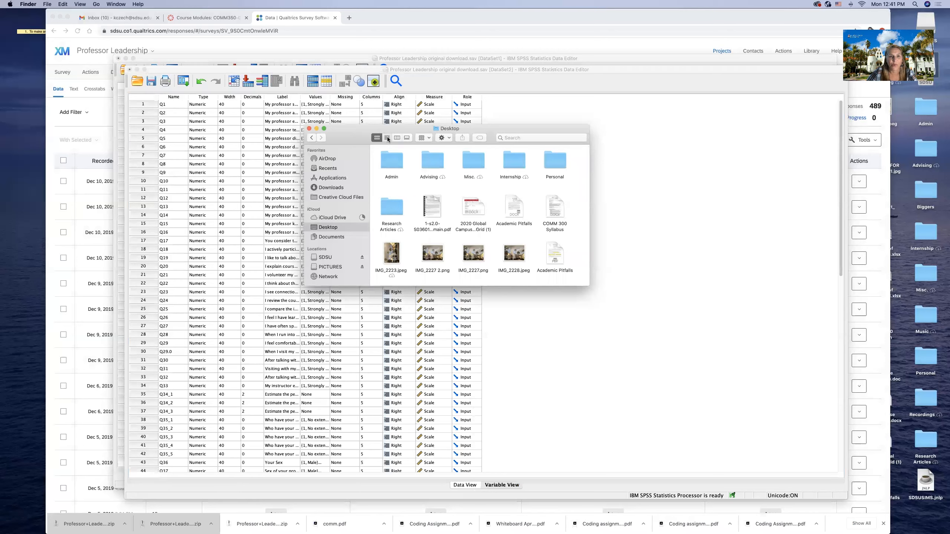
{"action": "left_click", "coordinate": [387, 138]}
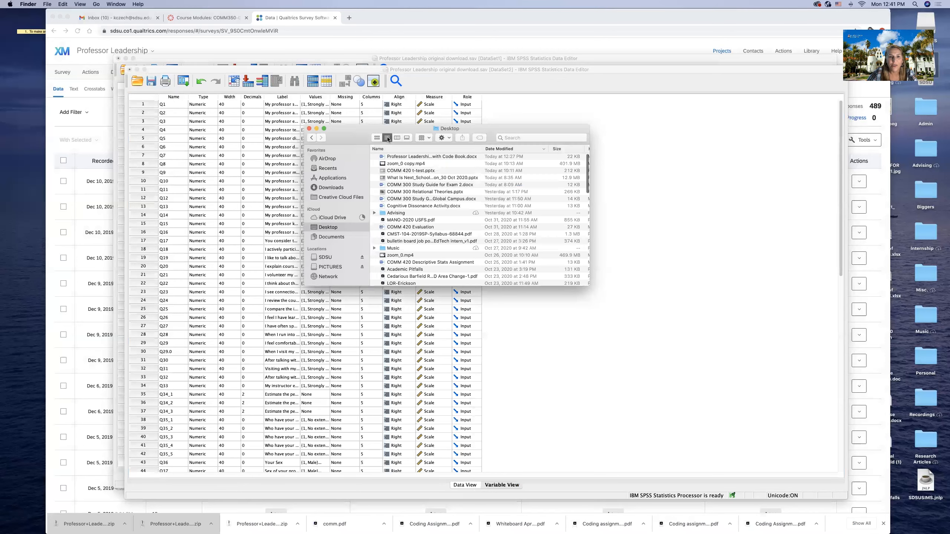
{"action": "double_click", "coordinate": [446, 157]}
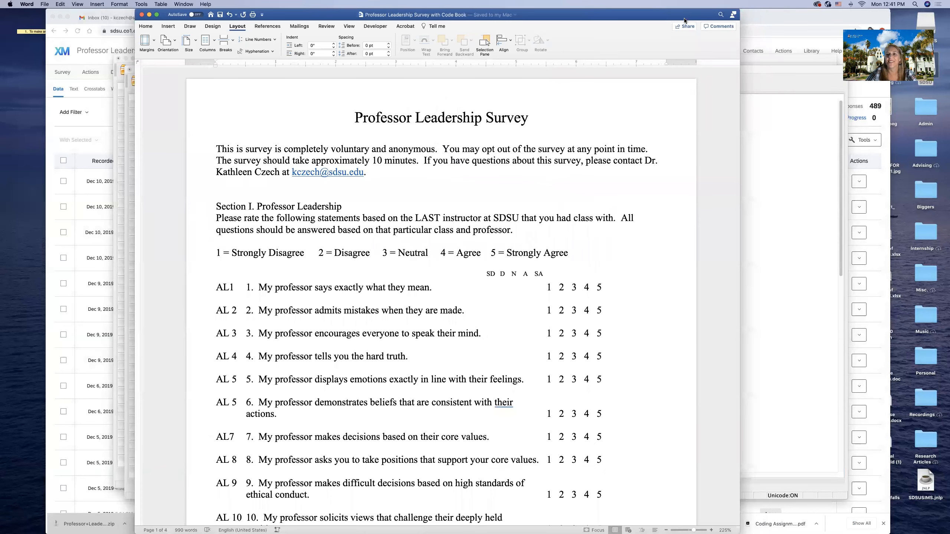
{"action": "left_click_drag", "start_coordinate": [682, 18], "coordinate": [946, 3]}
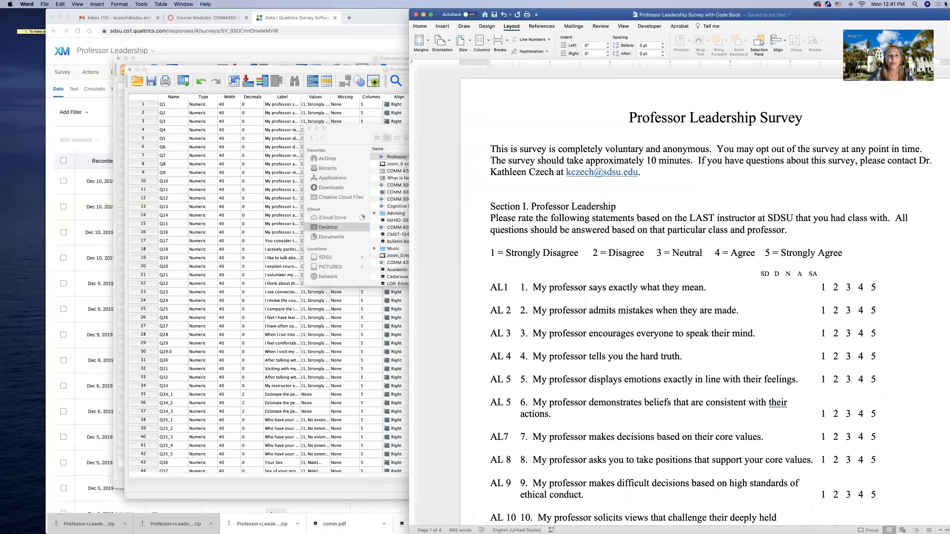
{"action": "left_click", "coordinate": [309, 129]}
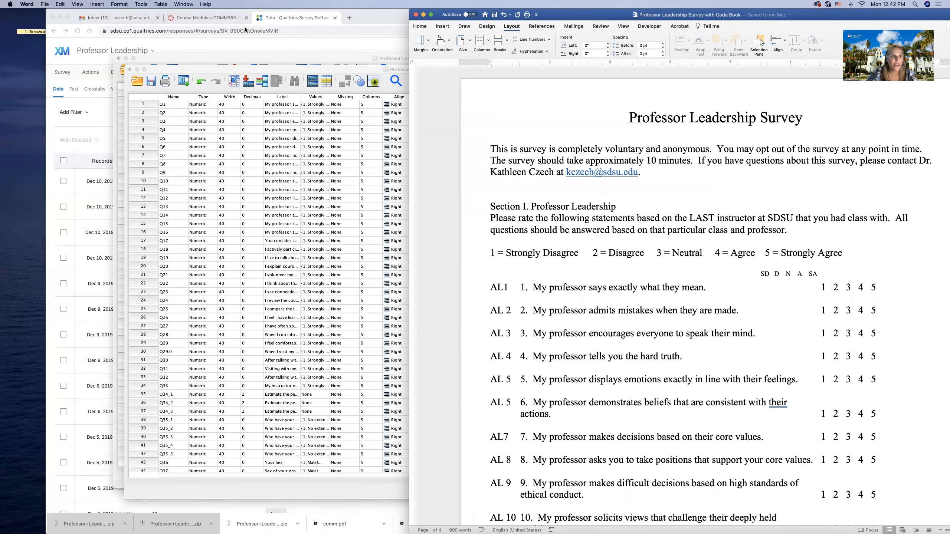
Rename the first two variables, Q1 and Q2, as AL1 and AL2 in SPSS Statistics, following the code book.
{"action": "left_click", "coordinate": [168, 105]}
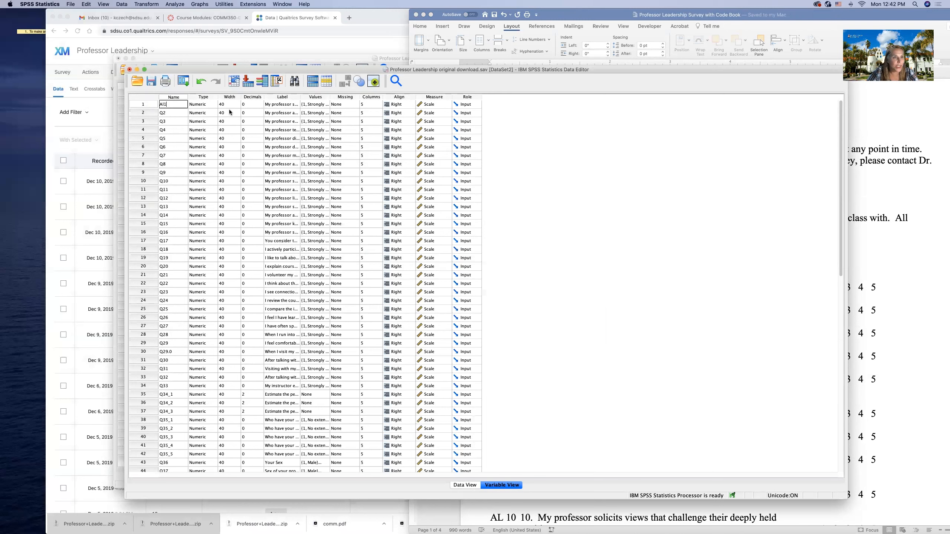
{"action": "type", "text": "Al1"}
{"action": "key", "text": "Return"}
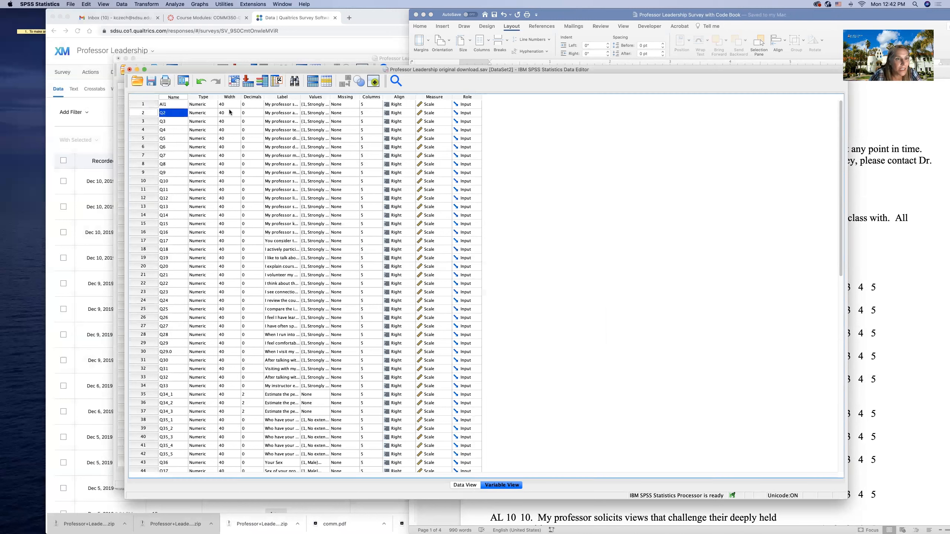
{"action": "type", "text": "AL"}
{"action": "key", "text": "Return"}
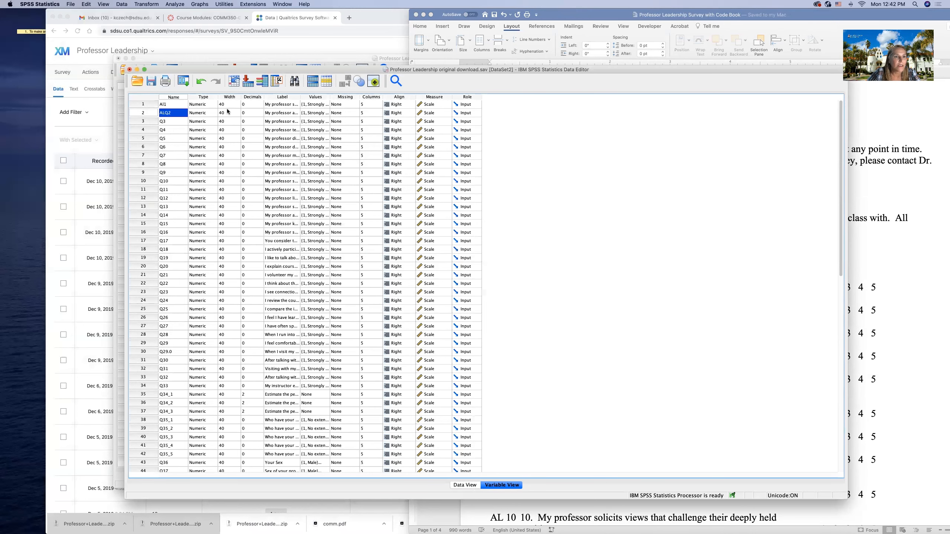
{"action": "double_click", "coordinate": [179, 113]}
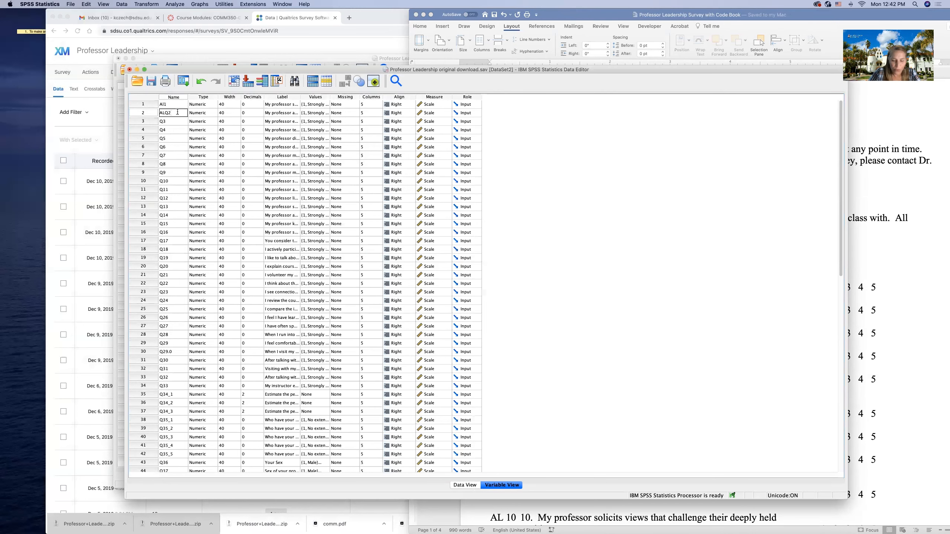
{"action": "key", "text": "BackSpace"}
{"action": "key", "text": "BackSpace"}
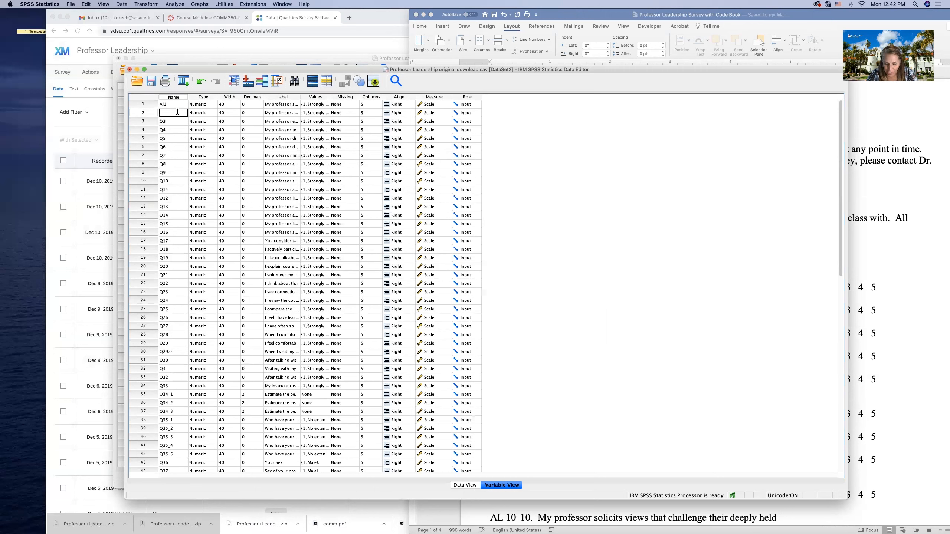
{"action": "type", "text": "L2"}
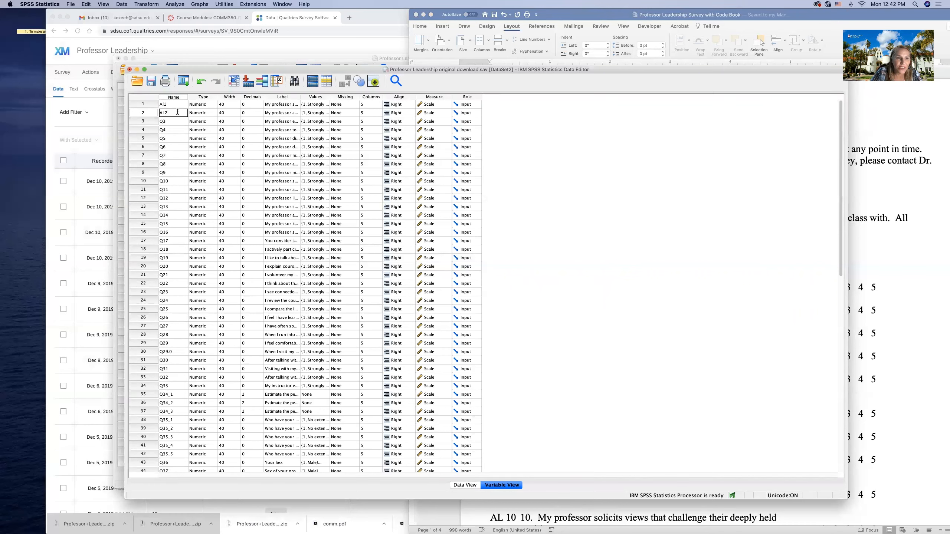
{"action": "double_click", "coordinate": [179, 103]}
{"action": "key", "text": "BackSpace"}
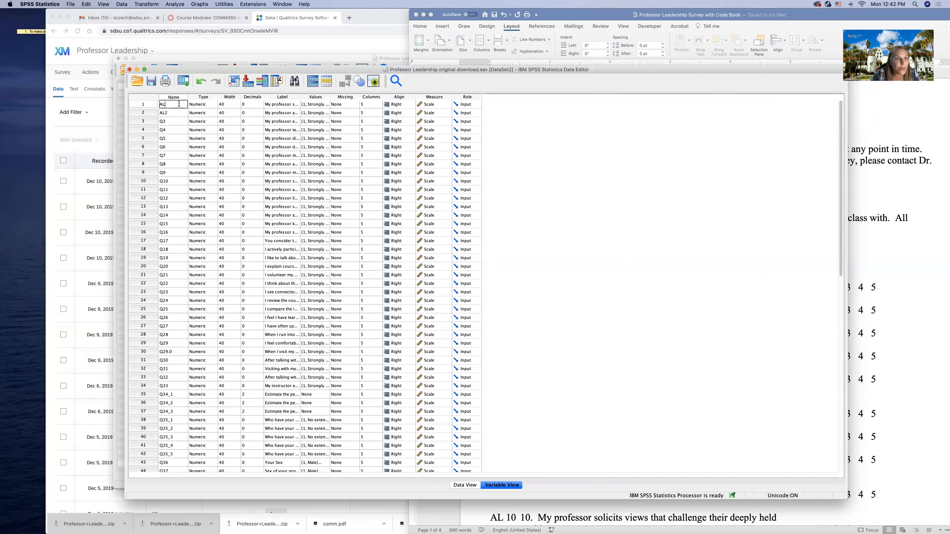
{"action": "type", "text": "1"}
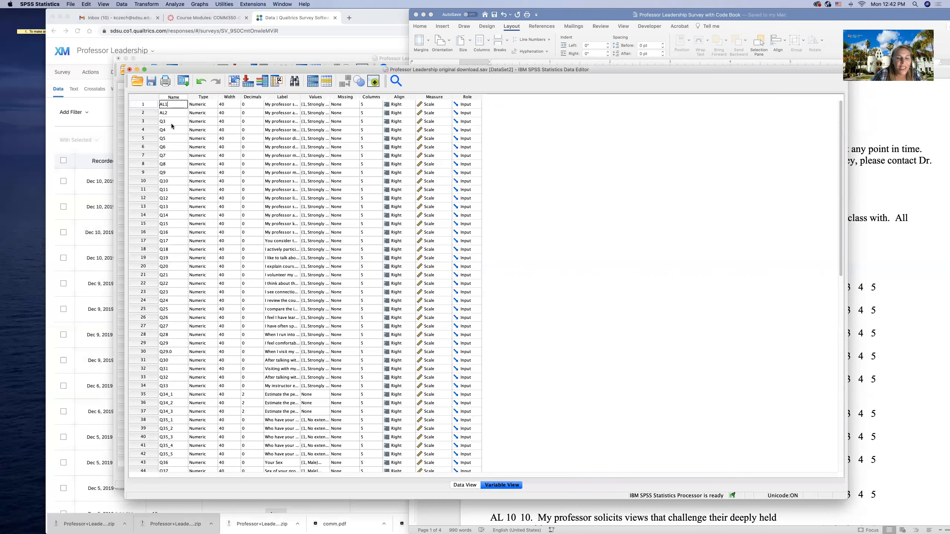
Look up item 18 under Section II, Course Learning, in the code book and rename variable Q18 as SL1 in SPSS Statistics.
{"action": "left_click", "coordinate": [897, 110]}
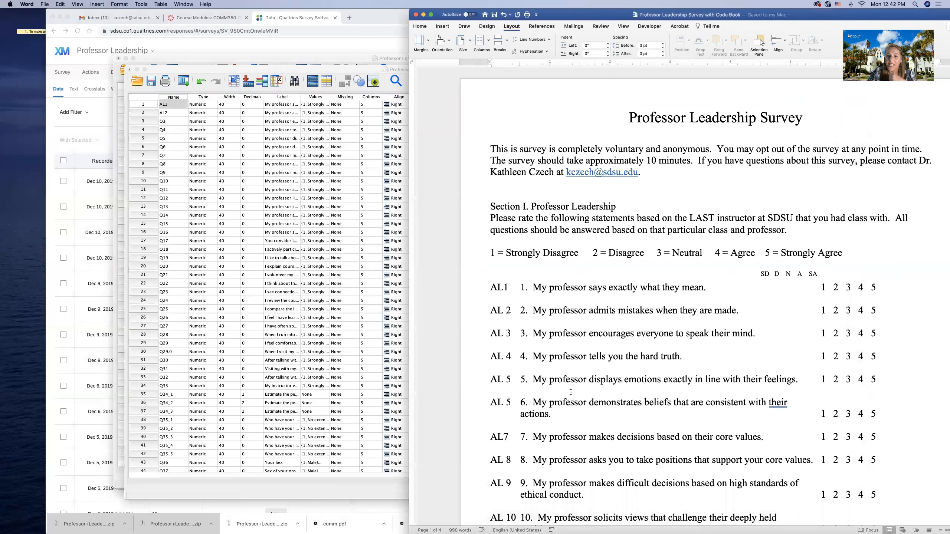
{"action": "scroll", "coordinate": [571, 392], "scroll_direction": "down", "scroll_amount": 5}
{"action": "scroll", "coordinate": [571, 392], "scroll_direction": "down", "scroll_amount": 10}
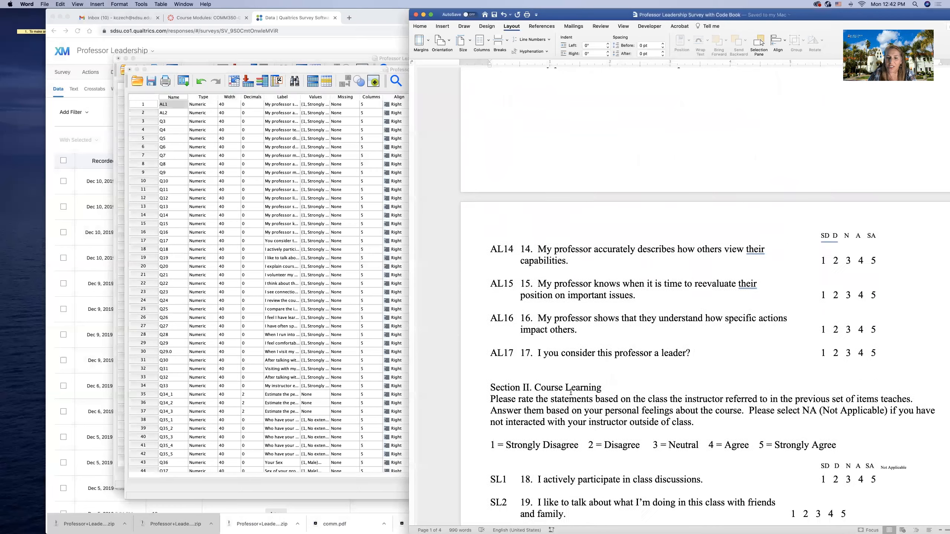
{"action": "scroll", "coordinate": [570, 392], "scroll_direction": "down", "scroll_amount": 5}
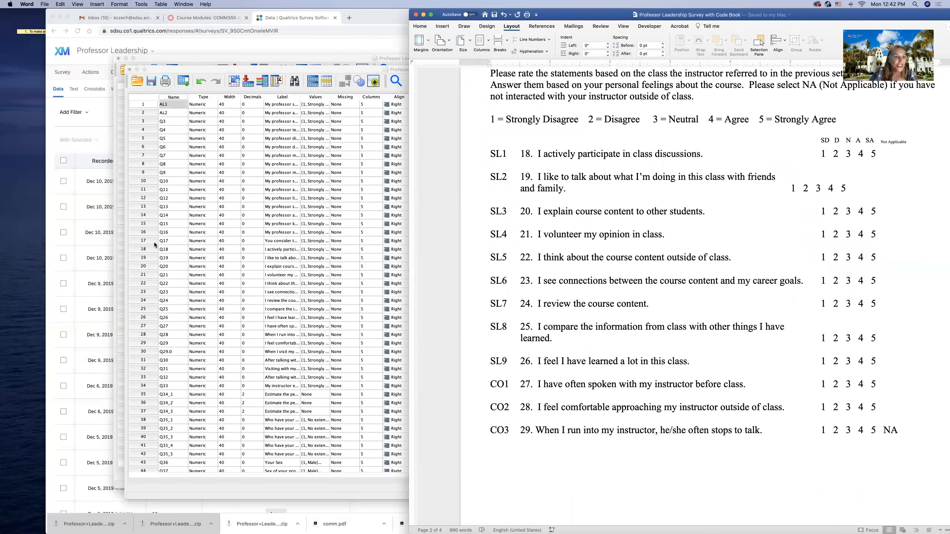
{"action": "left_click", "coordinate": [165, 250]}
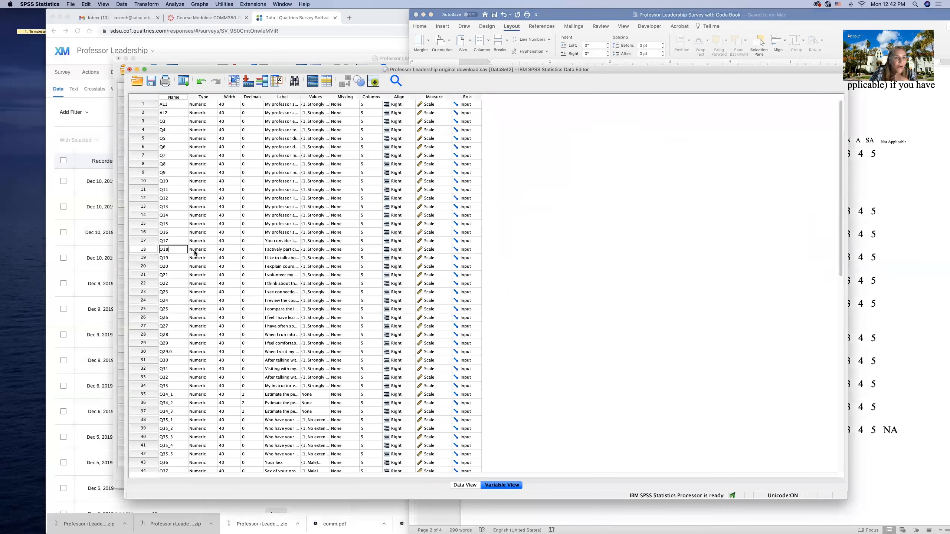
{"action": "key", "text": "BackSpace"}
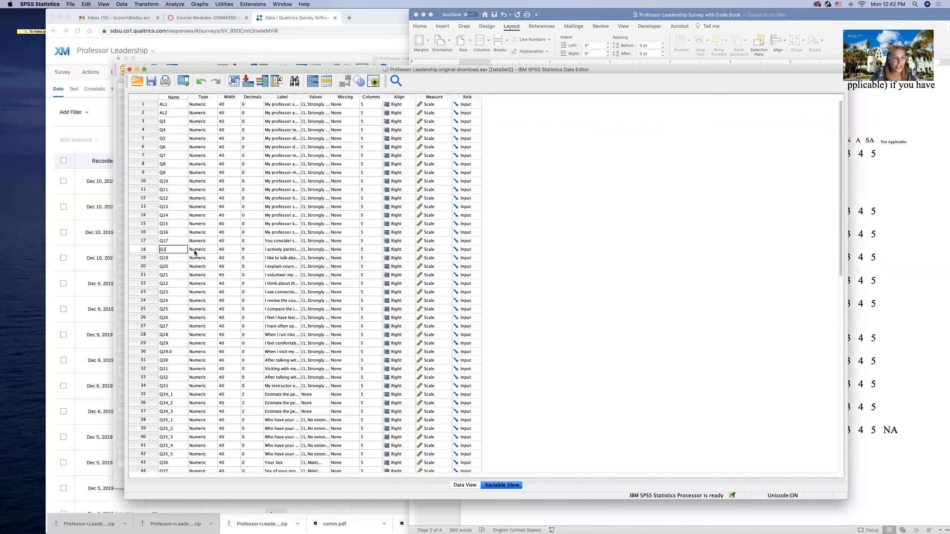
{"action": "type", "text": "S"}
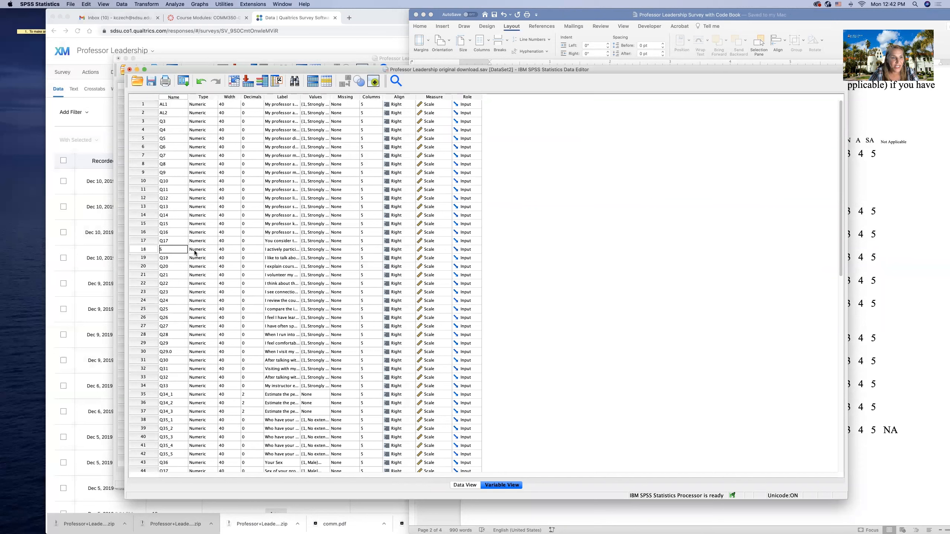
{"action": "type", "text": "L1"}
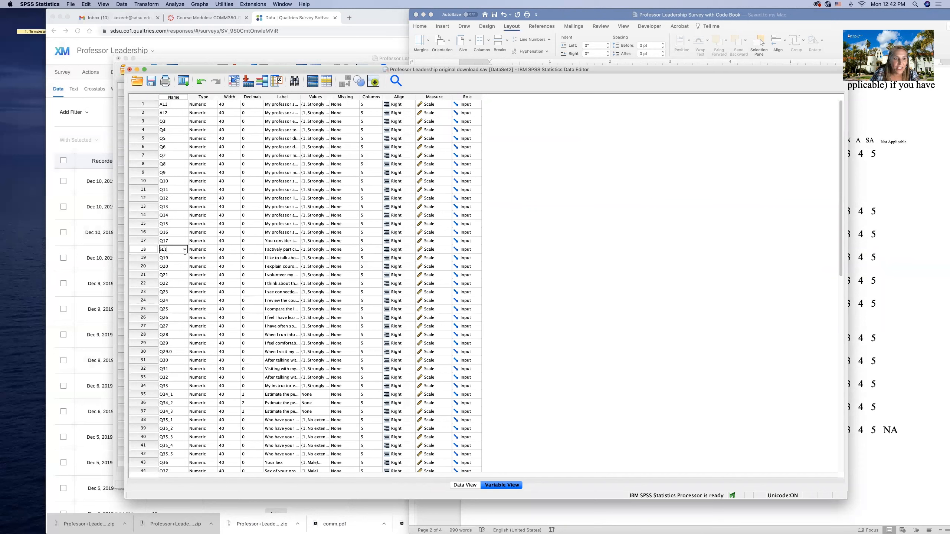
{"action": "left_click", "coordinate": [180, 258]}
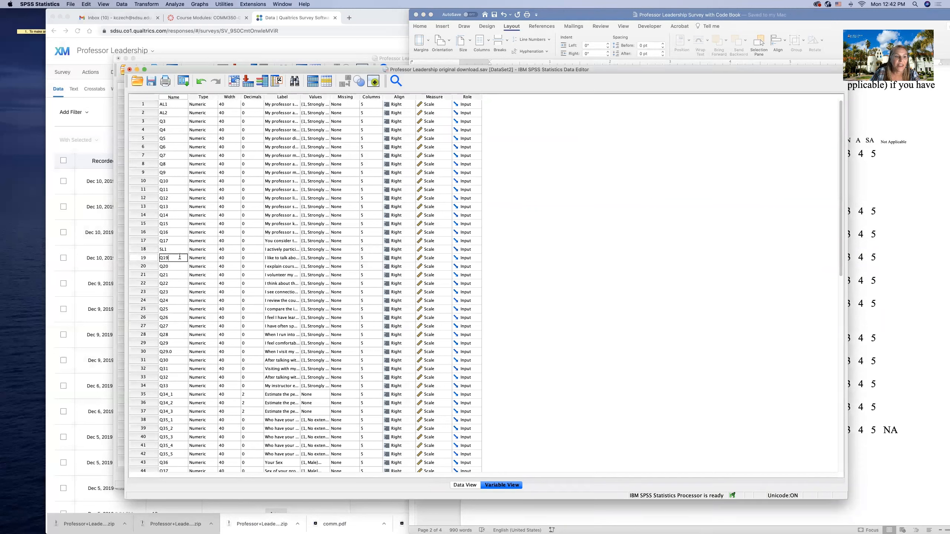
Look up item 27 in the Word code book and rename variable Q27 as CO1 in SPSS Statistics.
{"action": "left_click", "coordinate": [886, 318]}
{"action": "scroll", "coordinate": [532, 335], "scroll_direction": "down", "scroll_amount": 3}
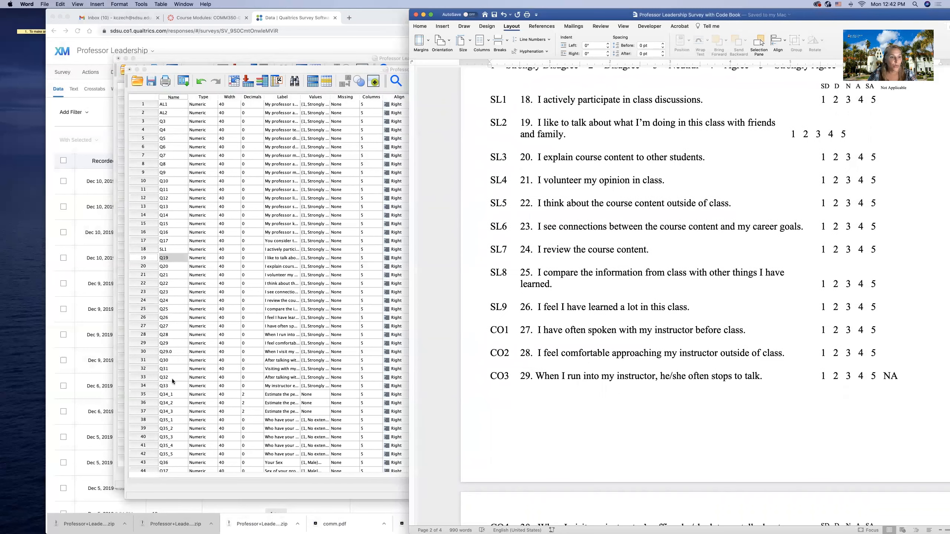
{"action": "left_click", "coordinate": [173, 326]}
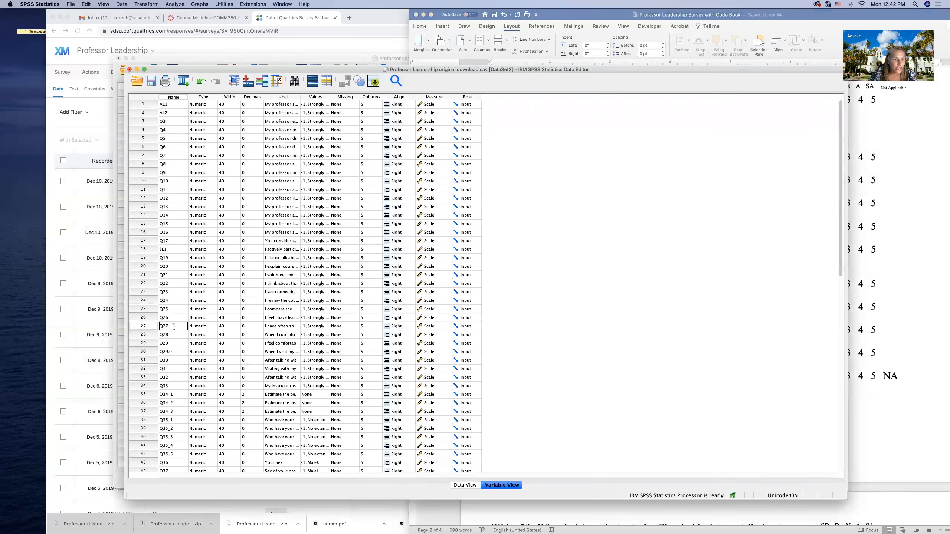
{"action": "key", "text": "BackSpace"}
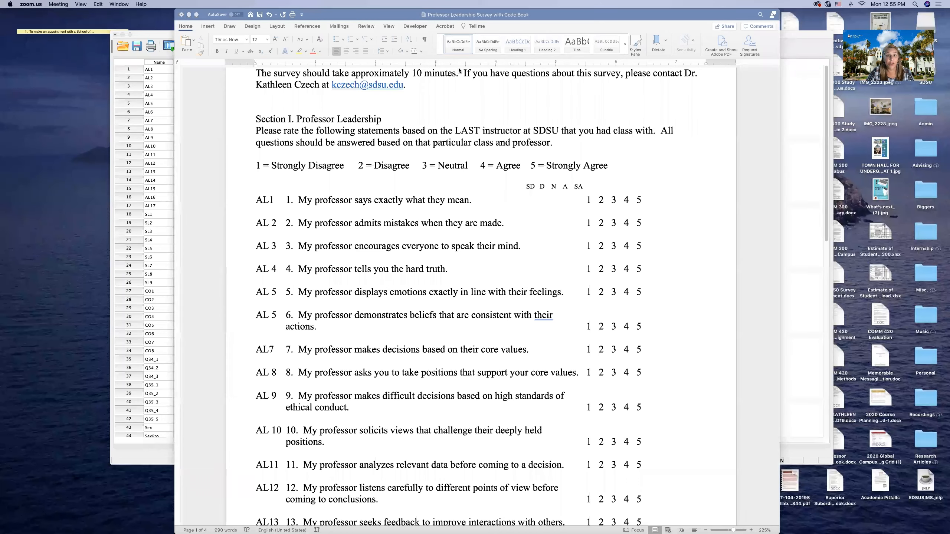
Move the Word code book window down so that it uncovers the SPSS variable list.
{"action": "left_click_drag", "start_coordinate": [707, 15], "coordinate": [675, 493]}
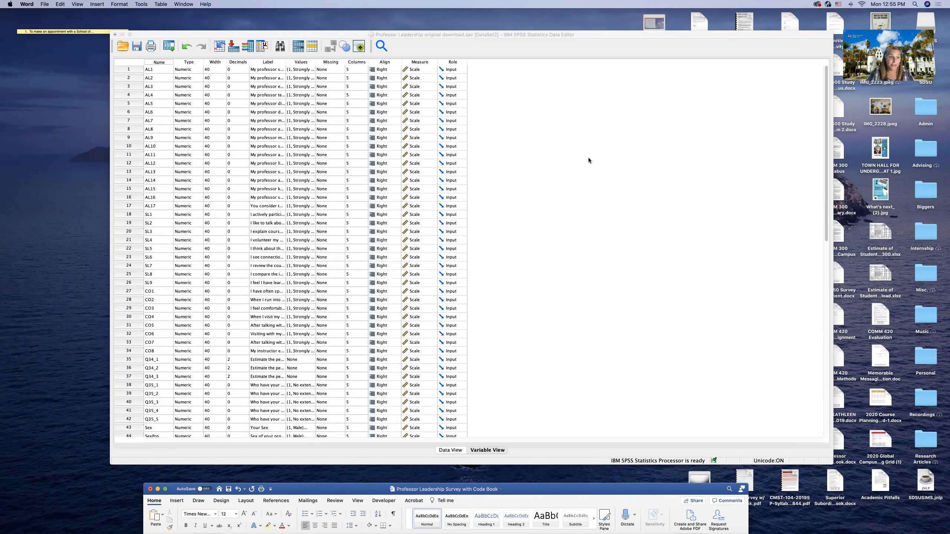
{"action": "scroll", "coordinate": [588, 158], "scroll_direction": "down", "scroll_amount": 10}
{"action": "scroll", "coordinate": [590, 158], "scroll_direction": "up", "scroll_amount": 10}
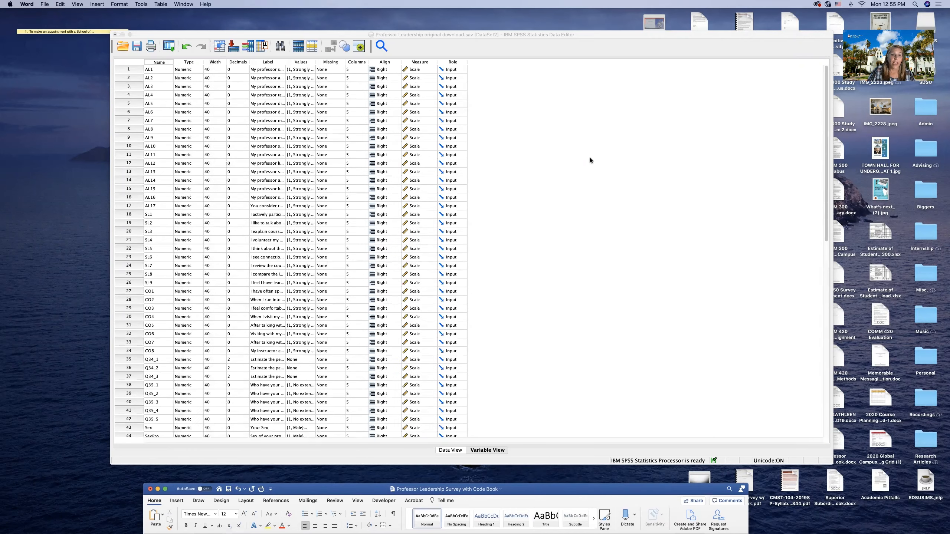
{"action": "left_click", "coordinate": [41, 4]}
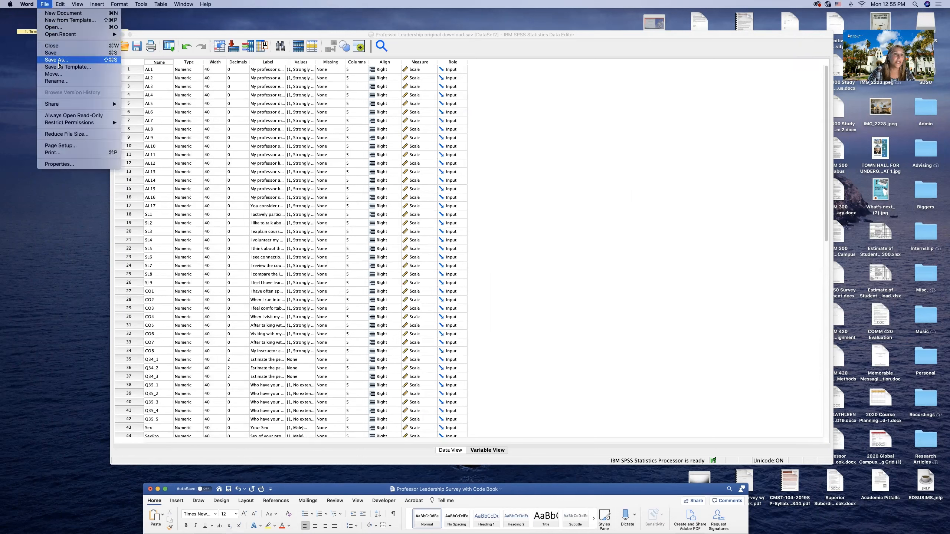
{"action": "left_click", "coordinate": [61, 60]}
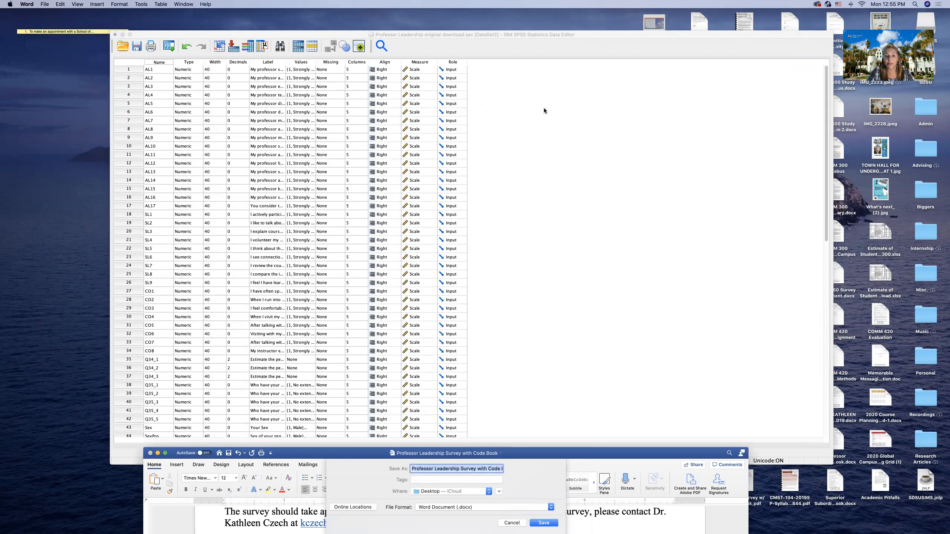
{"action": "left_click", "coordinate": [493, 470]}
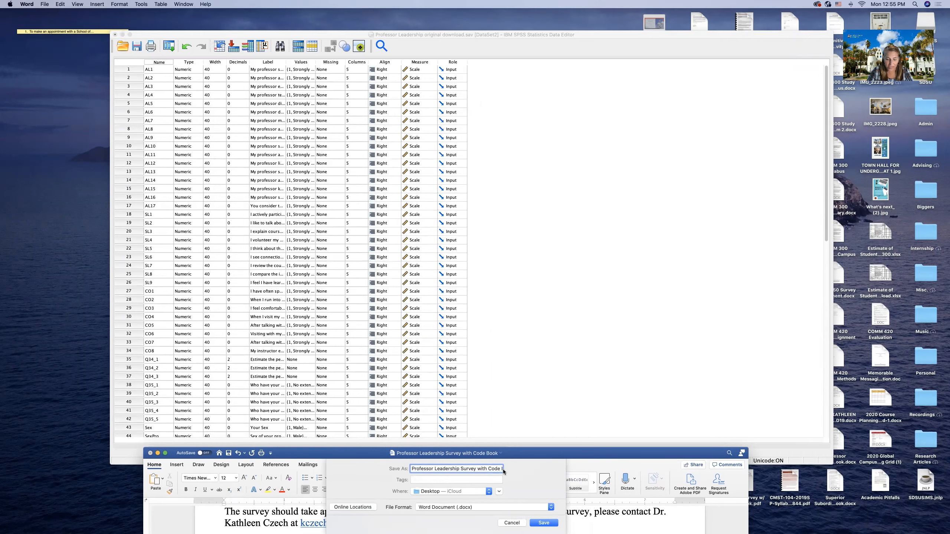
{"action": "left_click_drag", "start_coordinate": [603, 456], "coordinate": [551, 232]}
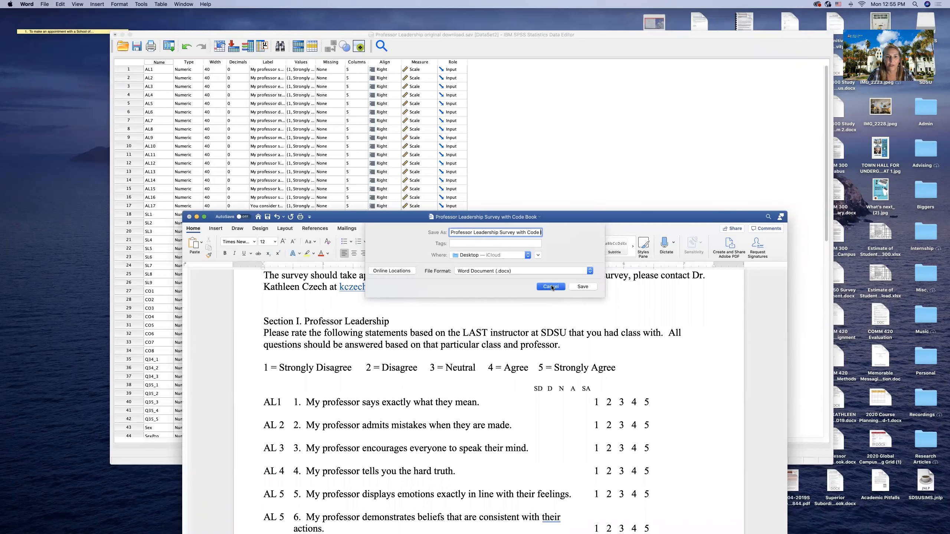
{"action": "left_click", "coordinate": [582, 287]}
Switch to SPSS Statistics and save the dataset in Downloads under the new name "Professor Leadership Code Book.sav".
{"action": "left_click", "coordinate": [496, 175]}
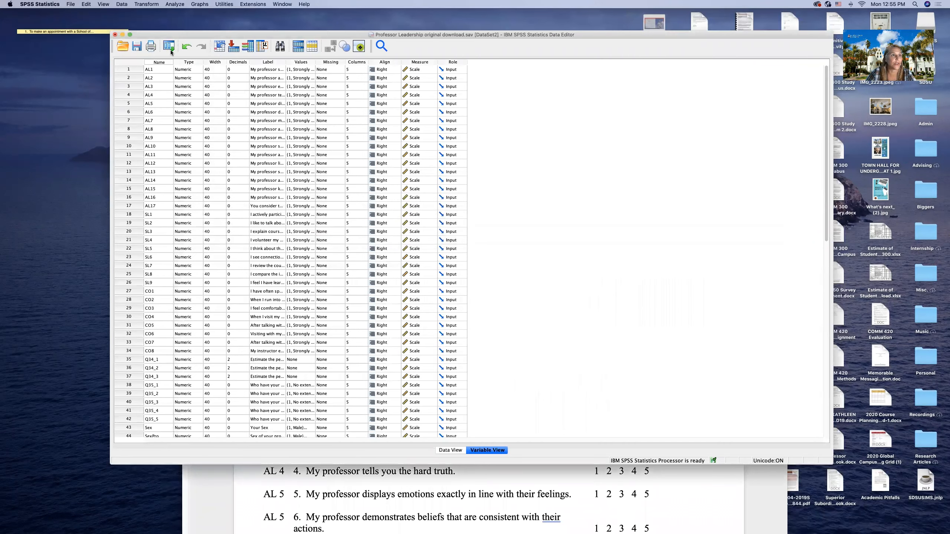
{"action": "left_click", "coordinate": [70, 4]}
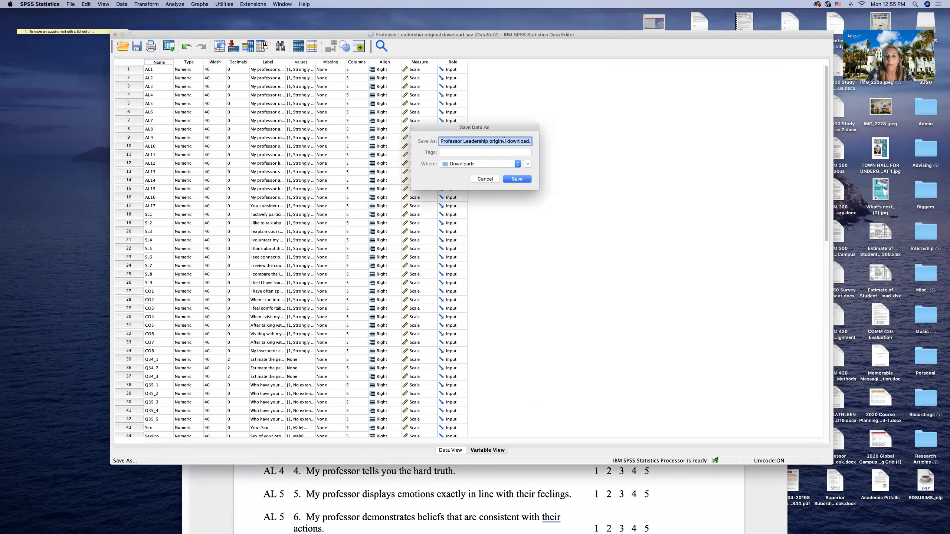
{"action": "key", "text": "Right"}
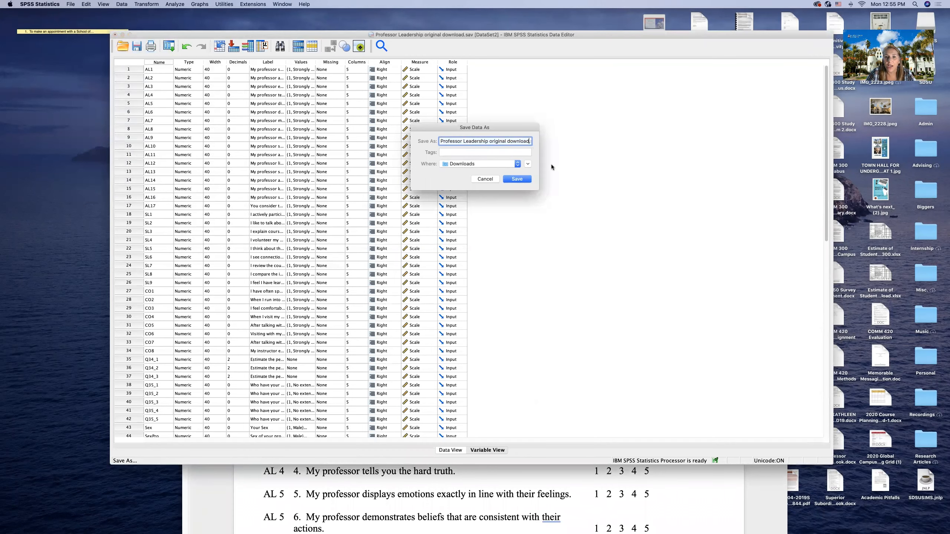
{"action": "key", "text": "BackSpace"}
{"action": "key", "text": "BackSpace"}
{"action": "key", "text": "BackSpace"}
{"action": "key", "text": "BackSpace"}
{"action": "key", "text": "BackSpace"}
{"action": "key", "text": "BackSpace"}
{"action": "key", "text": "BackSpace"}
{"action": "key", "text": "BackSpace"}
{"action": "key", "text": "BackSpace"}
{"action": "key", "text": "BackSpace"}
{"action": "key", "text": "BackSpace"}
{"action": "key", "text": "BackSpace"}
{"action": "key", "text": "BackSpace"}
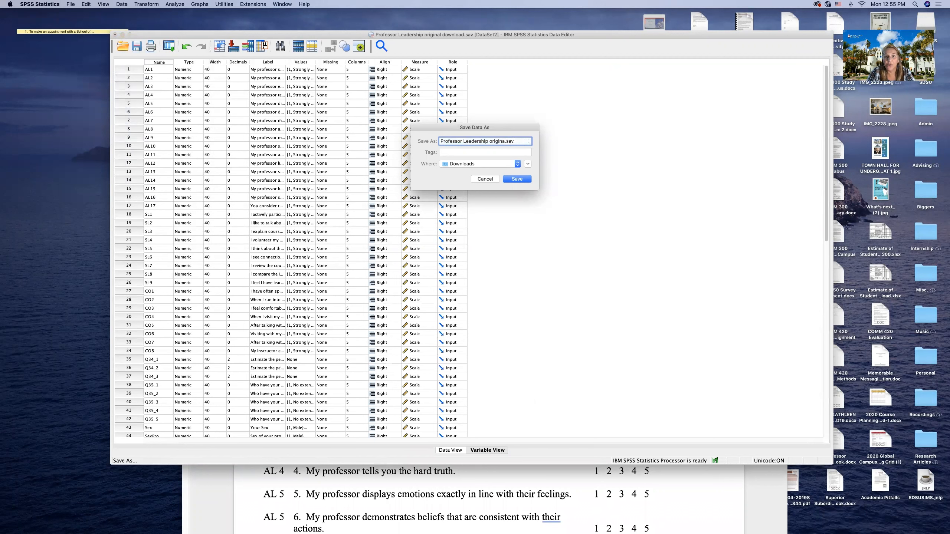
{"action": "key", "text": "BackSpace"}
{"action": "key", "text": "BackSpace"}
{"action": "key", "text": "BackSpace"}
{"action": "key", "text": "BackSpace"}
{"action": "type", "text": "Code Book"}
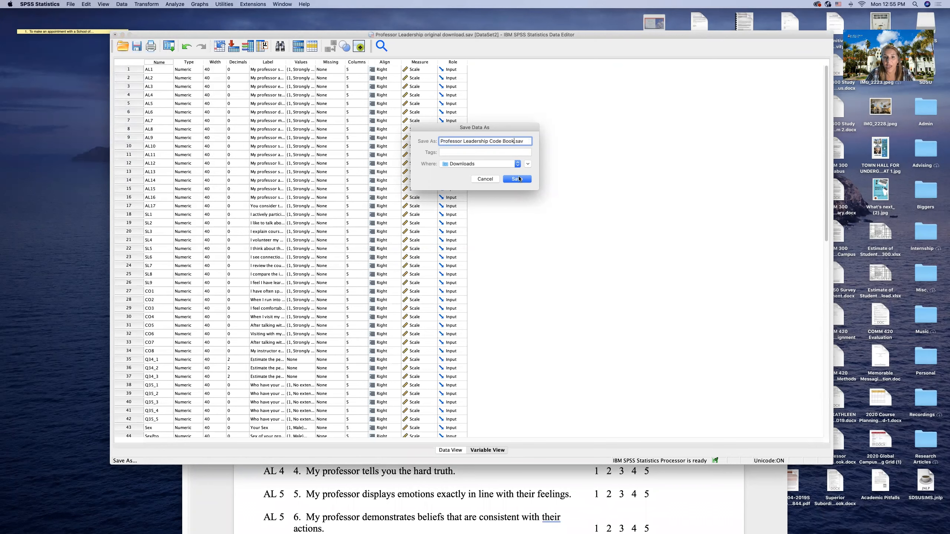
{"action": "left_click", "coordinate": [520, 180]}
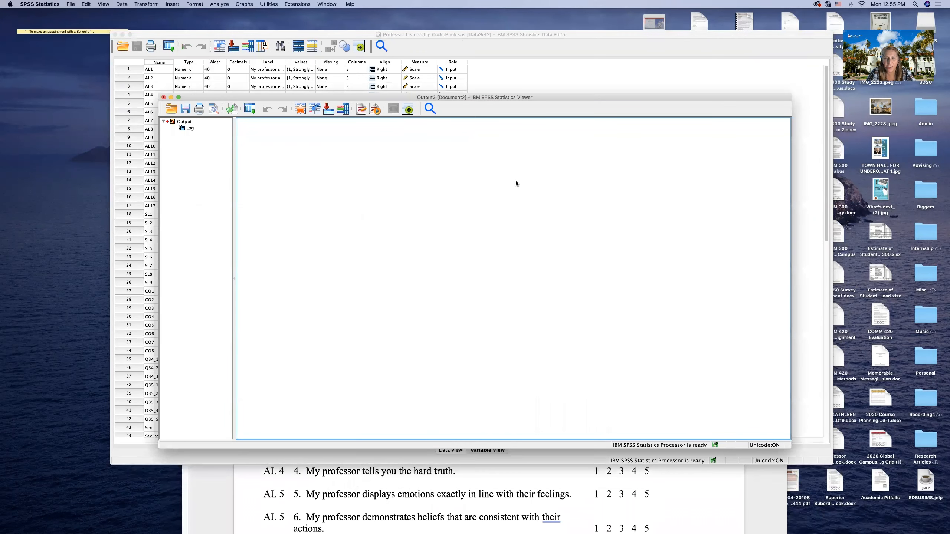
Close the output viewer without saving its contents.
{"action": "left_click", "coordinate": [163, 97]}
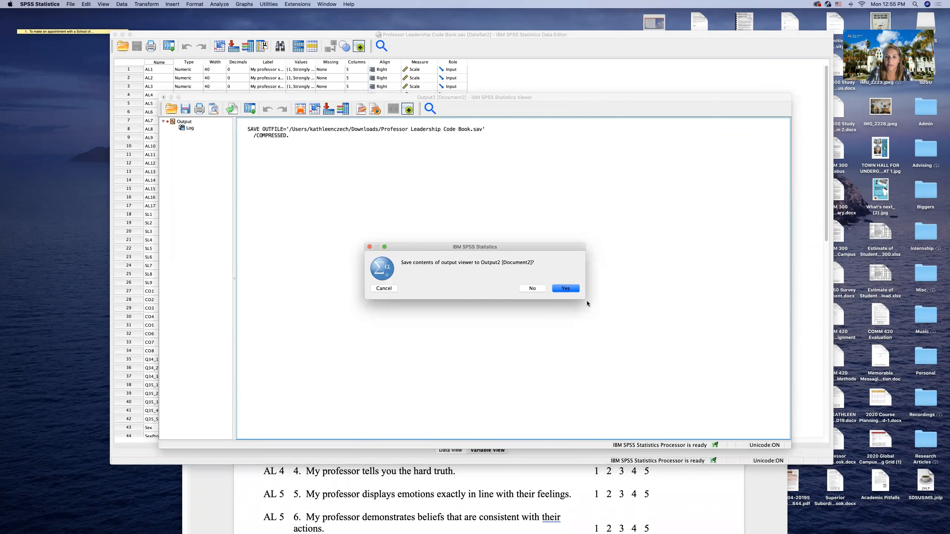
{"action": "left_click", "coordinate": [559, 288]}
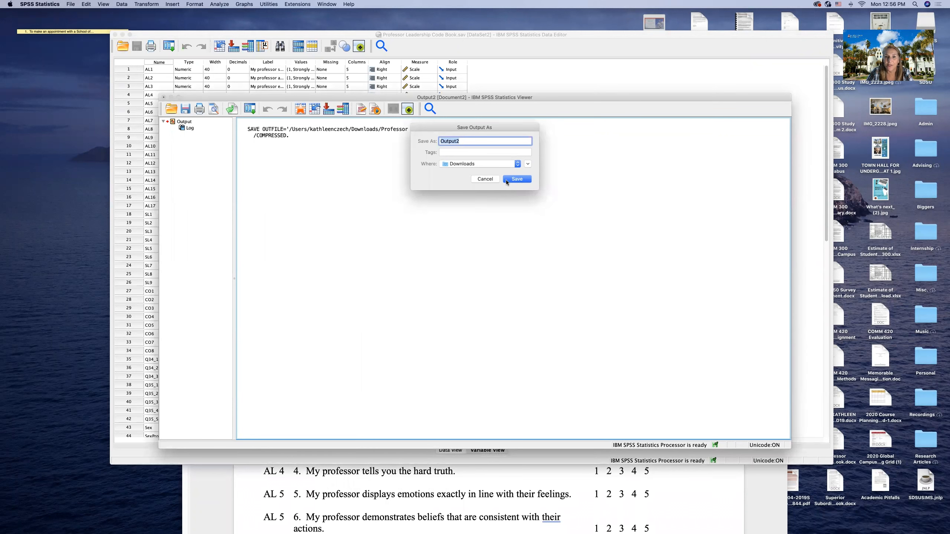
{"action": "left_click", "coordinate": [486, 179]}
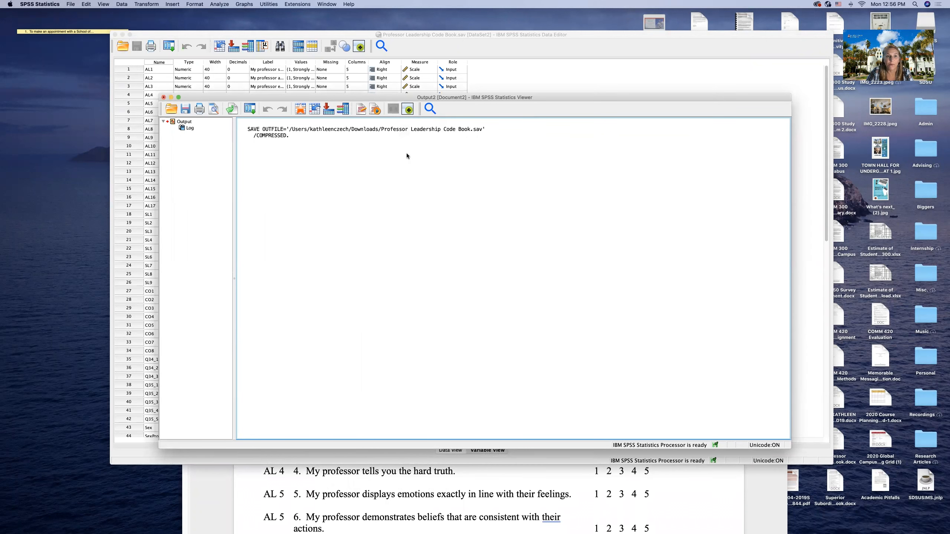
{"action": "left_click", "coordinate": [163, 97]}
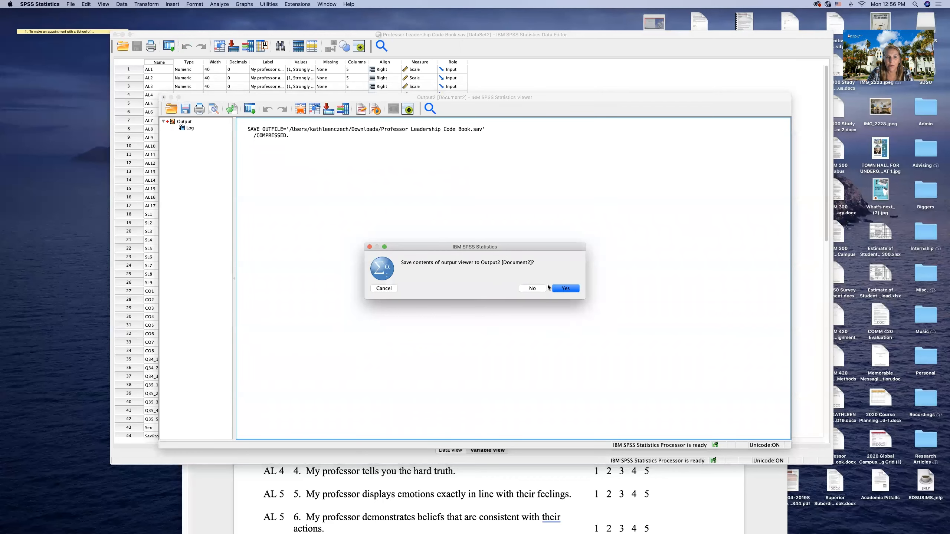
{"action": "left_click", "coordinate": [536, 288]}
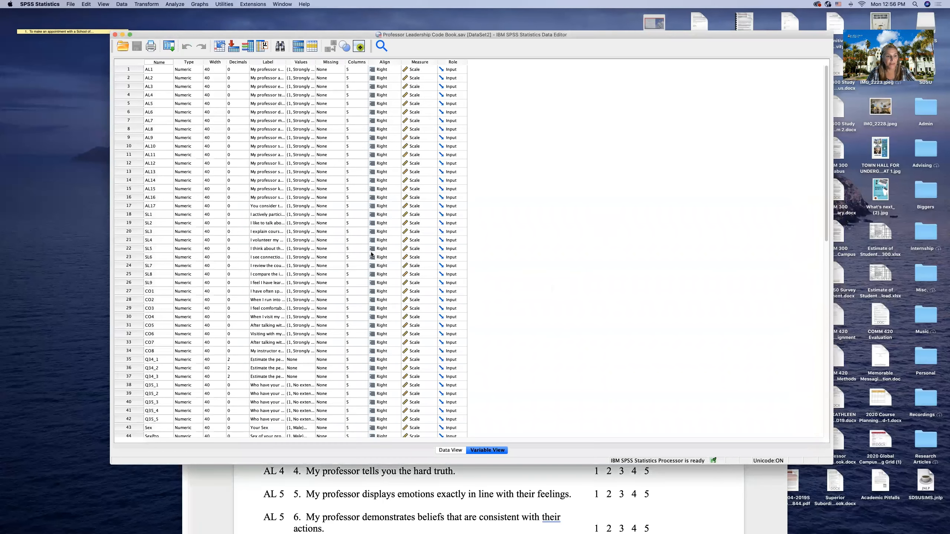
Review the variable names at the end of the list, and view the case data from the first row.
{"action": "scroll", "coordinate": [224, 153], "scroll_direction": "down", "scroll_amount": 5}
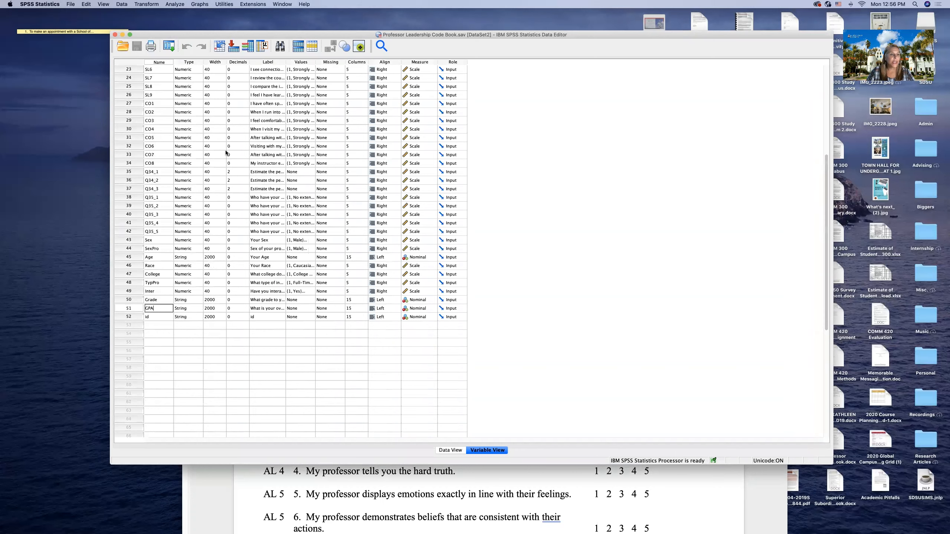
{"action": "left_click", "coordinate": [154, 309]}
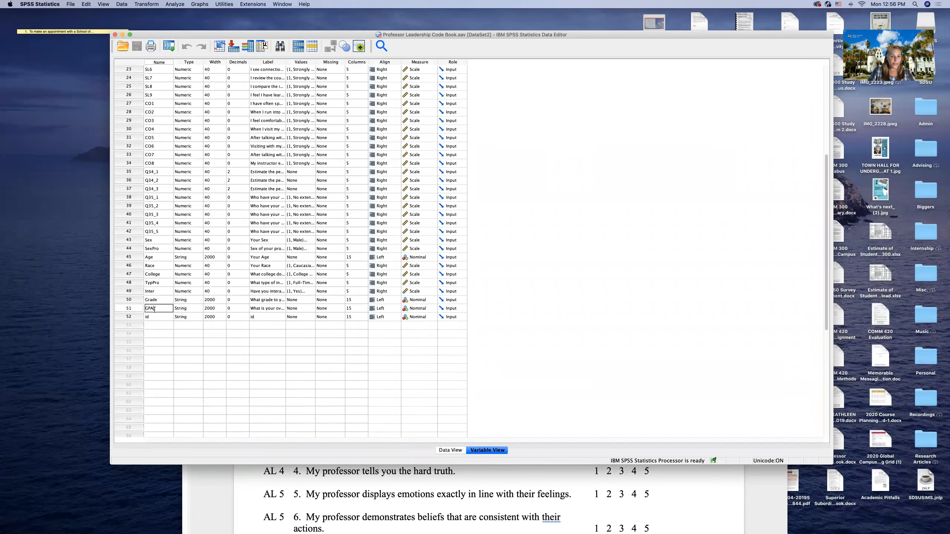
{"action": "left_click", "coordinate": [451, 452]}
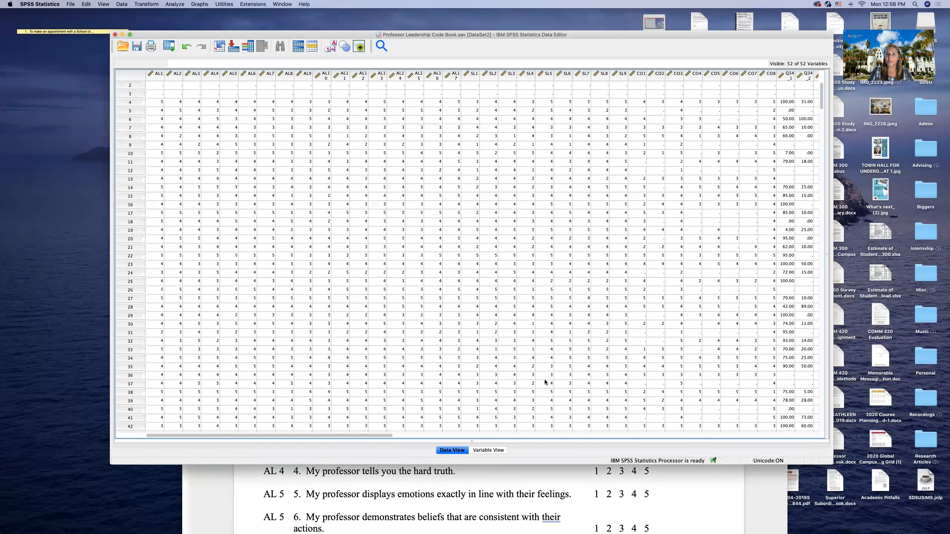
{"action": "scroll", "coordinate": [428, 224], "scroll_direction": "up", "scroll_amount": 1}
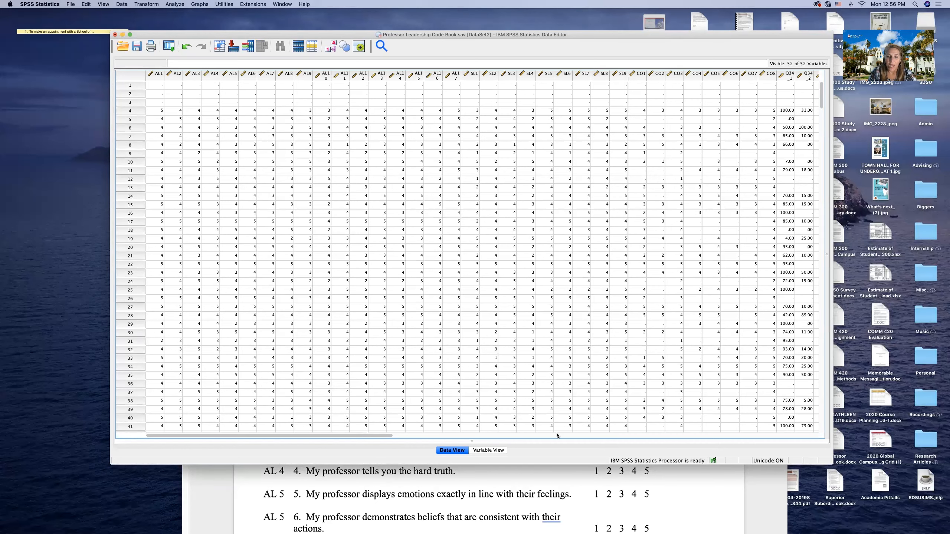
Bring the Word code book in front of the SPSS data and review its items through the CO section and question 35.
{"action": "left_click", "coordinate": [527, 488]}
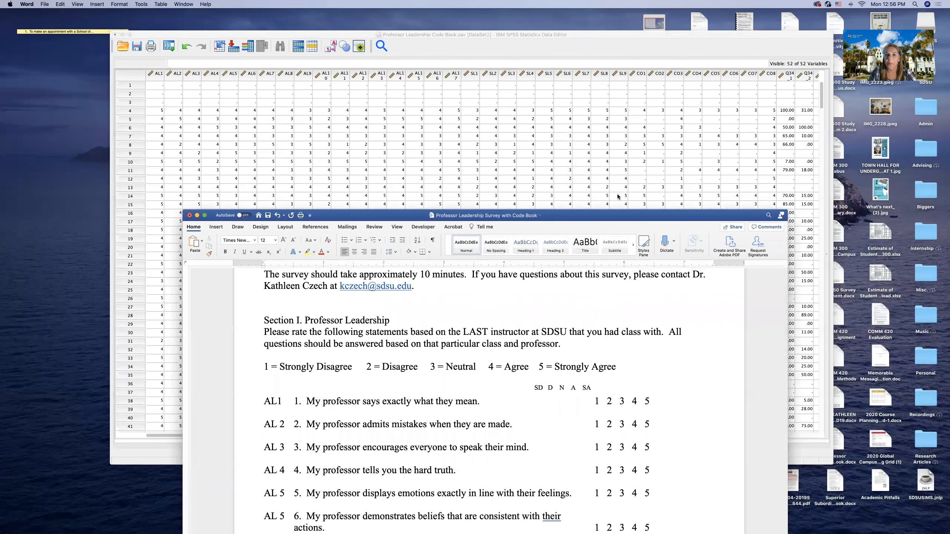
{"action": "left_click_drag", "start_coordinate": [617, 220], "coordinate": [595, 4]}
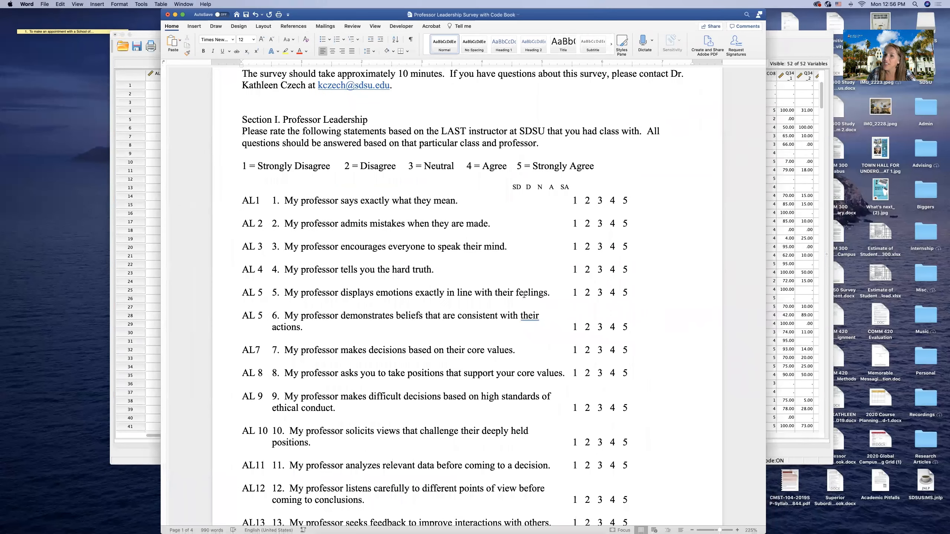
{"action": "scroll", "coordinate": [524, 294], "scroll_direction": "down", "scroll_amount": 15}
{"action": "scroll", "coordinate": [524, 295], "scroll_direction": "down", "scroll_amount": 20}
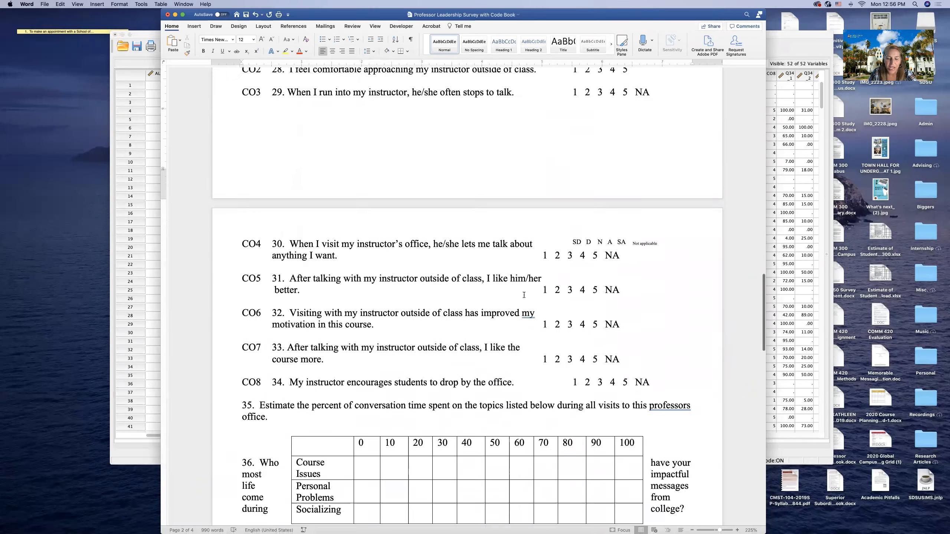
Review the code book's AL, SL and CO items through question 35, and return to the start of the survey.
{"action": "scroll", "coordinate": [524, 294], "scroll_direction": "down", "scroll_amount": 2}
{"action": "scroll", "coordinate": [524, 295], "scroll_direction": "up", "scroll_amount": 20}
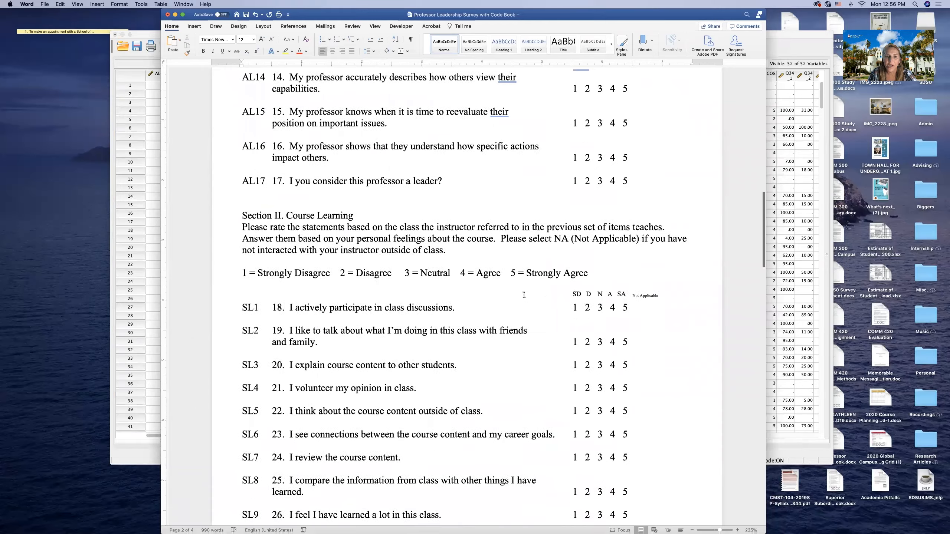
{"action": "scroll", "coordinate": [524, 295], "scroll_direction": "up", "scroll_amount": 12}
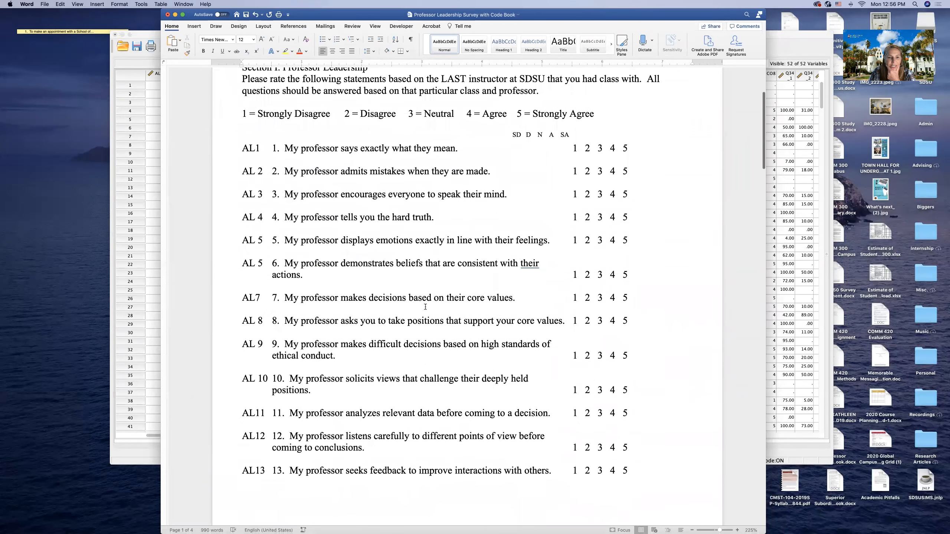
{"action": "scroll", "coordinate": [425, 307], "scroll_direction": "down", "scroll_amount": 8}
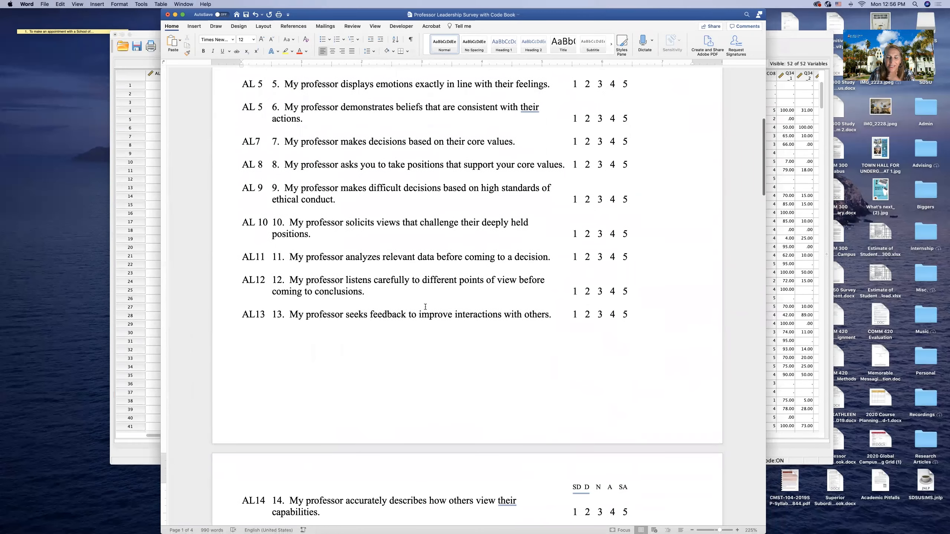
{"action": "scroll", "coordinate": [425, 307], "scroll_direction": "down", "scroll_amount": 7}
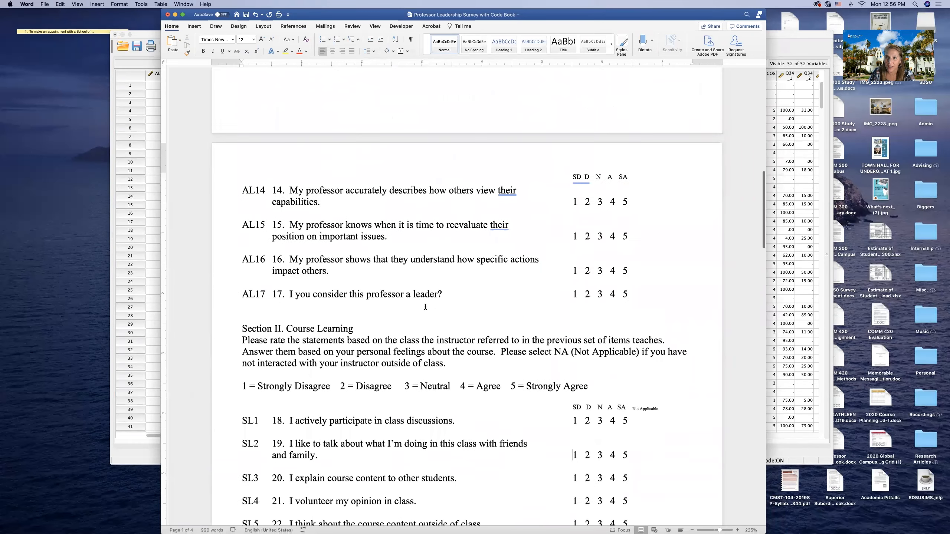
{"action": "scroll", "coordinate": [425, 307], "scroll_direction": "down", "scroll_amount": 4}
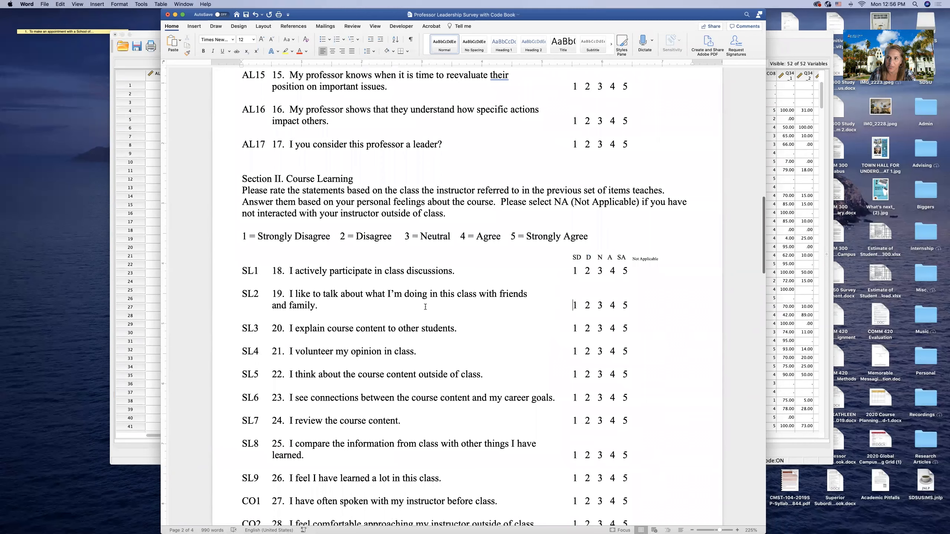
{"action": "scroll", "coordinate": [426, 306], "scroll_direction": "down", "scroll_amount": 2}
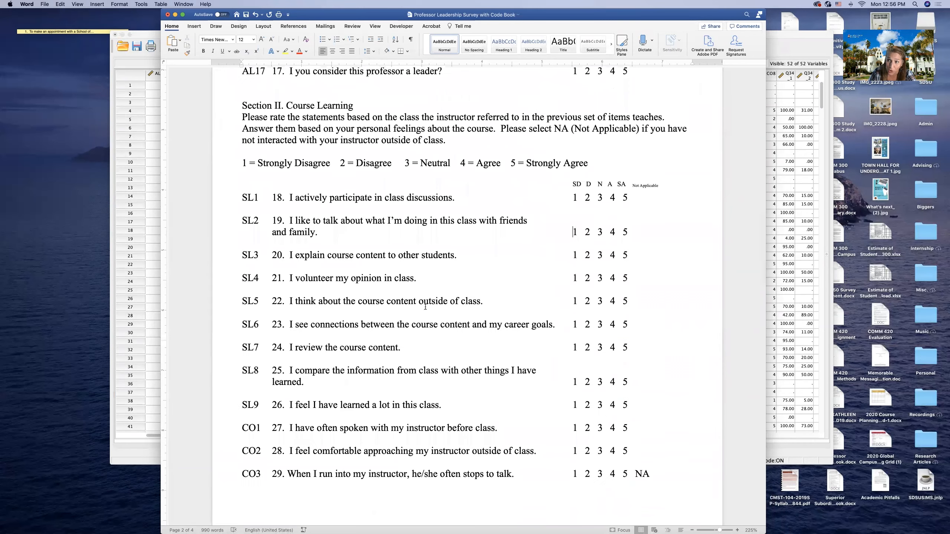
{"action": "scroll", "coordinate": [426, 306], "scroll_direction": "down", "scroll_amount": 10}
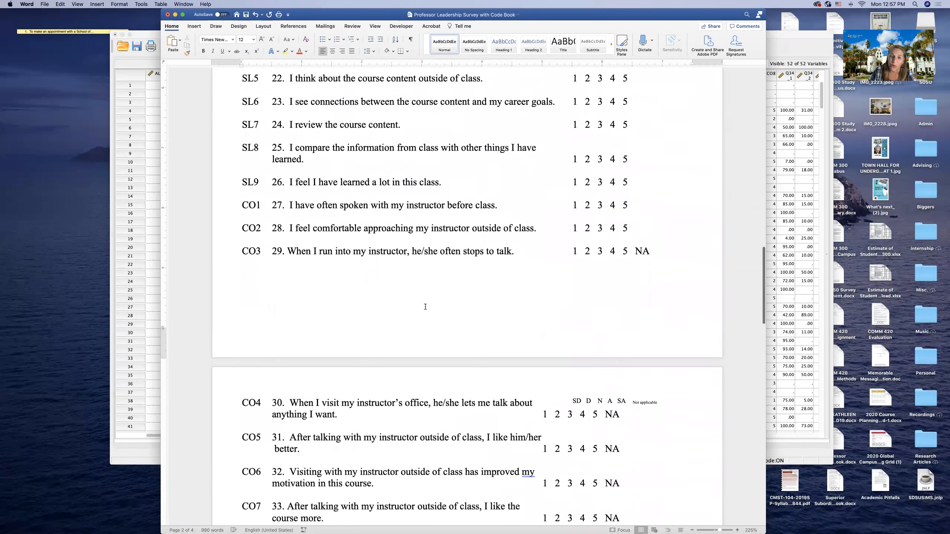
{"action": "scroll", "coordinate": [425, 307], "scroll_direction": "down", "scroll_amount": 3}
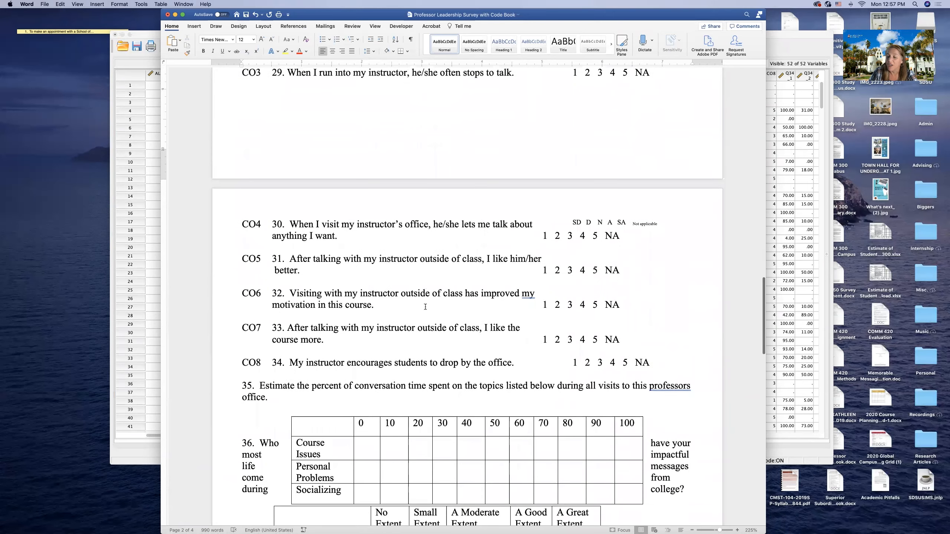
{"action": "scroll", "coordinate": [425, 306], "scroll_direction": "up", "scroll_amount": 20}
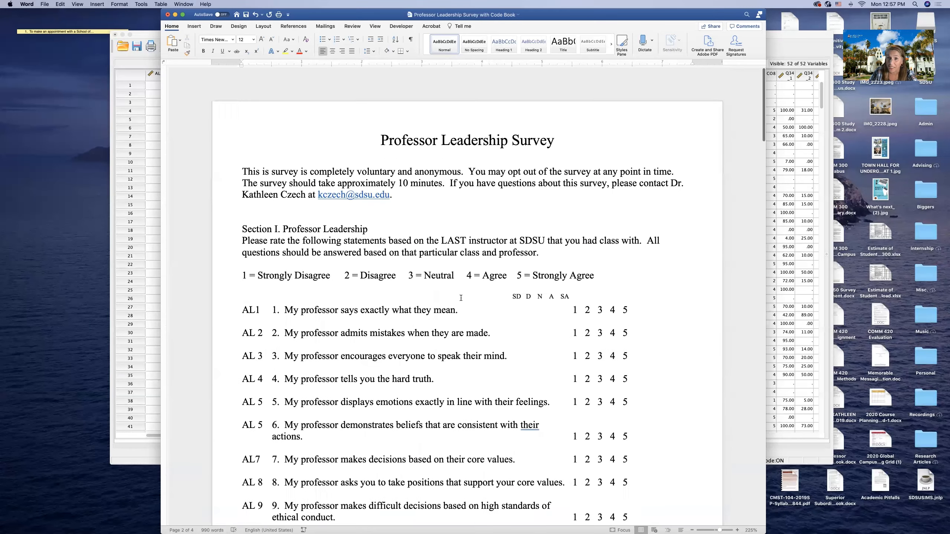
Close the Professor Leadership Survey code book with its changes saved, and switch to the SPSS data.
{"action": "left_click", "coordinate": [168, 15]}
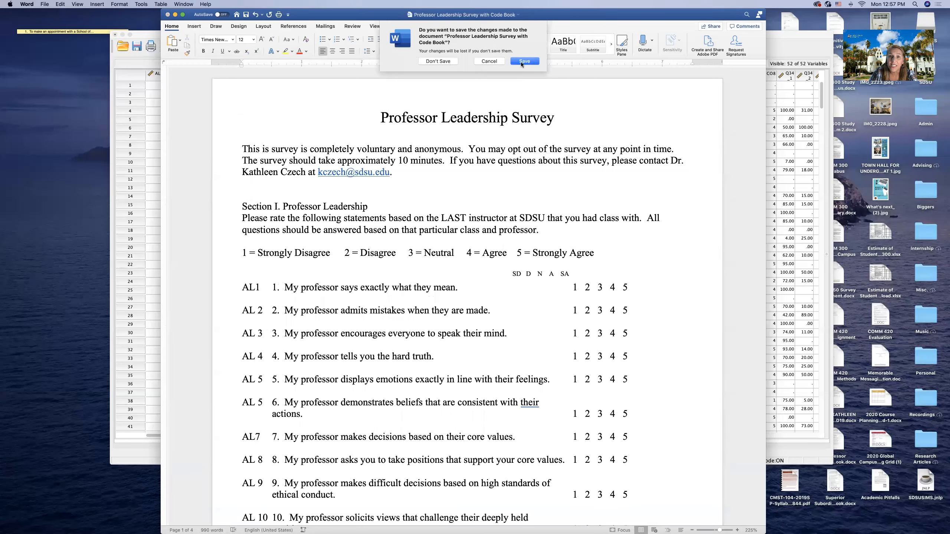
{"action": "left_click", "coordinate": [525, 60]}
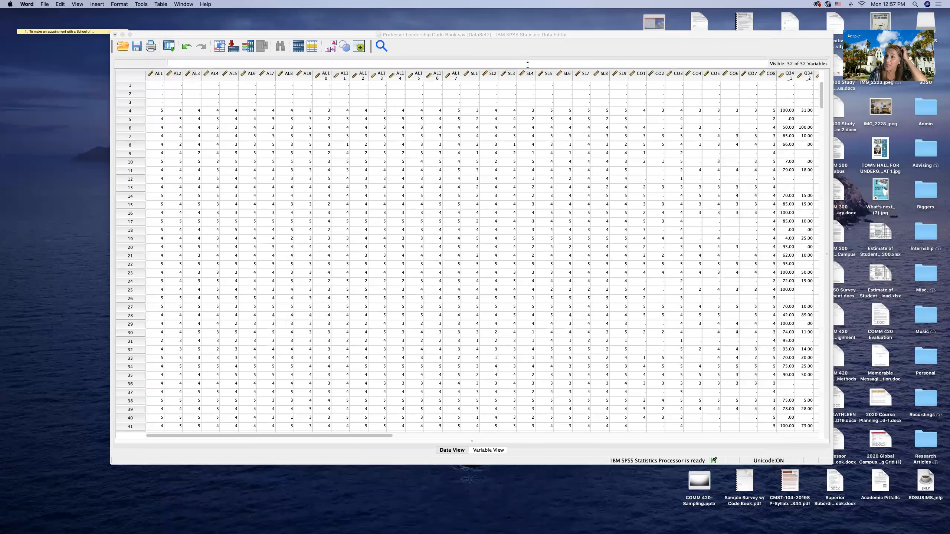
{"action": "left_click", "coordinate": [448, 51]}
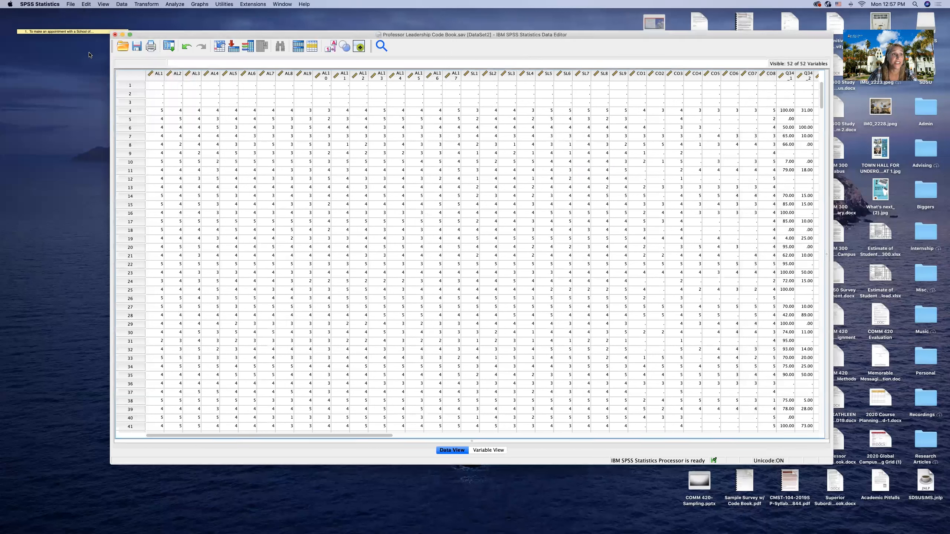
{"action": "left_click", "coordinate": [143, 4]}
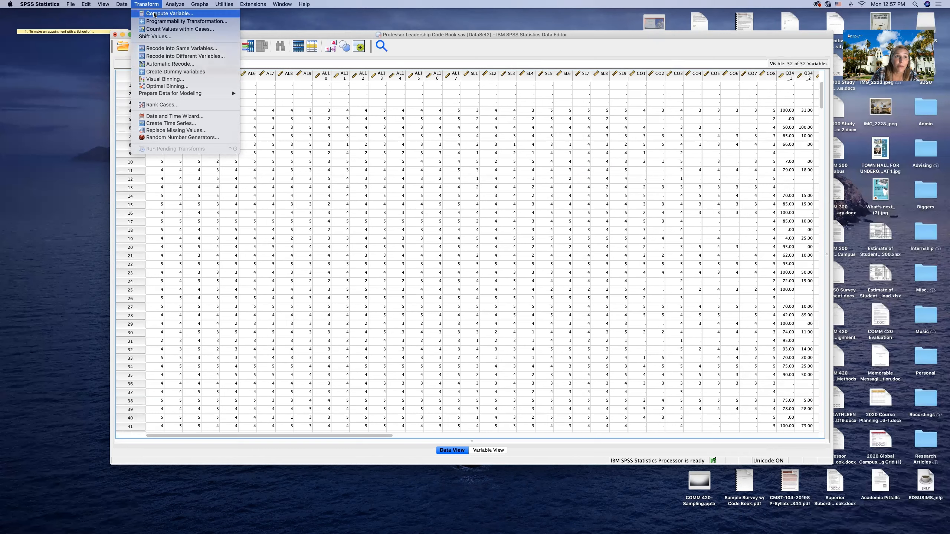
{"action": "left_click", "coordinate": [153, 14]}
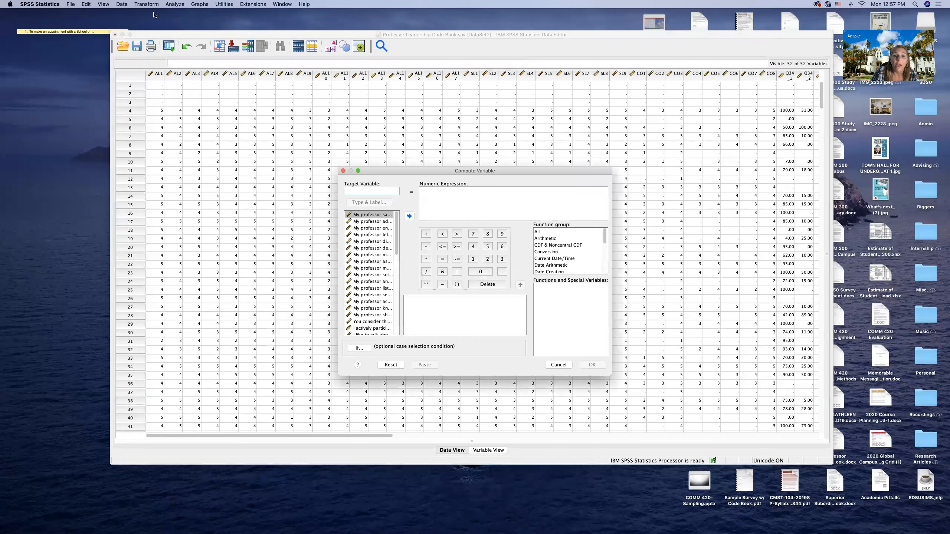
{"action": "left_click", "coordinate": [558, 365]}
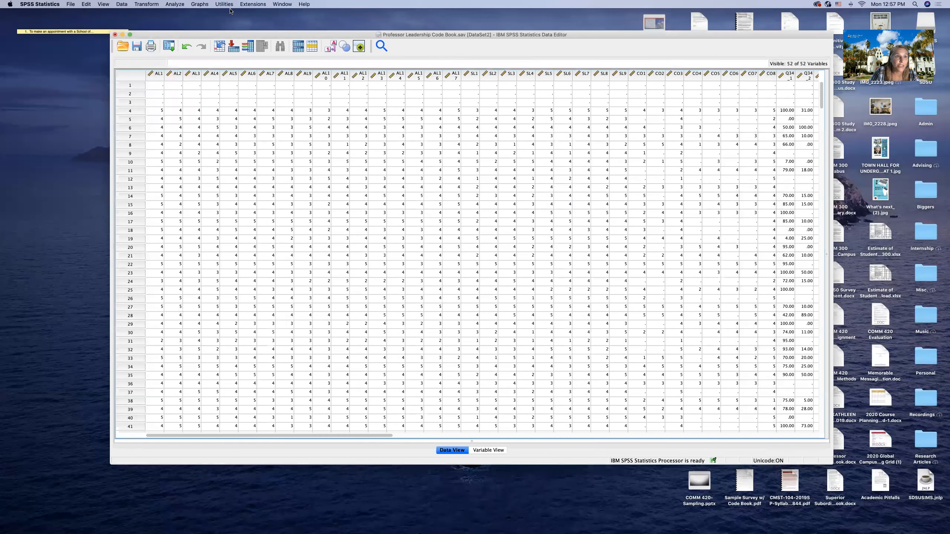
Start Recode into Same Variables, show the variables by name instead of label, and look through the list.
{"action": "left_click", "coordinate": [149, 6]}
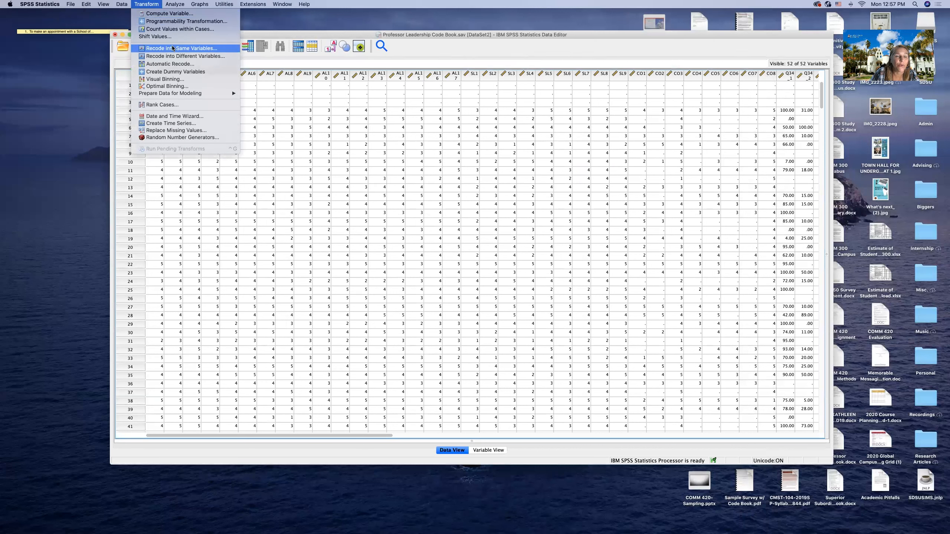
{"action": "left_click", "coordinate": [192, 51]}
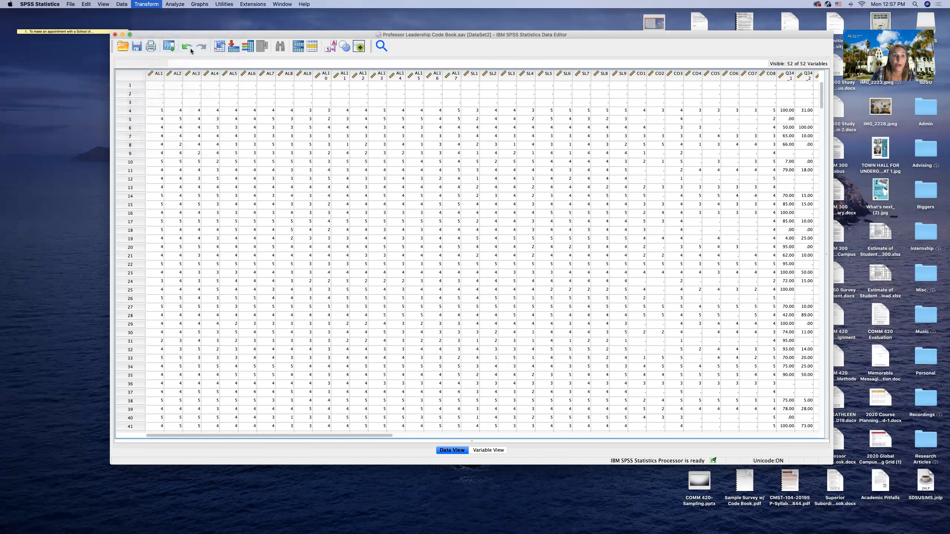
{"action": "right_click", "coordinate": [403, 257]}
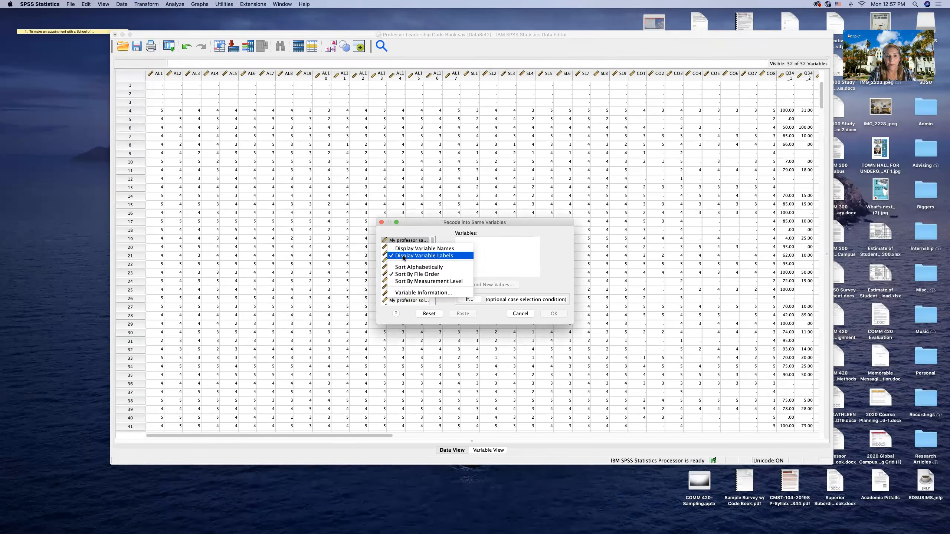
{"action": "left_click", "coordinate": [409, 249]}
{"action": "scroll", "coordinate": [398, 277], "scroll_direction": "down", "scroll_amount": 10}
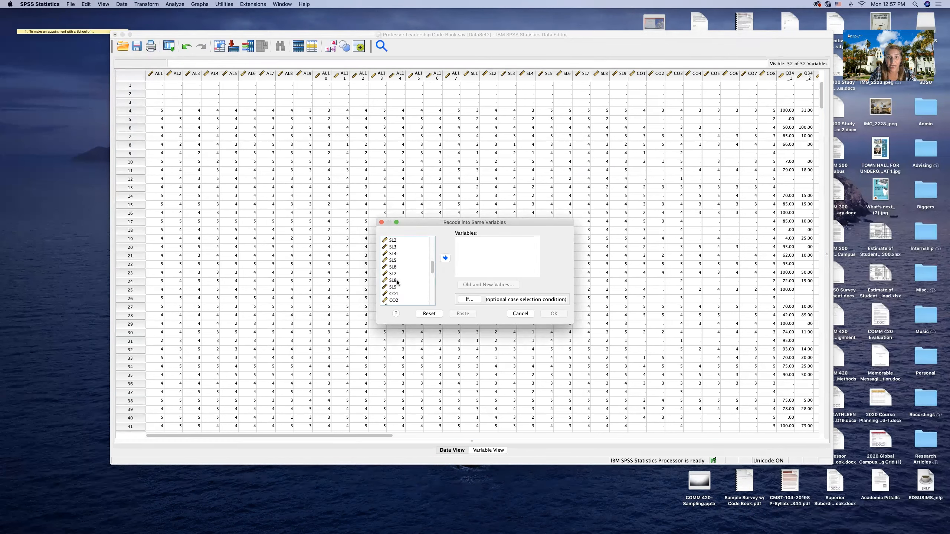
{"action": "scroll", "coordinate": [397, 281], "scroll_direction": "down", "scroll_amount": 10}
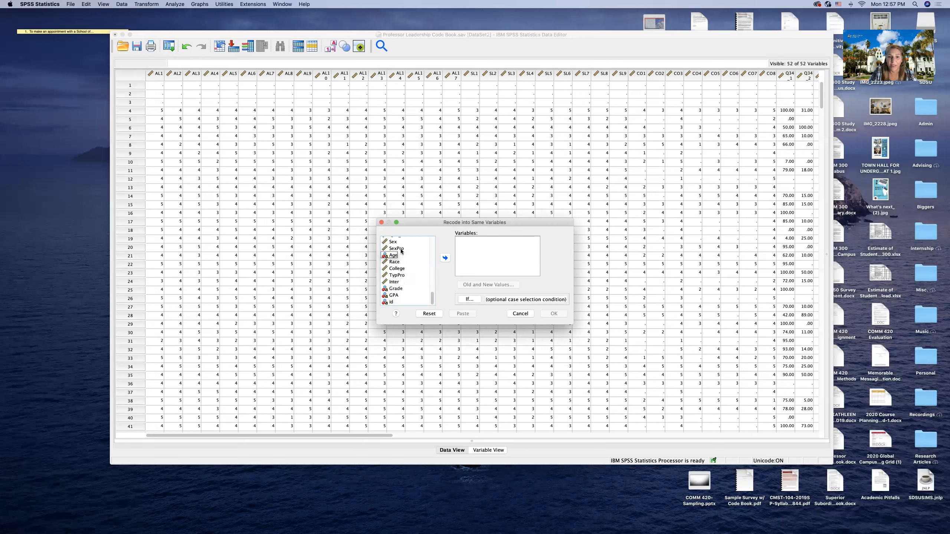
{"action": "scroll", "coordinate": [402, 253], "scroll_direction": "up", "scroll_amount": 15}
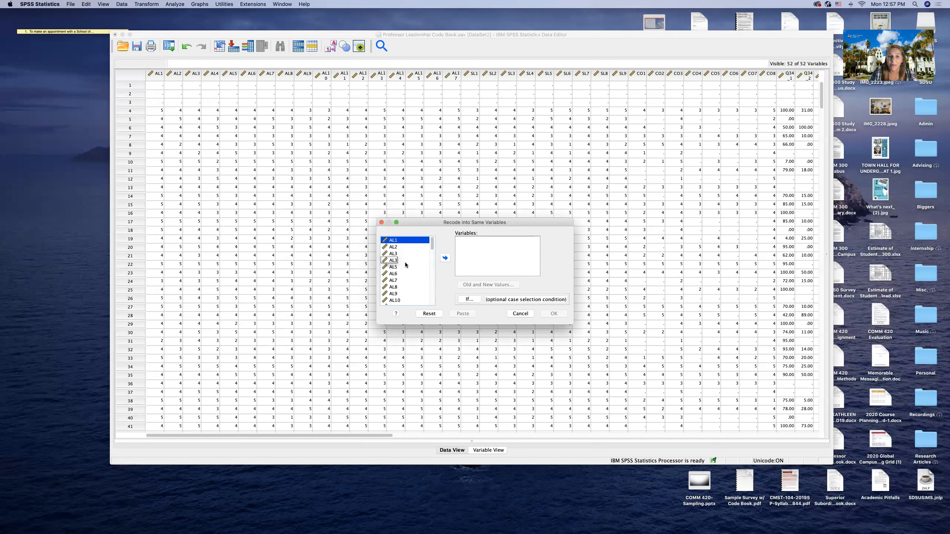
Add AL12 to the variables to recode.
{"action": "scroll", "coordinate": [400, 273], "scroll_direction": "down", "scroll_amount": 3}
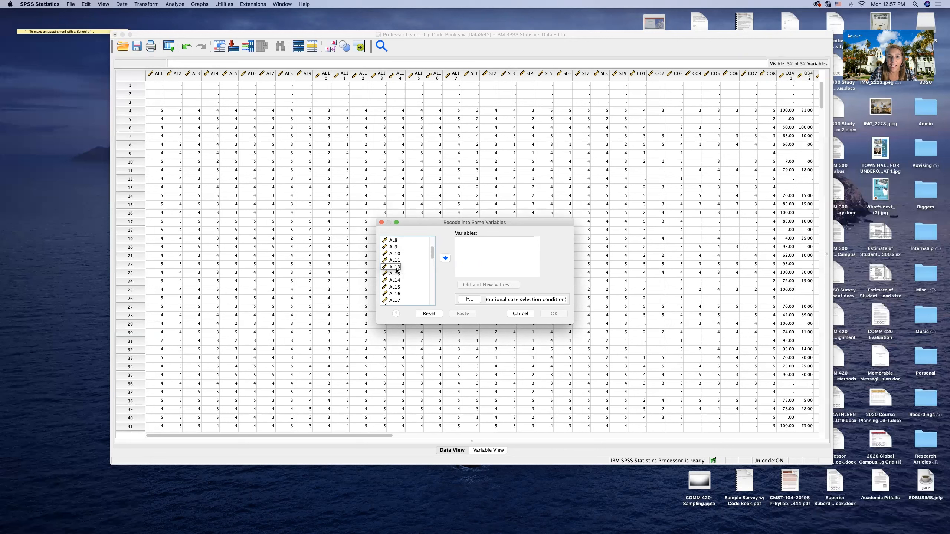
{"action": "left_click", "coordinate": [387, 266]}
{"action": "left_click", "coordinate": [445, 258]}
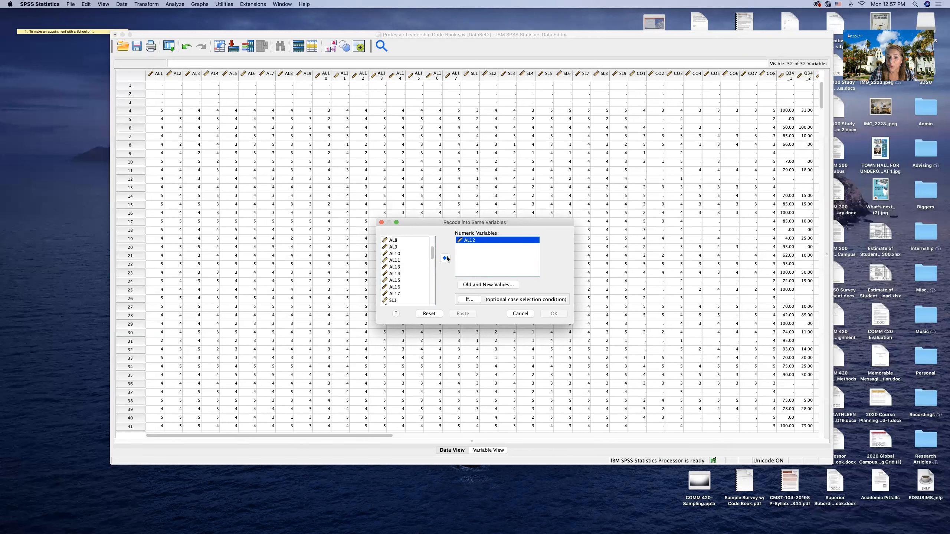
Try reverse-coding rules for AL12 that map old value 1 to 5 and 2 to 4, and discard them.
{"action": "left_click", "coordinate": [483, 284]}
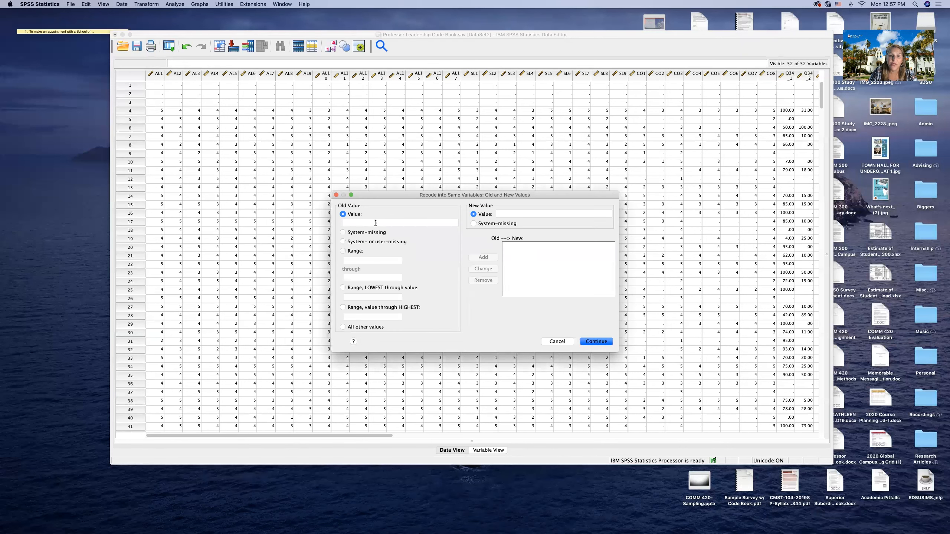
{"action": "left_click", "coordinate": [377, 223]}
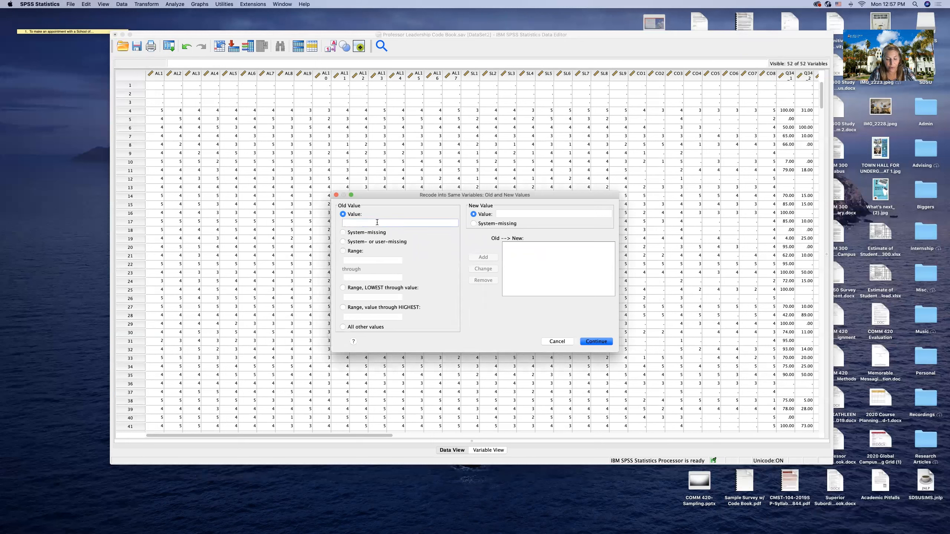
{"action": "left_click", "coordinate": [524, 214]}
{"action": "type", "text": "5"}
{"action": "left_click", "coordinate": [478, 258]}
{"action": "left_click", "coordinate": [383, 223]}
{"action": "left_click", "coordinate": [501, 213]}
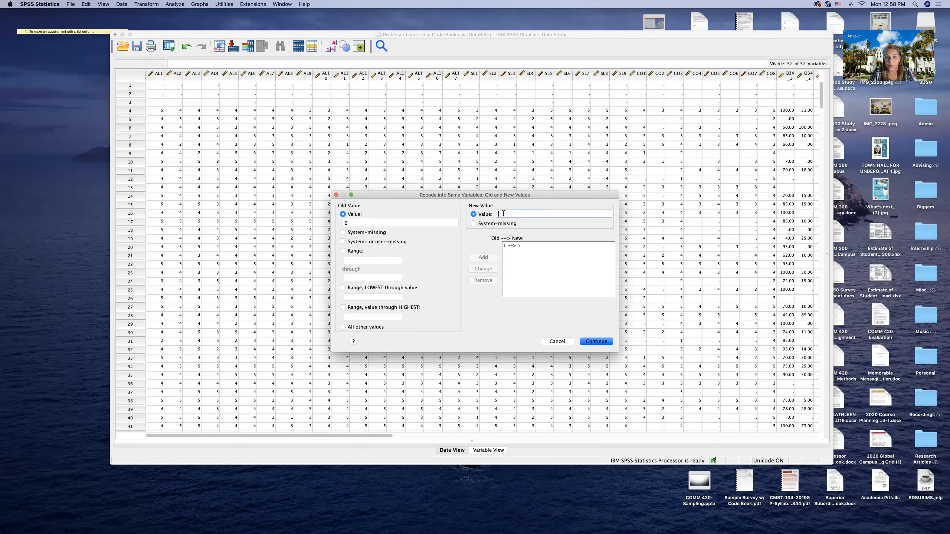
{"action": "type", "text": "4"}
{"action": "left_click", "coordinate": [482, 258]}
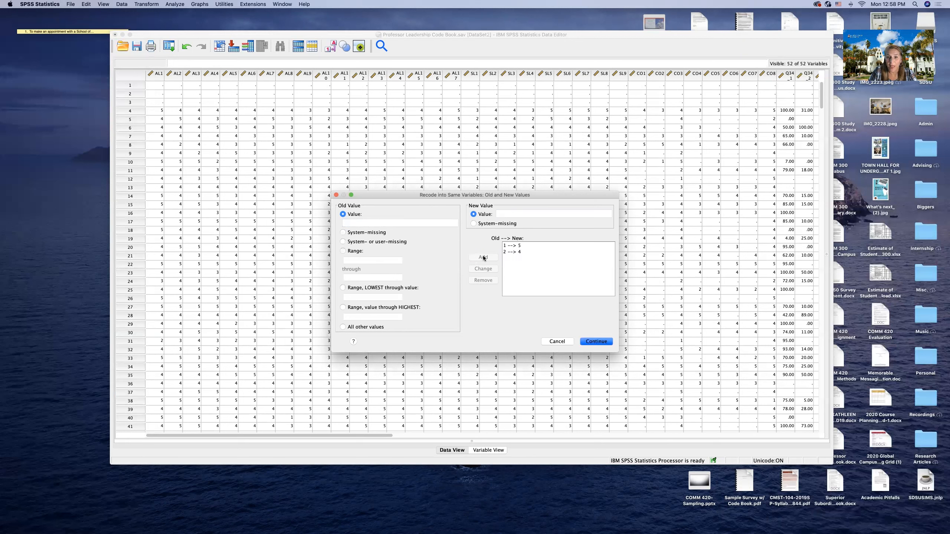
{"action": "left_click", "coordinate": [558, 341]}
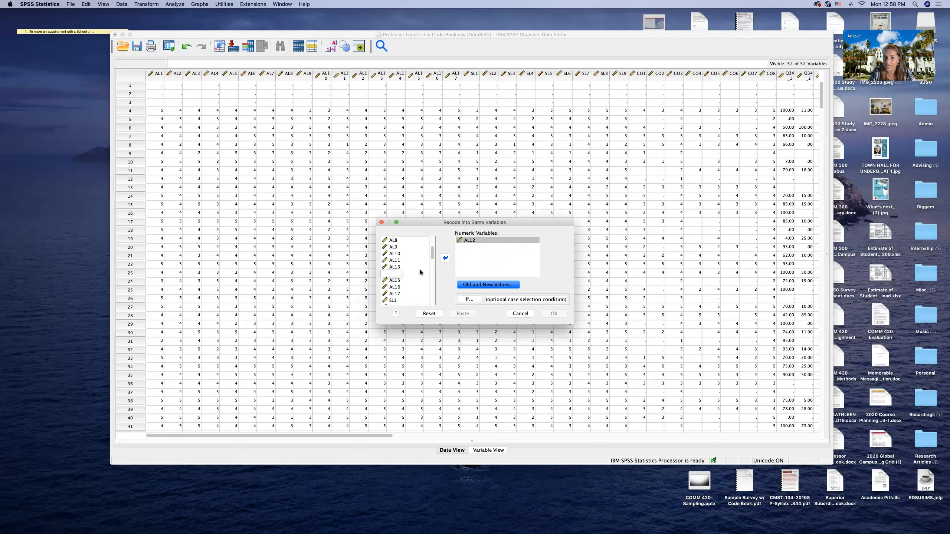
Replace AL12 with AL10 in the list of variables to recode.
{"action": "left_click", "coordinate": [396, 262]}
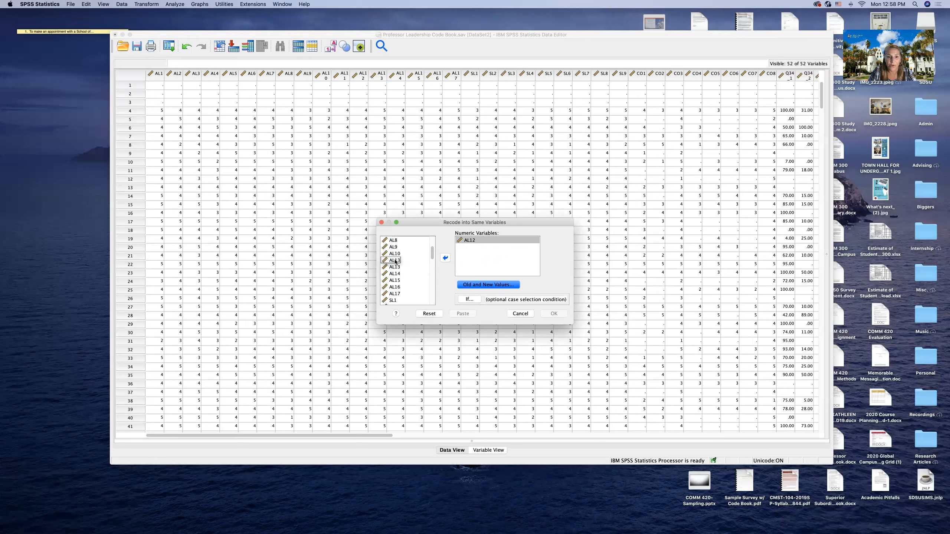
{"action": "left_click", "coordinate": [445, 259]}
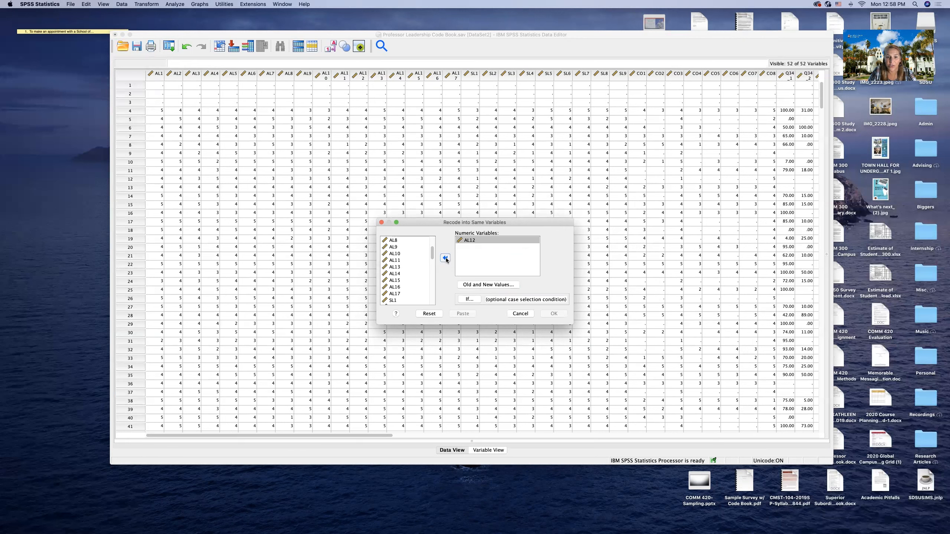
{"action": "left_click", "coordinate": [393, 254]}
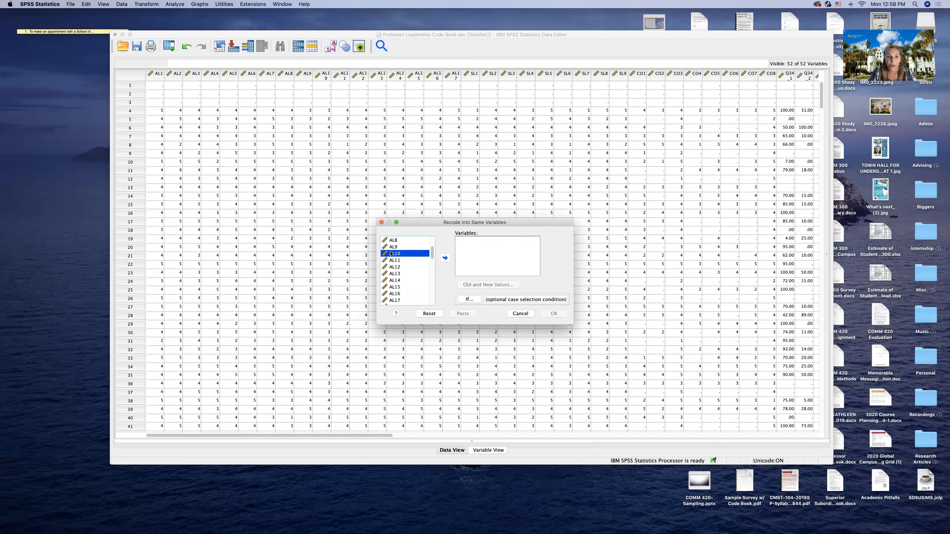
{"action": "left_click", "coordinate": [445, 258]}
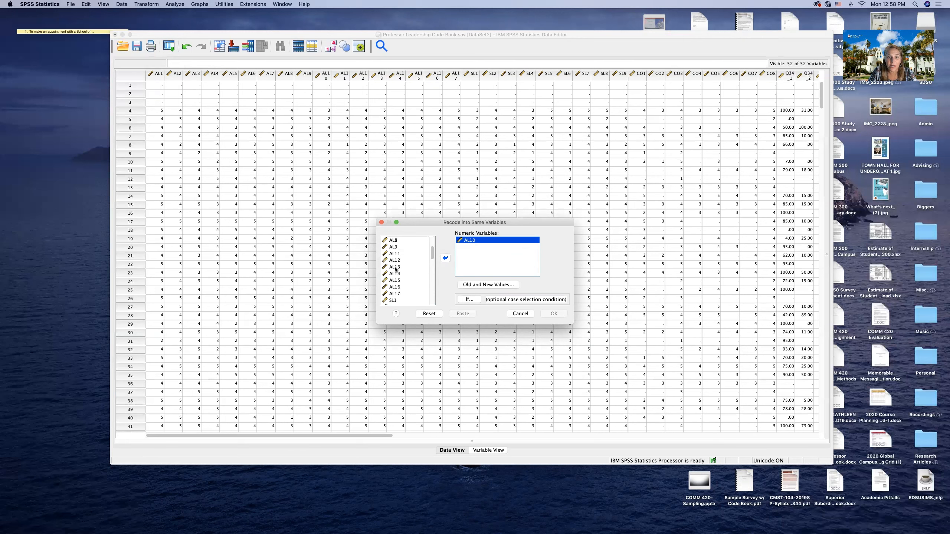
Take AL10 out of the recode list and add AL10 through AL12 together as one range.
{"action": "left_click", "coordinate": [445, 258]}
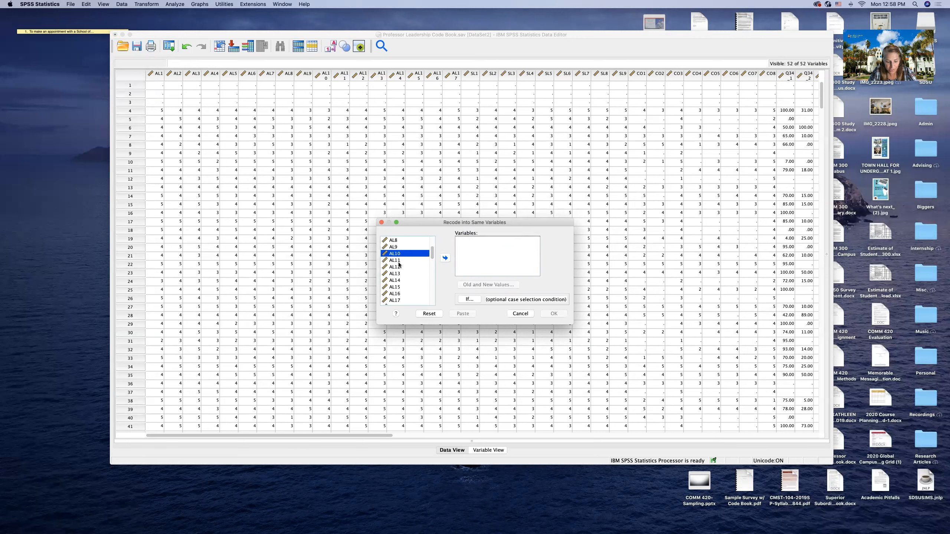
{"action": "left_click", "coordinate": [397, 266], "text": "shift"}
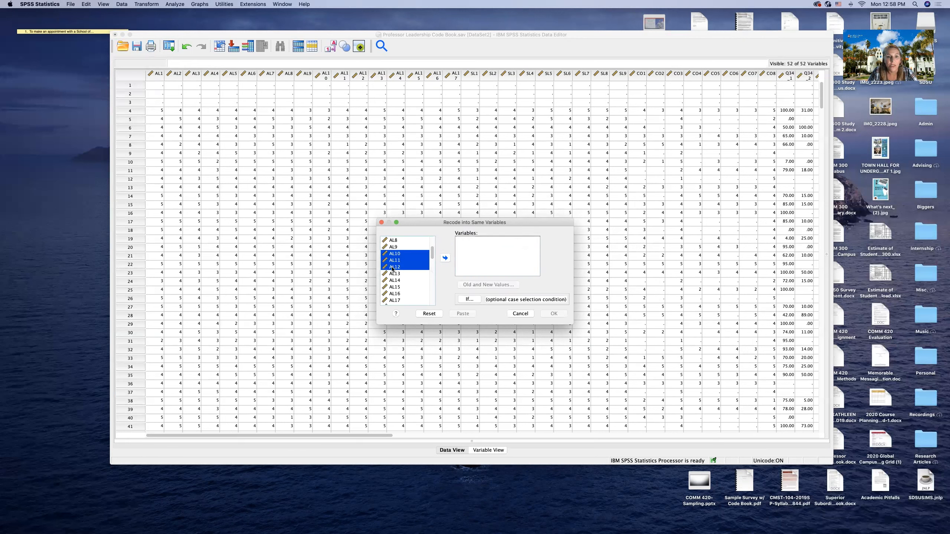
{"action": "left_click", "coordinate": [445, 258]}
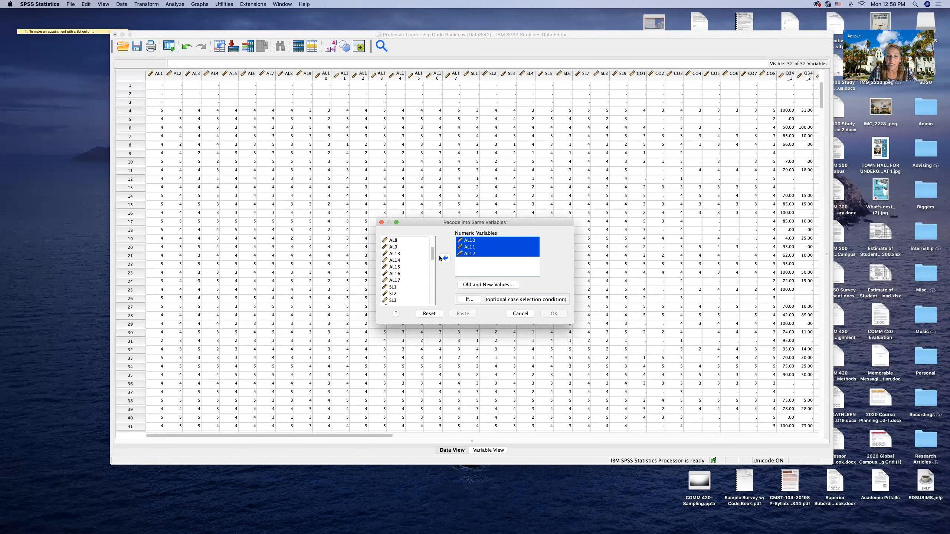
Take AL10 through AL12 out of the recode list and cancel the recode.
{"action": "left_click", "coordinate": [443, 257]}
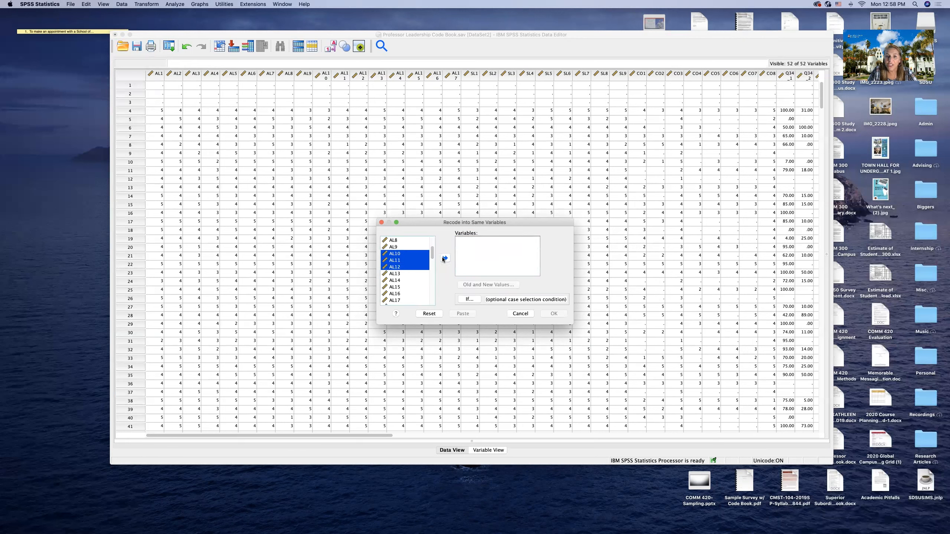
{"action": "left_click", "coordinate": [413, 286]}
{"action": "scroll", "coordinate": [414, 285], "scroll_direction": "up", "scroll_amount": 3}
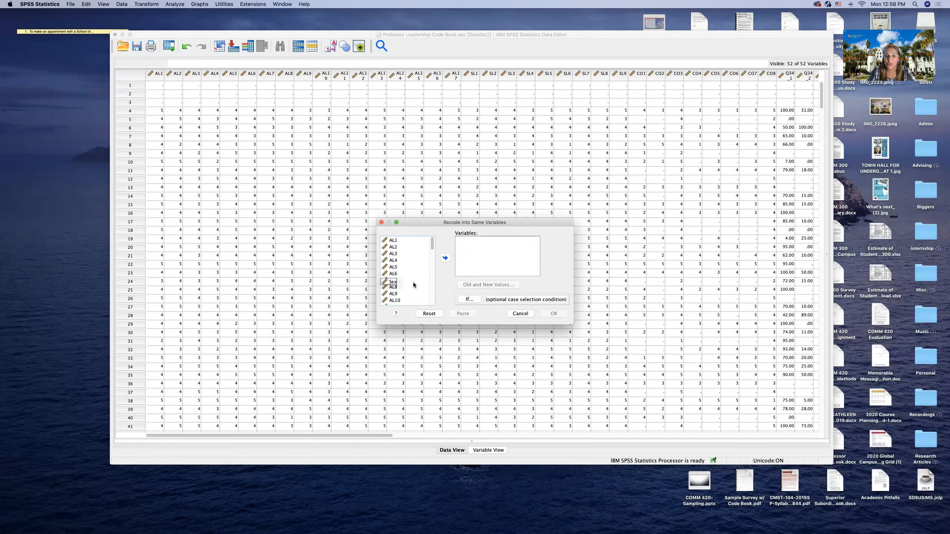
{"action": "left_click", "coordinate": [522, 314]}
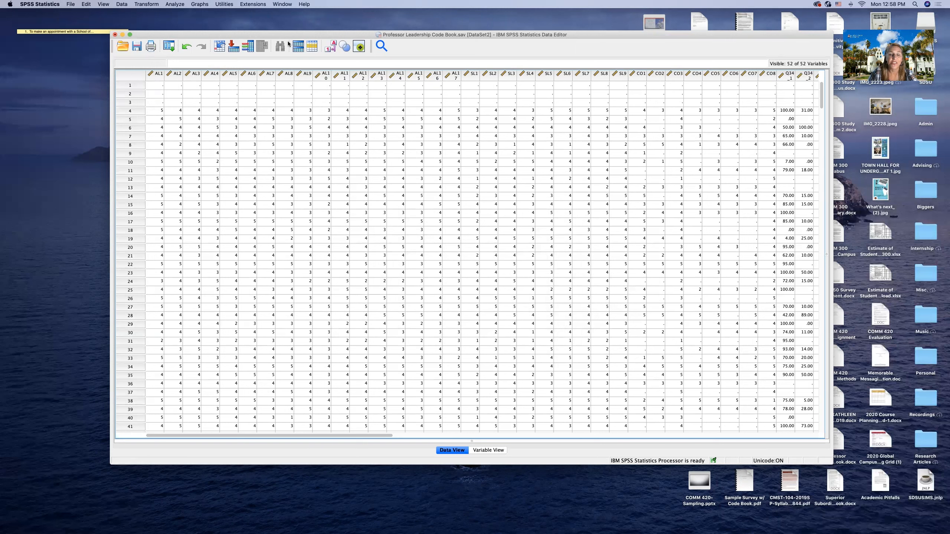
Start a Reliability Analysis and list its available variables by name instead of by label.
{"action": "left_click", "coordinate": [175, 4]}
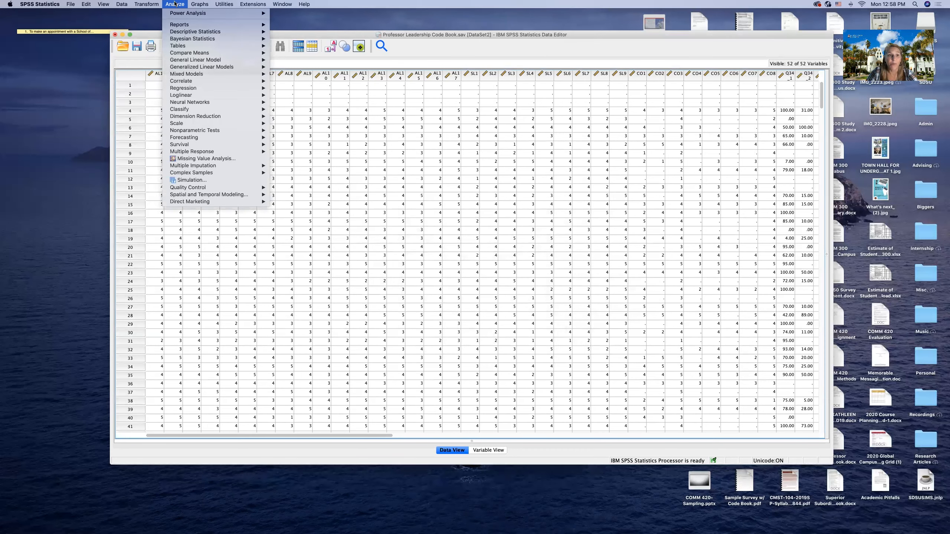
{"action": "mouse_move", "coordinate": [190, 88]}
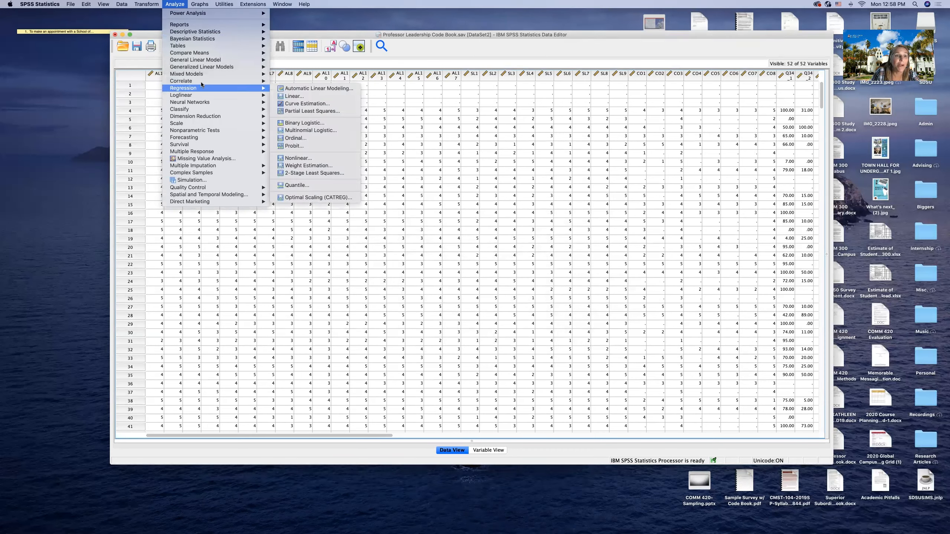
{"action": "mouse_move", "coordinate": [204, 109]}
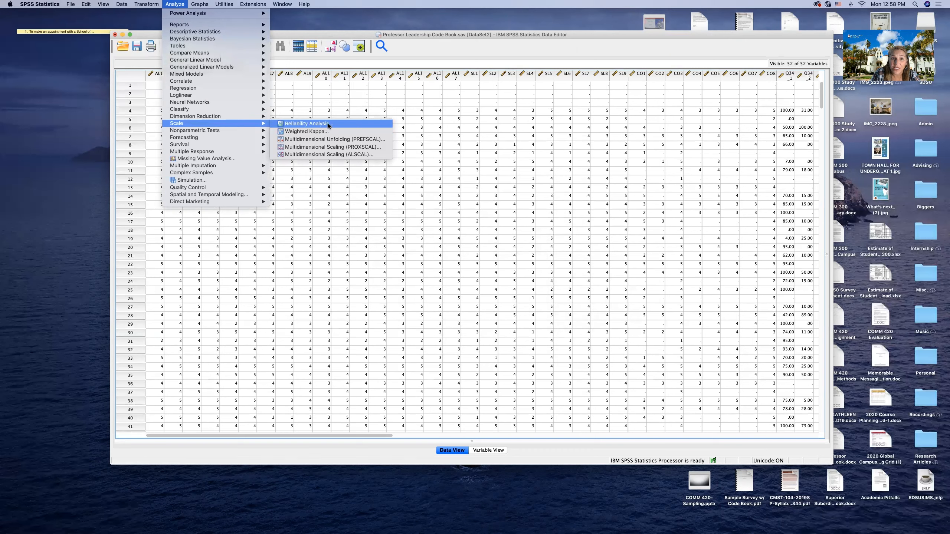
{"action": "left_click", "coordinate": [331, 123]}
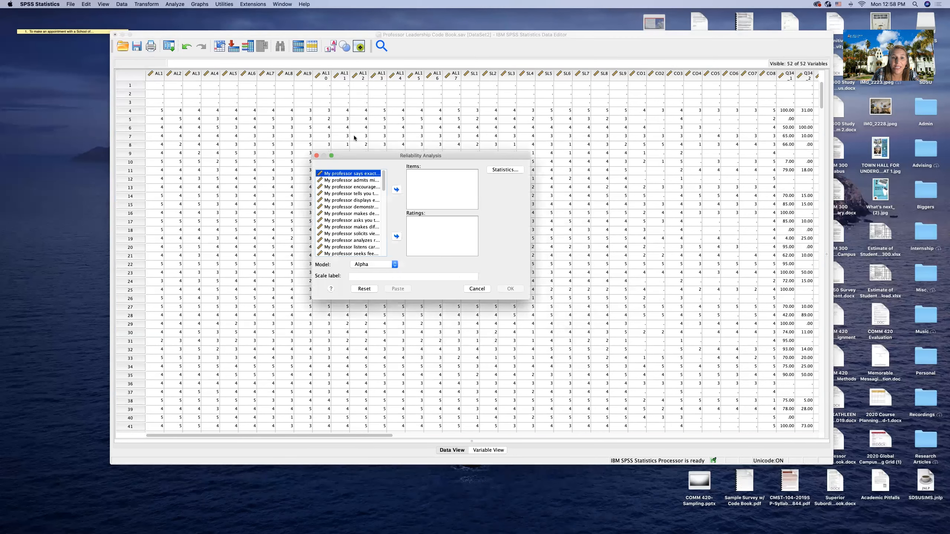
{"action": "right_click", "coordinate": [324, 180]}
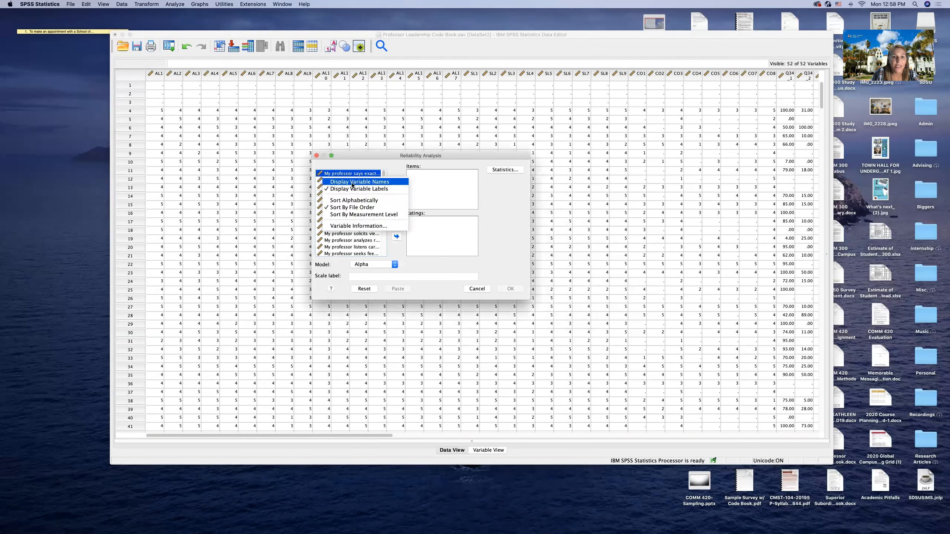
{"action": "left_click", "coordinate": [352, 182]}
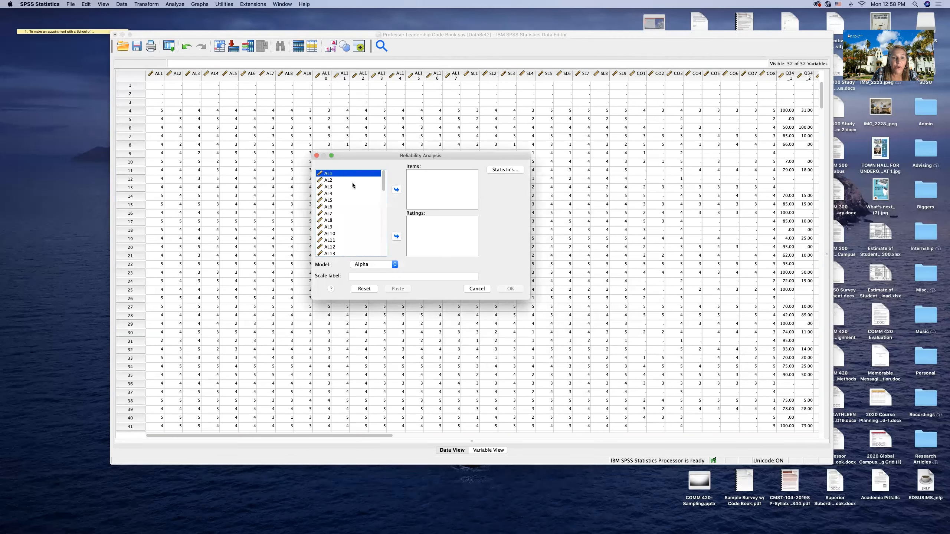
Add AL1 through AL17 as the items of the reliability analysis.
{"action": "left_click", "coordinate": [330, 181], "text": "shift"}
{"action": "left_click_drag", "start_coordinate": [330, 182], "coordinate": [441, 189]}
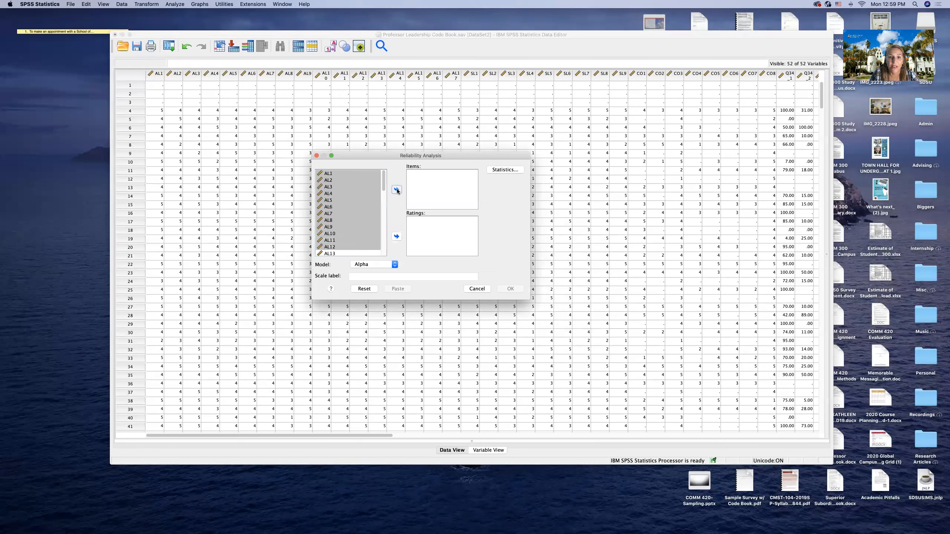
{"action": "left_click", "coordinate": [353, 227]}
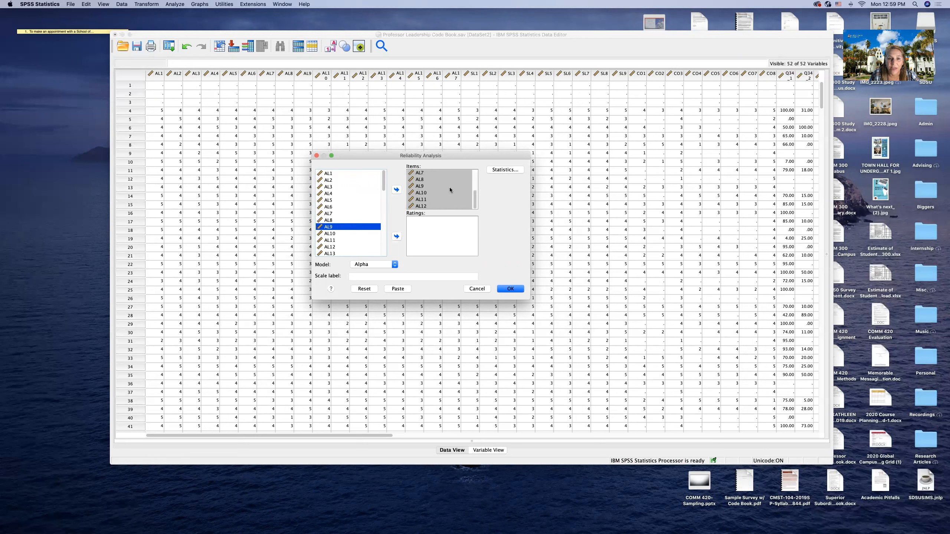
{"action": "left_click", "coordinate": [357, 235]}
{"action": "scroll", "coordinate": [358, 235], "scroll_direction": "down", "scroll_amount": 3}
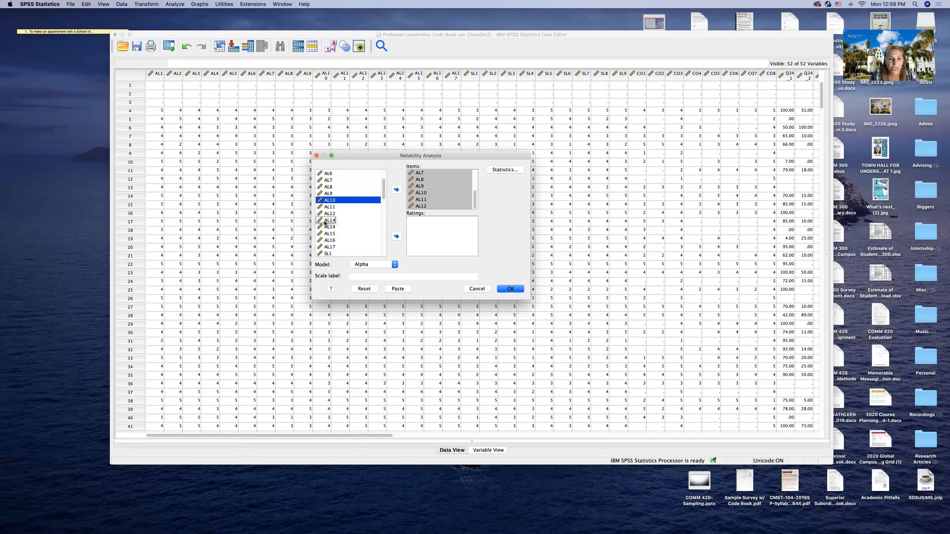
{"action": "left_click_drag", "start_coordinate": [327, 222], "coordinate": [334, 249]}
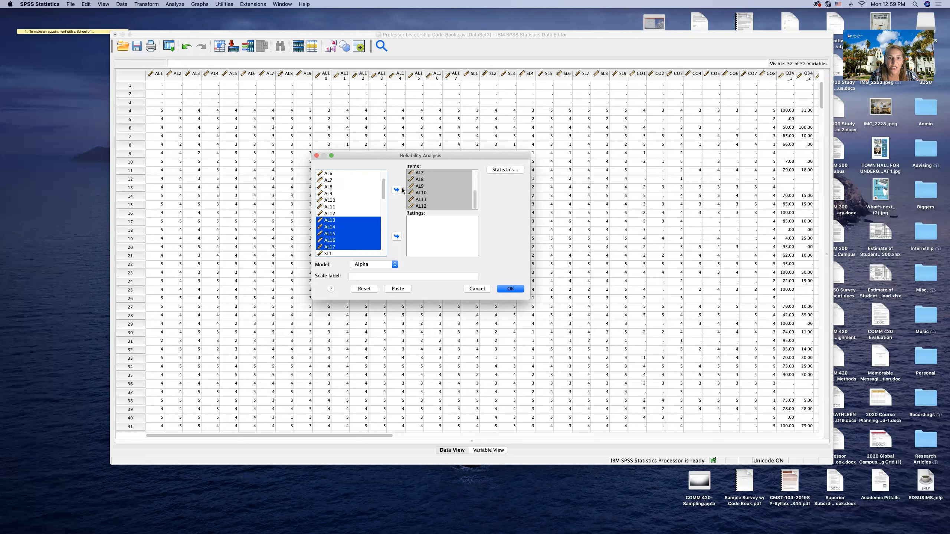
{"action": "left_click", "coordinate": [396, 192]}
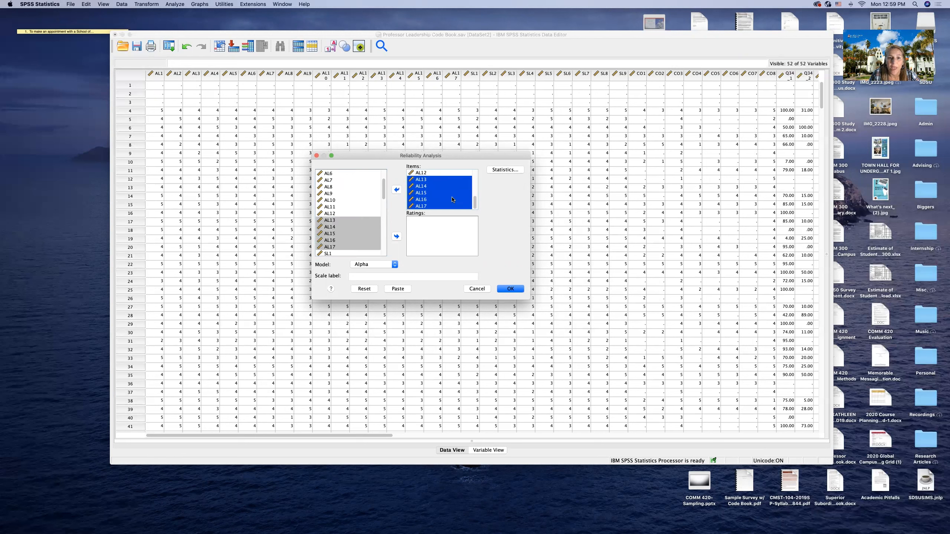
{"action": "left_click", "coordinate": [444, 225]}
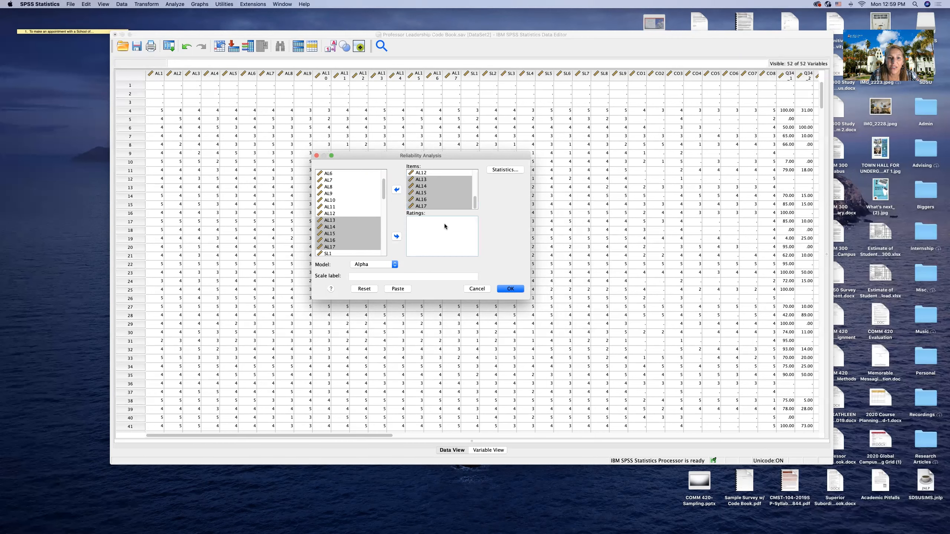
Run the analysis with item, scale and scale-if-item-deleted descriptives, inter-item correlations, and summary means and variances.
{"action": "left_click", "coordinate": [510, 170]}
{"action": "left_click", "coordinate": [338, 129]}
{"action": "left_click", "coordinate": [339, 138]}
{"action": "left_click", "coordinate": [338, 148]}
{"action": "left_click", "coordinate": [438, 129]}
{"action": "left_click", "coordinate": [338, 169]}
{"action": "left_click", "coordinate": [338, 177]}
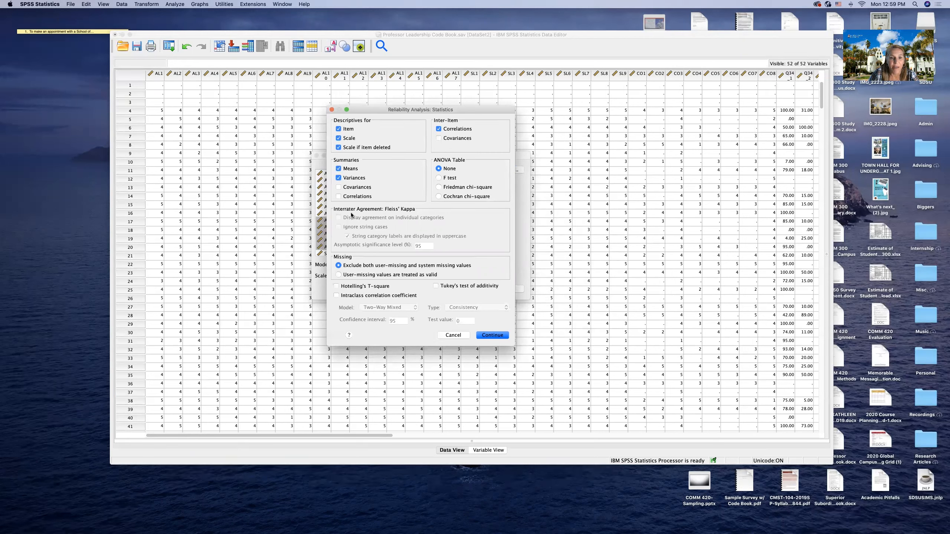
{"action": "left_click", "coordinate": [492, 336]}
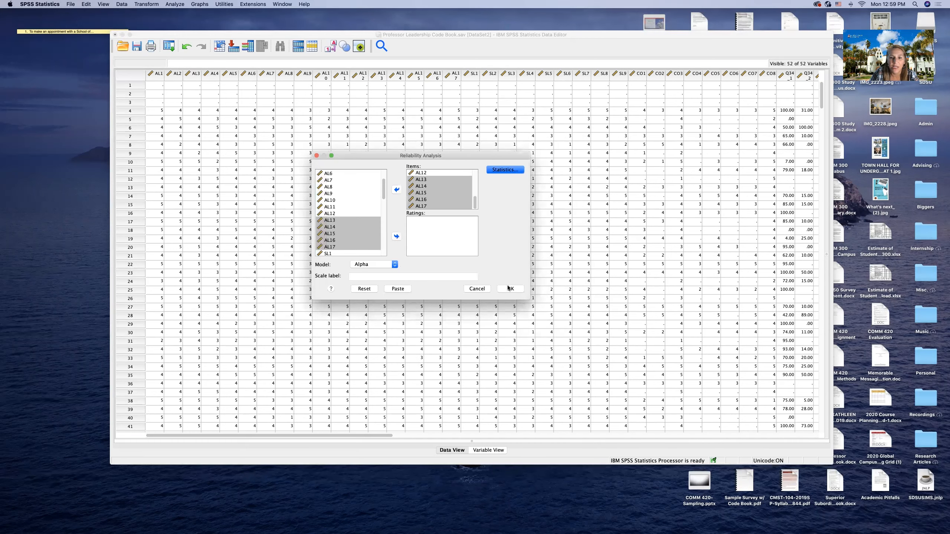
{"action": "left_click", "coordinate": [509, 288]}
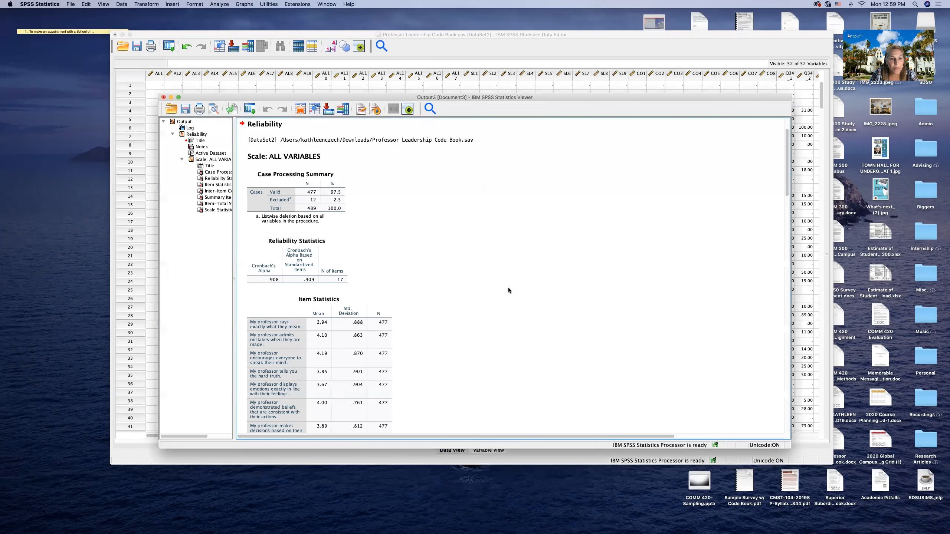
Examine the reliability output from Cronbach's alpha down to the scale statistics, and close the output without saving it.
{"action": "scroll", "coordinate": [504, 285], "scroll_direction": "down", "scroll_amount": 10}
{"action": "scroll", "coordinate": [502, 285], "scroll_direction": "up", "scroll_amount": 11}
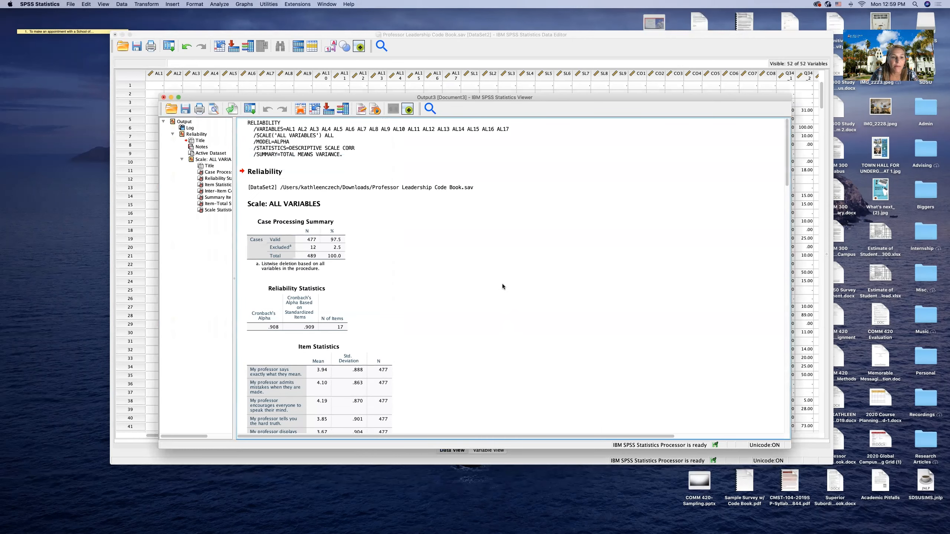
{"action": "scroll", "coordinate": [503, 286], "scroll_direction": "down", "scroll_amount": 4}
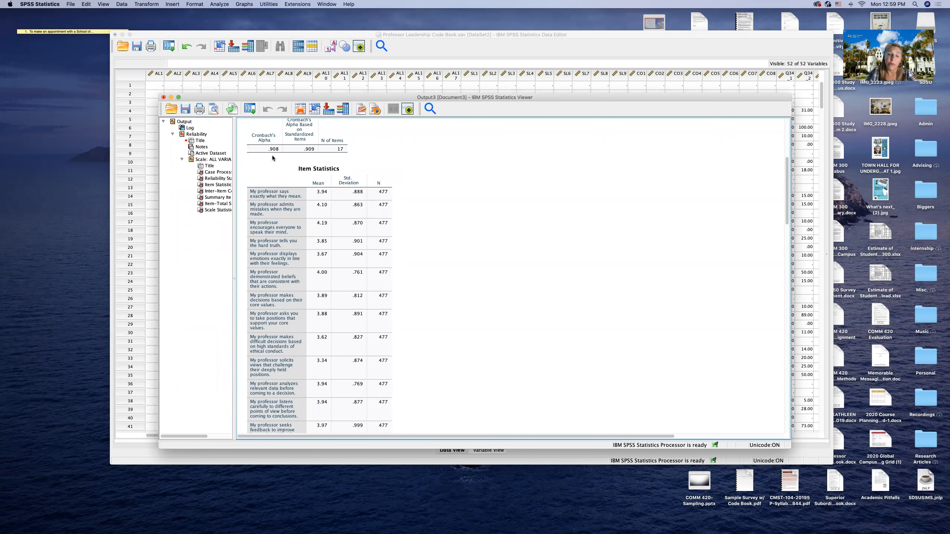
{"action": "scroll", "coordinate": [272, 158], "scroll_direction": "up", "scroll_amount": 5}
{"action": "scroll", "coordinate": [273, 160], "scroll_direction": "down", "scroll_amount": 20}
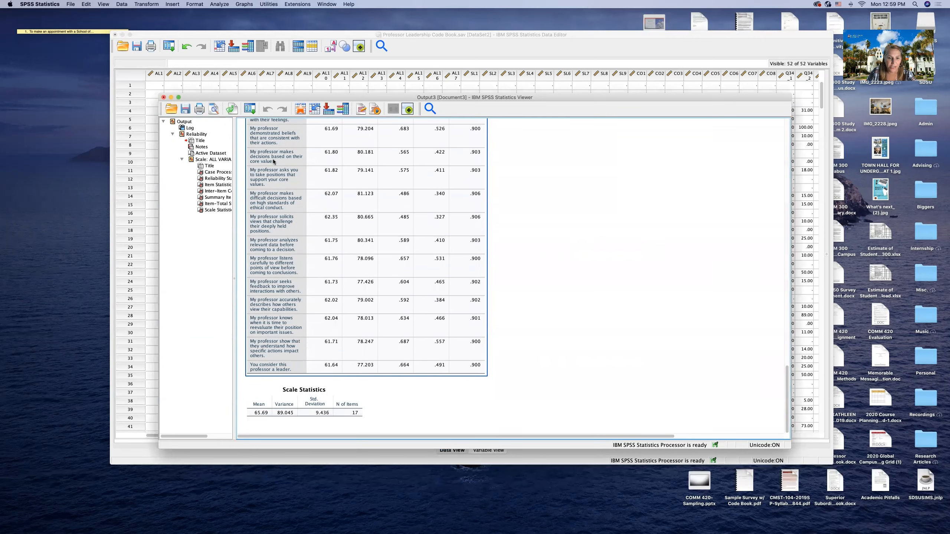
{"action": "scroll", "coordinate": [274, 159], "scroll_direction": "up", "scroll_amount": 20}
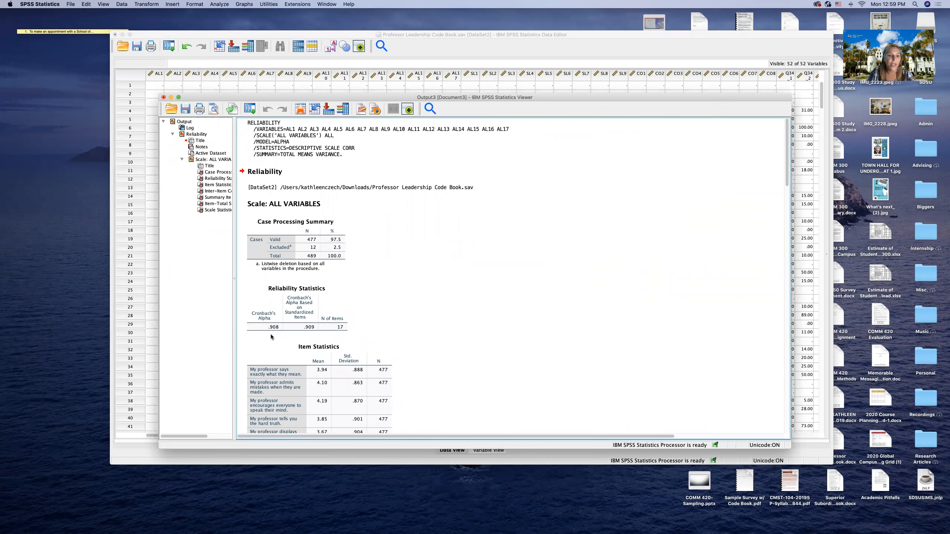
{"action": "left_click", "coordinate": [164, 97]}
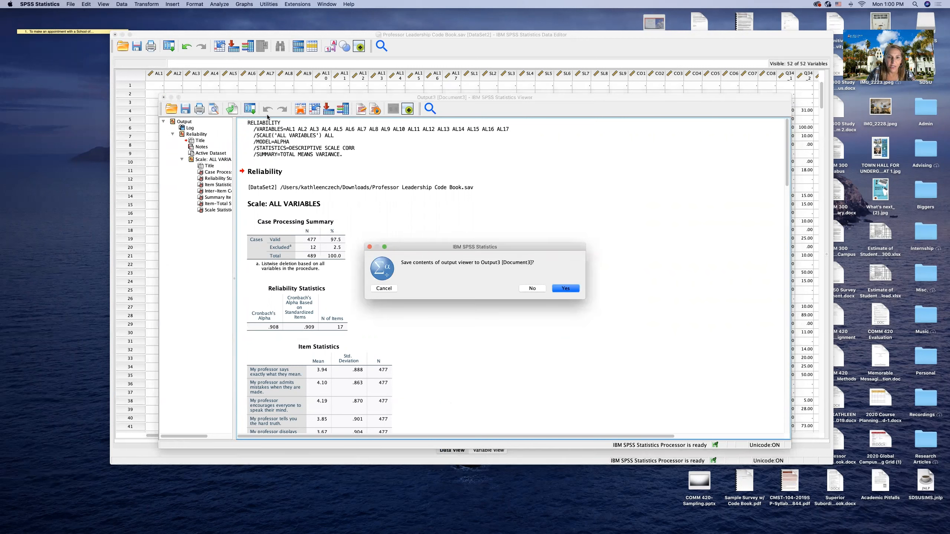
{"action": "left_click", "coordinate": [532, 288]}
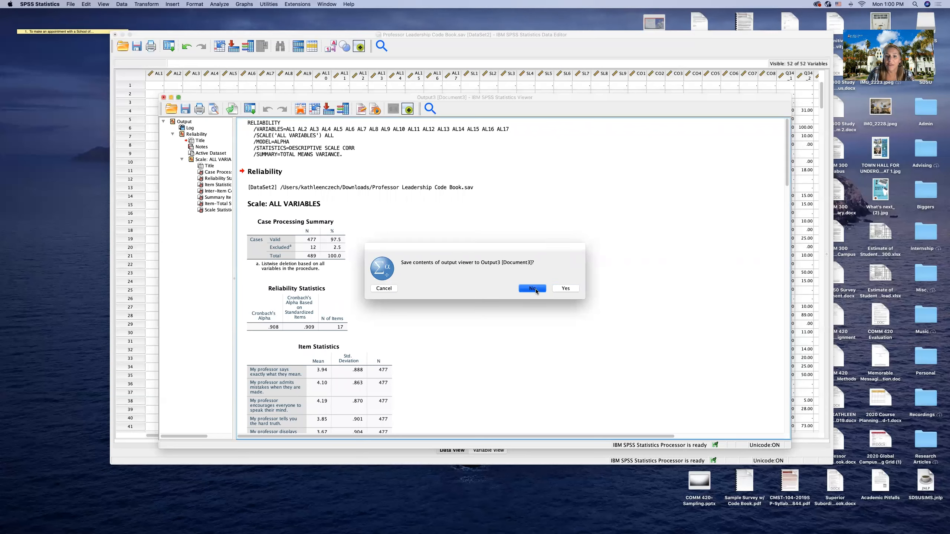
Reopen the Reliability Analysis and remove all the AL variables from its items.
{"action": "left_click", "coordinate": [174, 4]}
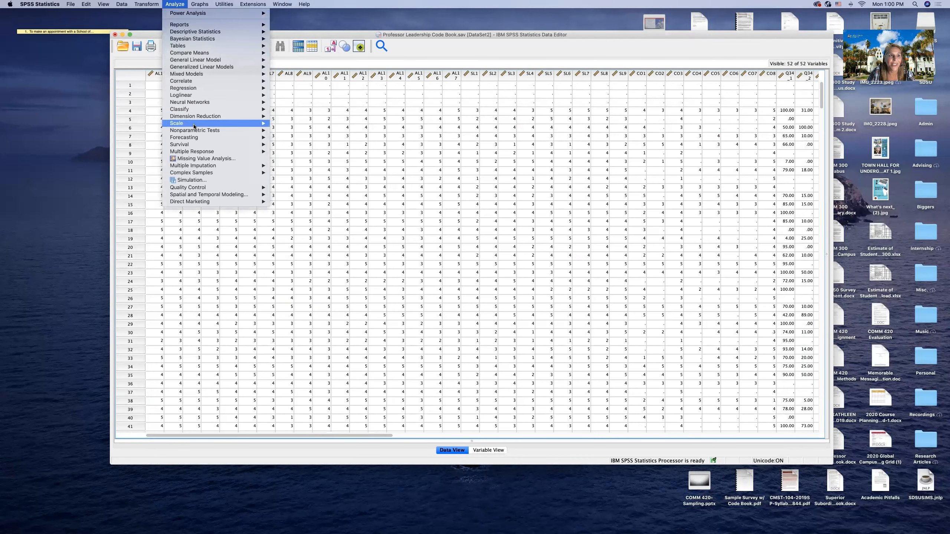
{"action": "mouse_move", "coordinate": [193, 124]}
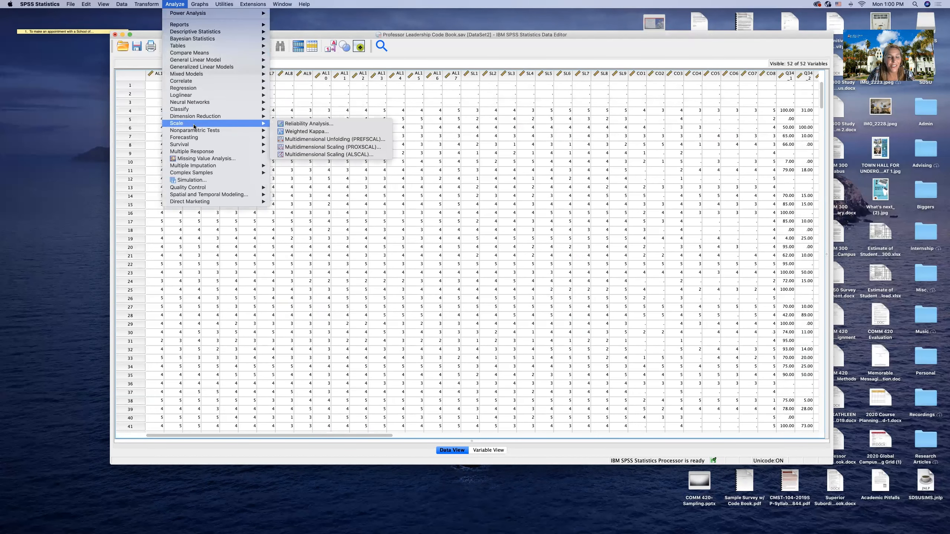
{"action": "left_click", "coordinate": [331, 126]}
{"action": "left_click_drag", "start_coordinate": [418, 173], "coordinate": [420, 207]}
{"action": "left_click", "coordinate": [397, 189]}
{"action": "left_click", "coordinate": [397, 190]}
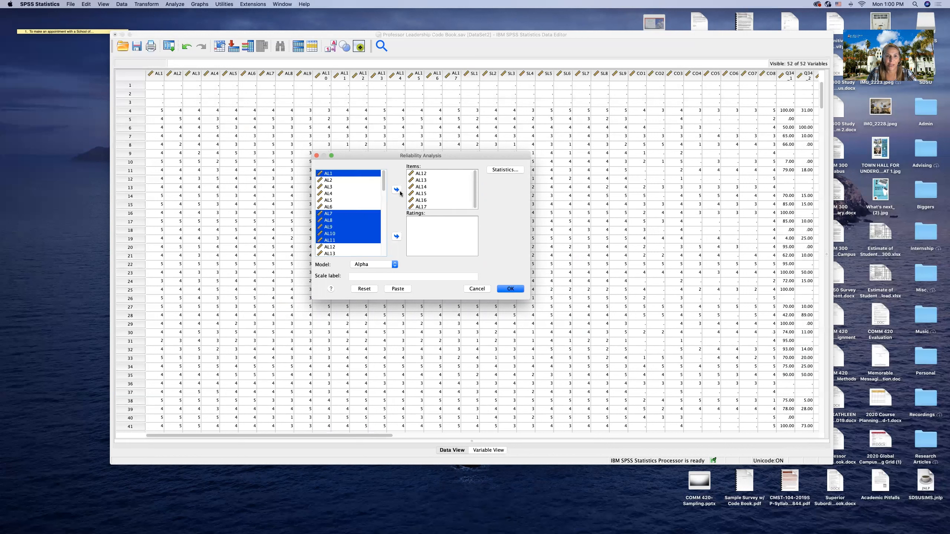
{"action": "left_click", "coordinate": [427, 180]}
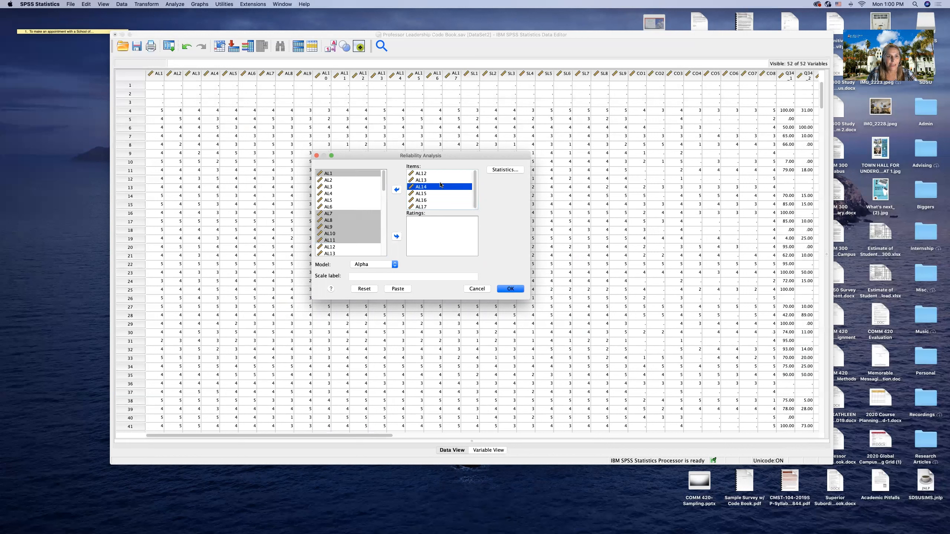
{"action": "left_click", "coordinate": [421, 174]}
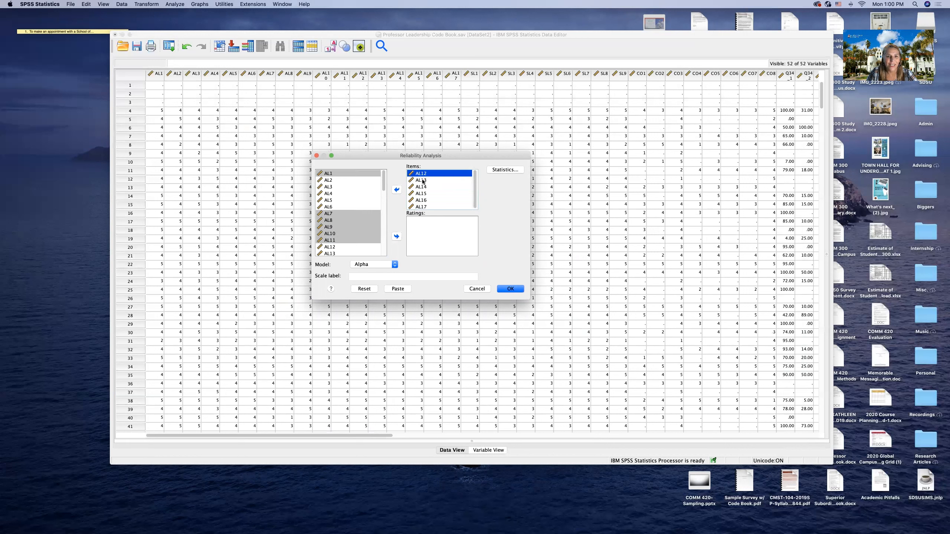
{"action": "left_click_drag", "start_coordinate": [423, 182], "coordinate": [425, 209]}
{"action": "left_click", "coordinate": [396, 189]}
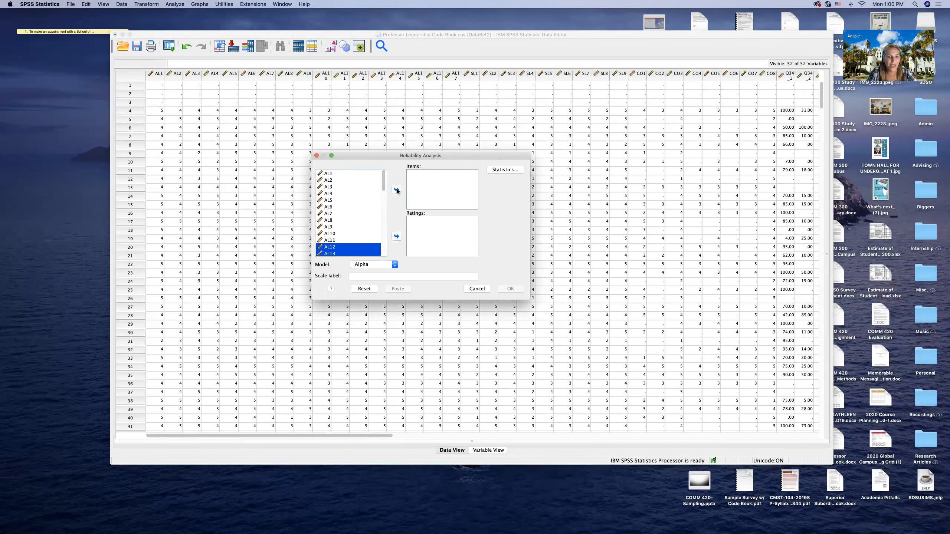
Add SL1 through SL9 as the items of the reliability analysis.
{"action": "scroll", "coordinate": [347, 217], "scroll_direction": "down", "scroll_amount": 3}
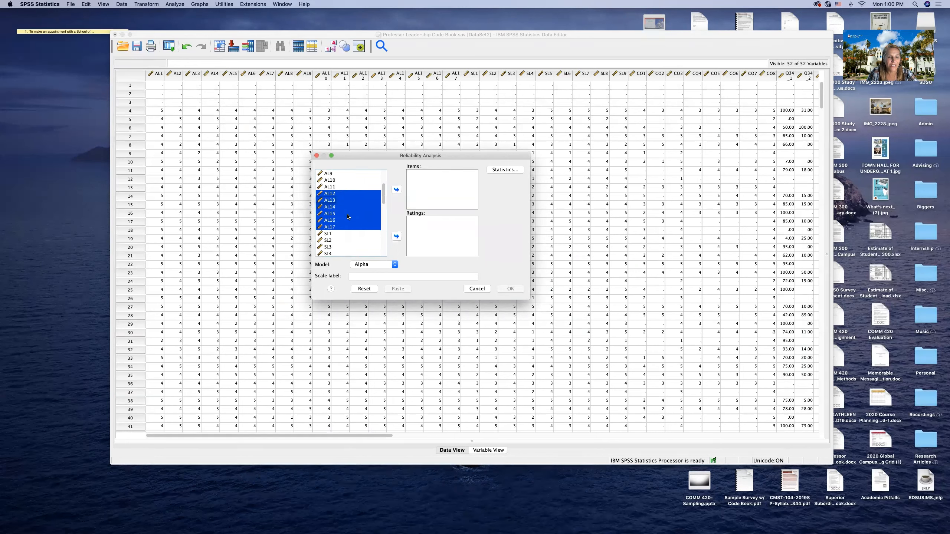
{"action": "left_click", "coordinate": [342, 234]}
{"action": "scroll", "coordinate": [348, 190], "scroll_direction": "up", "scroll_amount": 3}
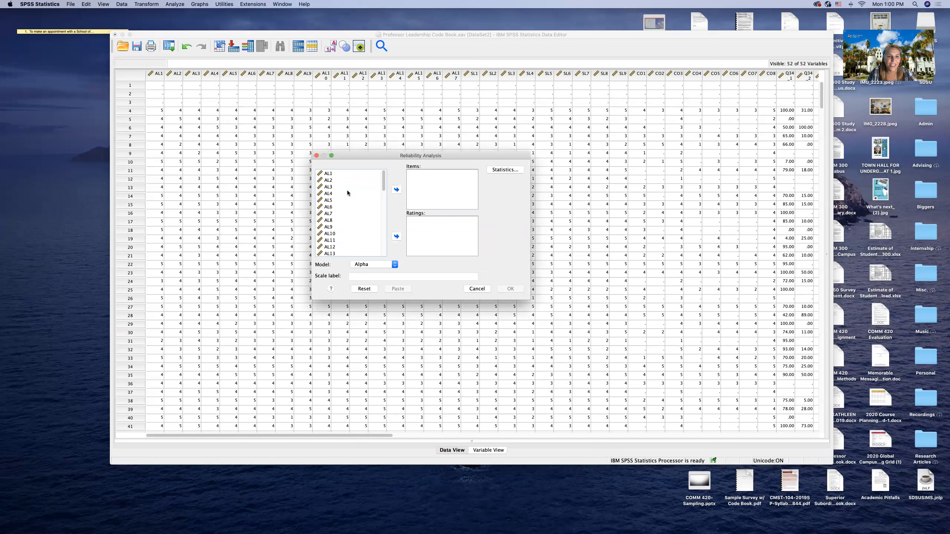
{"action": "scroll", "coordinate": [348, 191], "scroll_direction": "down", "scroll_amount": 5}
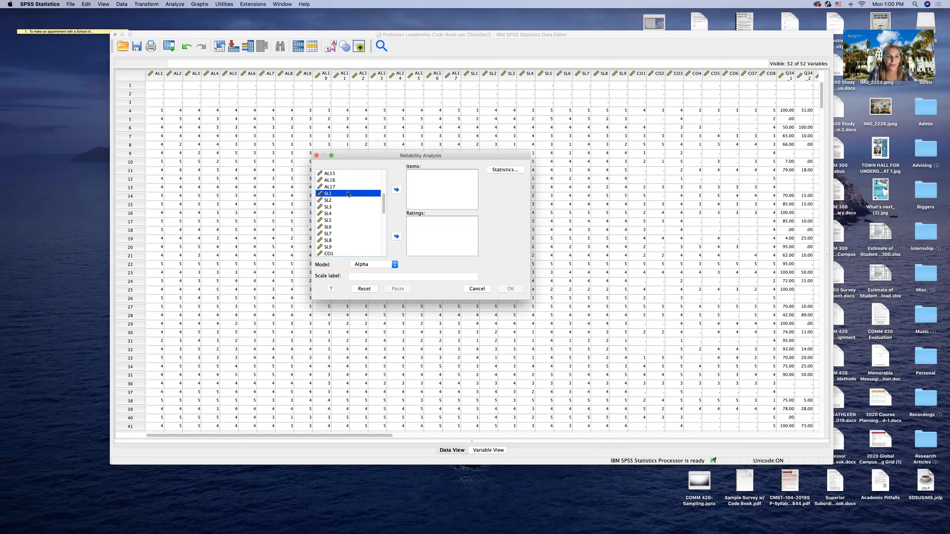
{"action": "left_click", "coordinate": [330, 194], "text": "shift"}
{"action": "left_click_drag", "start_coordinate": [330, 203], "coordinate": [328, 241]}
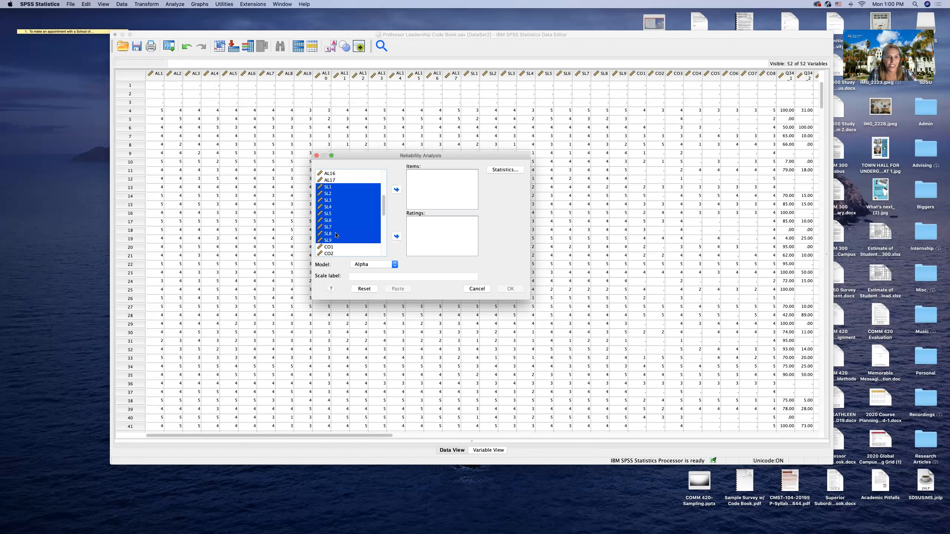
{"action": "left_click", "coordinate": [397, 190]}
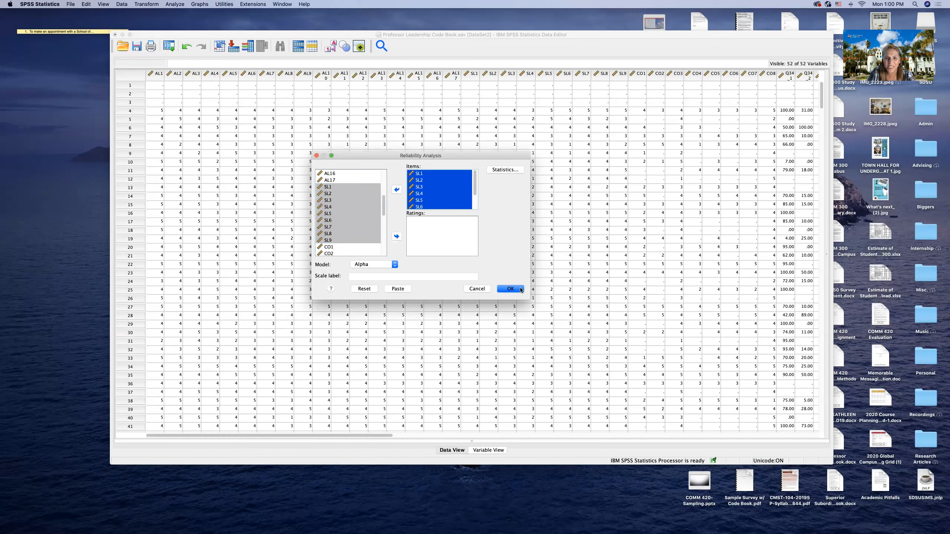
Run the reliability analysis on the SL items, review the resulting tables, and close the output without saving it.
{"action": "left_click", "coordinate": [511, 289]}
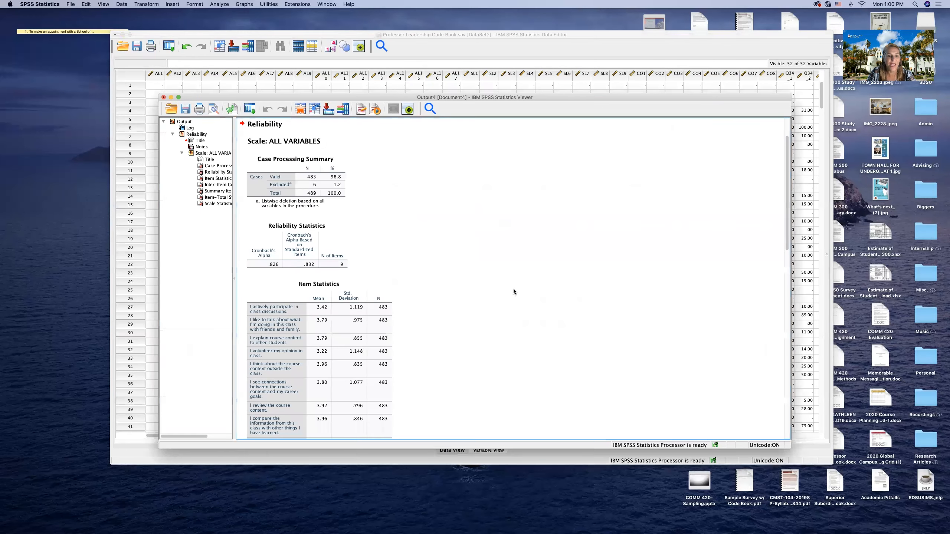
{"action": "scroll", "coordinate": [513, 291], "scroll_direction": "down", "scroll_amount": 5}
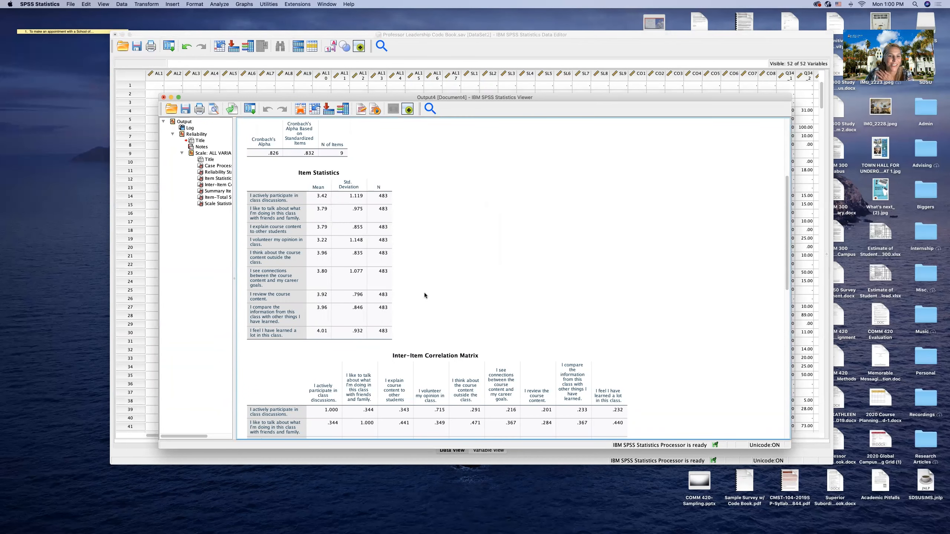
{"action": "left_click", "coordinate": [272, 158]}
{"action": "scroll", "coordinate": [274, 157], "scroll_direction": "up", "scroll_amount": 3}
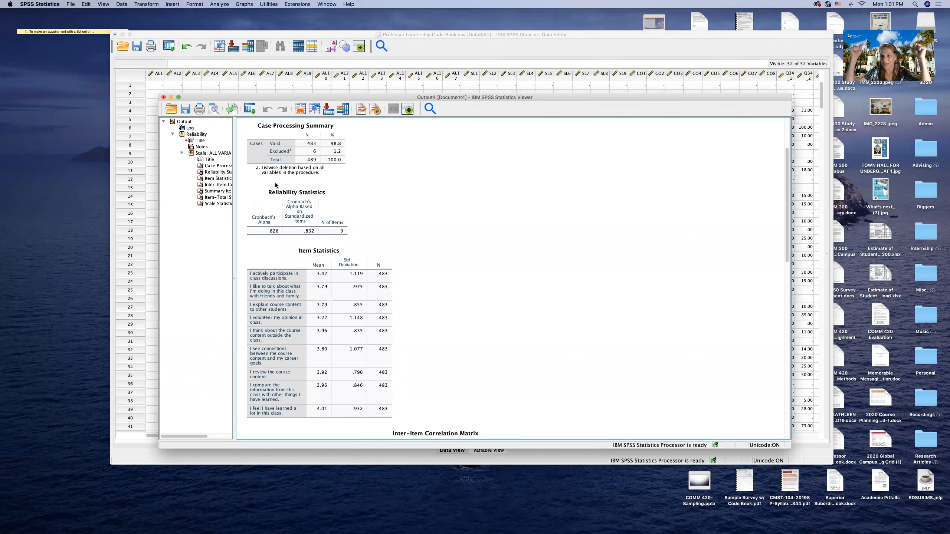
{"action": "left_click", "coordinate": [163, 98]}
{"action": "left_click", "coordinate": [532, 289]}
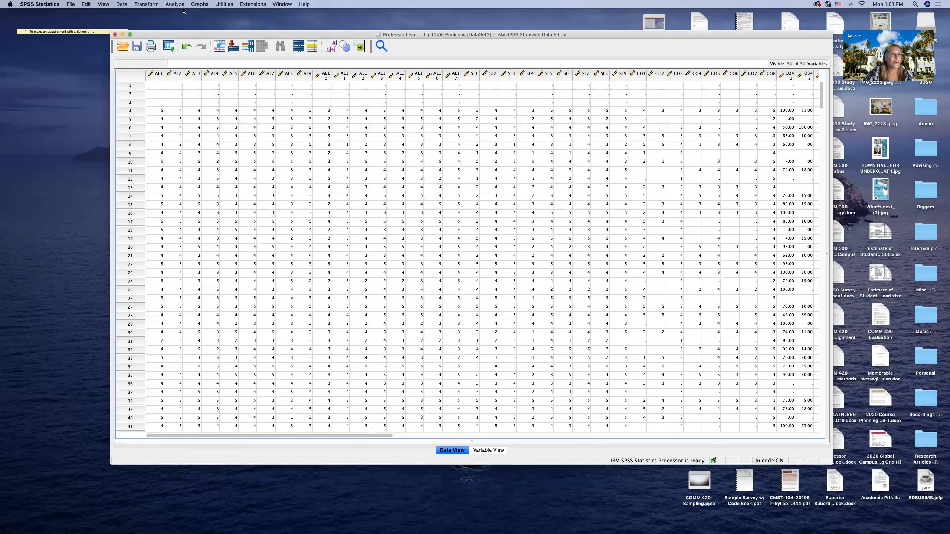
Reopen the Reliability Analysis and remove SL1 through SL9 from its items.
{"action": "left_click", "coordinate": [175, 4]}
{"action": "mouse_move", "coordinate": [196, 114]}
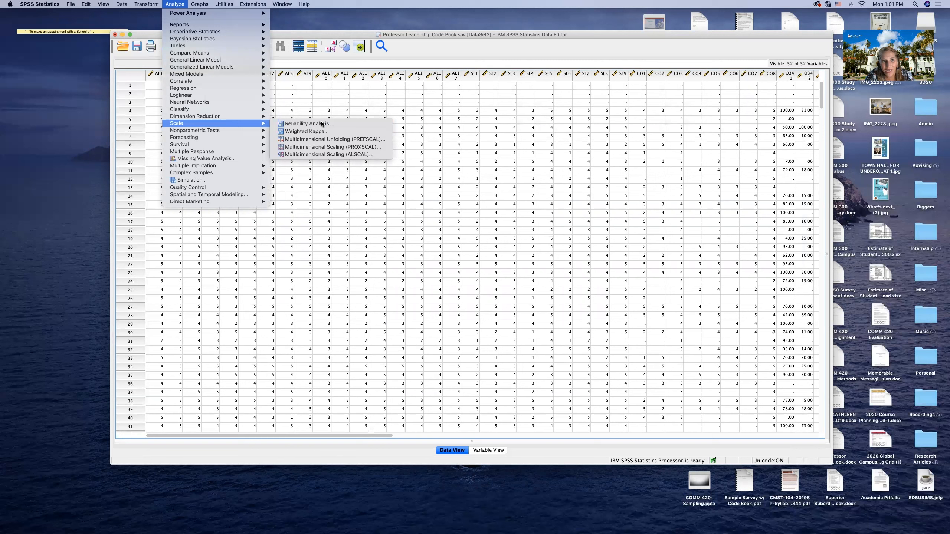
{"action": "left_click", "coordinate": [312, 124]}
{"action": "left_click", "coordinate": [419, 174]}
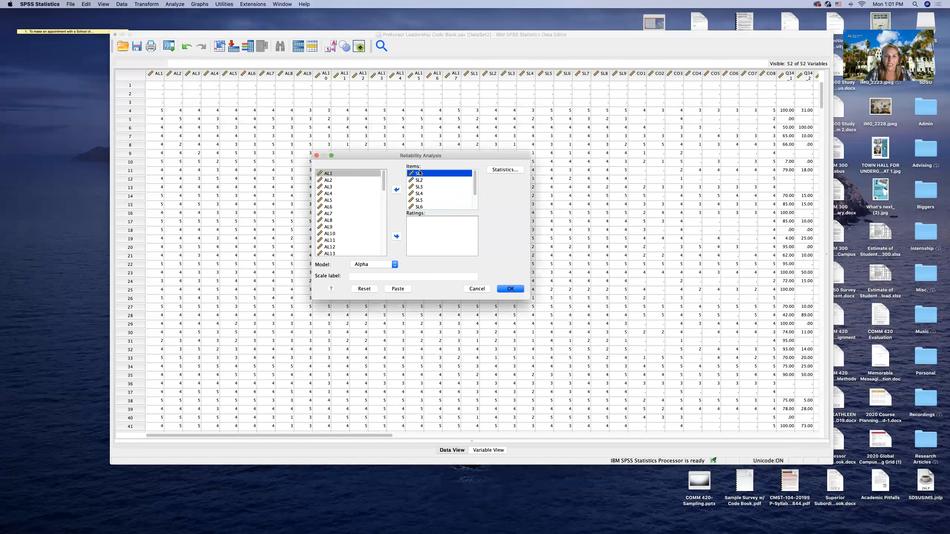
{"action": "left_click", "coordinate": [419, 180], "text": "shift"}
{"action": "left_click", "coordinate": [420, 193], "text": "shift"}
{"action": "left_click", "coordinate": [420, 200], "text": "shift"}
{"action": "left_click", "coordinate": [420, 207], "text": "shift"}
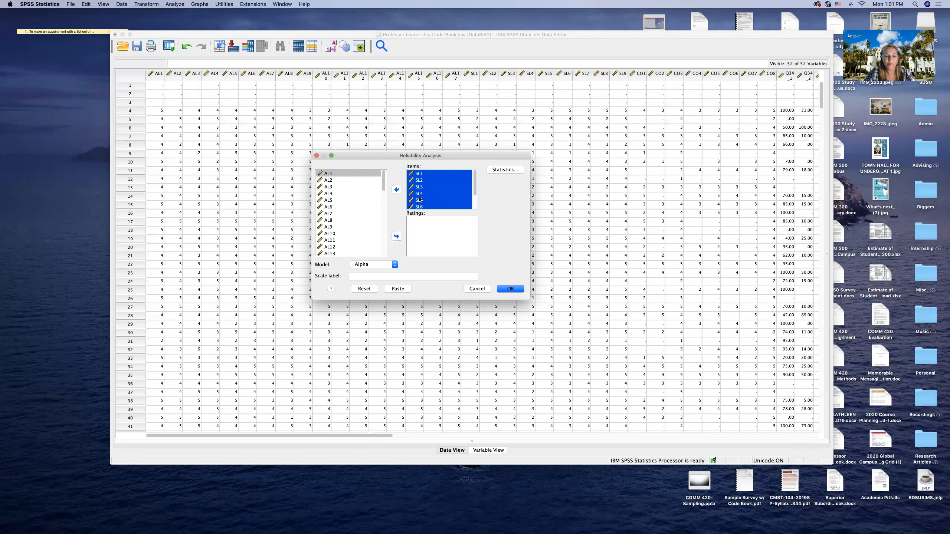
{"action": "left_click", "coordinate": [396, 190]}
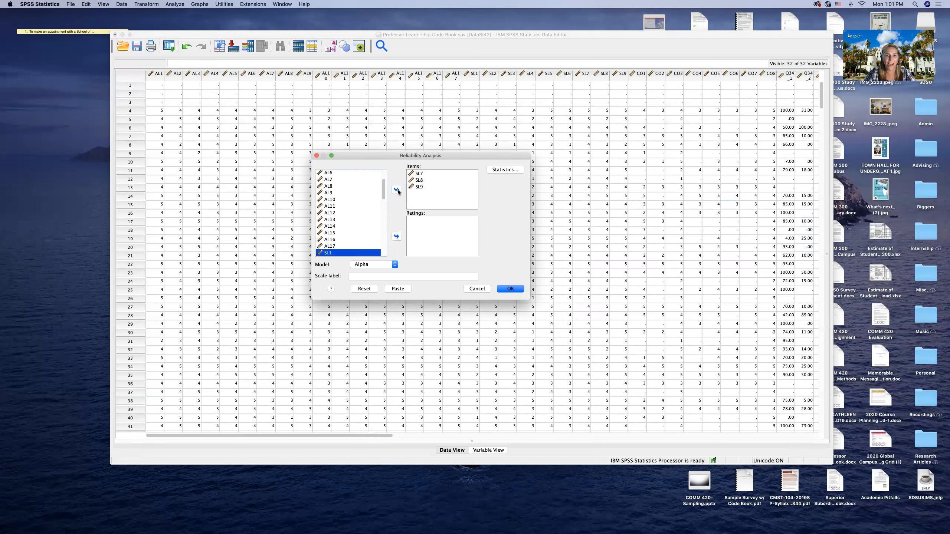
{"action": "left_click", "coordinate": [420, 173]}
{"action": "left_click", "coordinate": [419, 180], "text": "shift"}
{"action": "left_click", "coordinate": [422, 188], "text": "shift"}
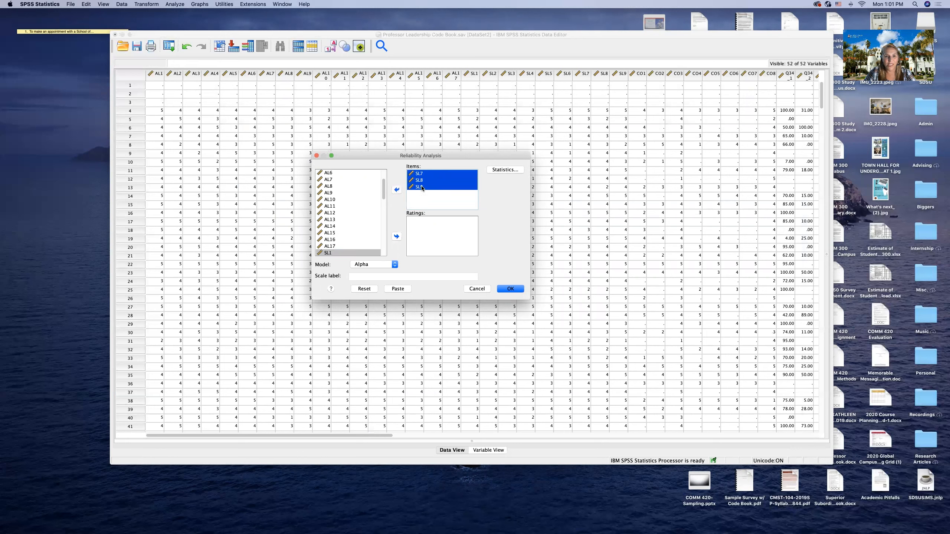
{"action": "left_click", "coordinate": [397, 189]}
Add CO1 through CO8 as the items of the reliability analysis.
{"action": "scroll", "coordinate": [342, 237], "scroll_direction": "down", "scroll_amount": 3}
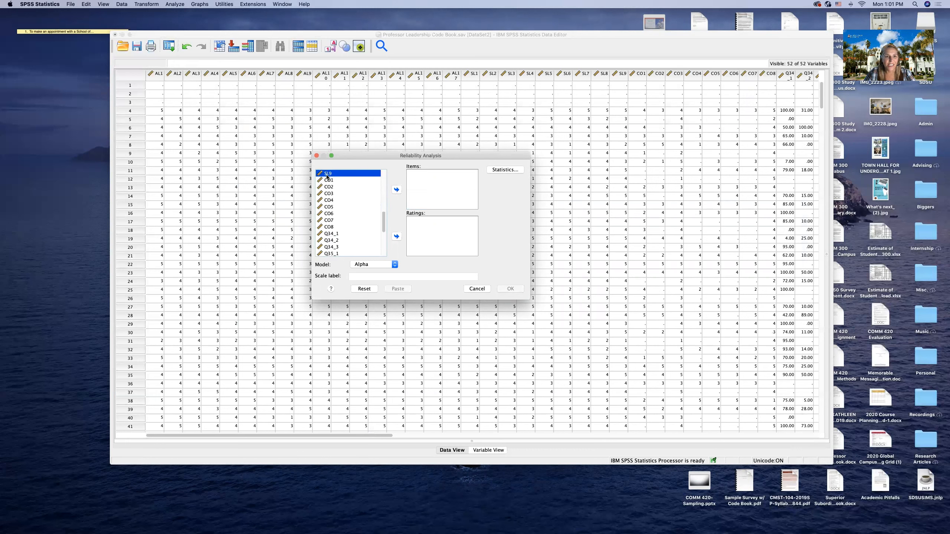
{"action": "left_click_drag", "start_coordinate": [329, 180], "coordinate": [333, 229]}
{"action": "left_click", "coordinate": [396, 190]}
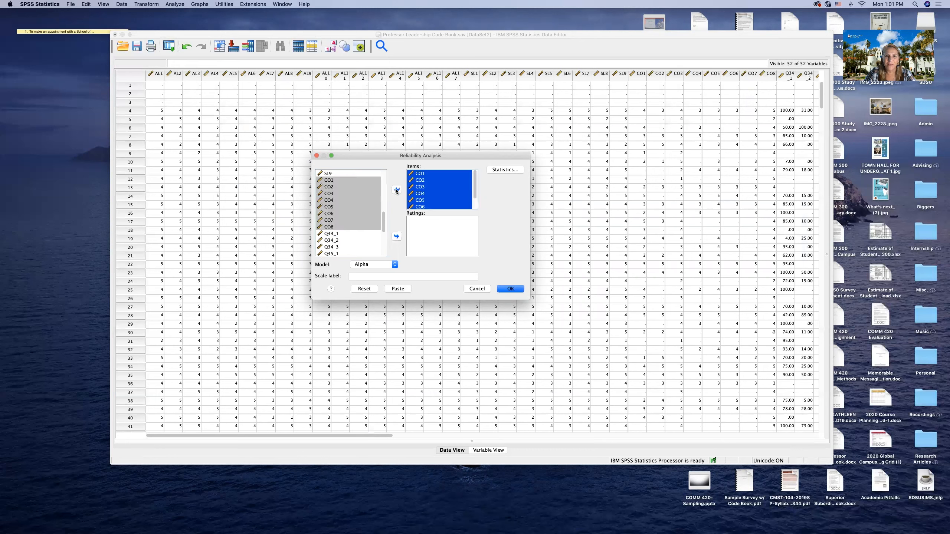
Run the reliability analysis on the CO items and close its output without saving.
{"action": "left_click", "coordinate": [511, 287]}
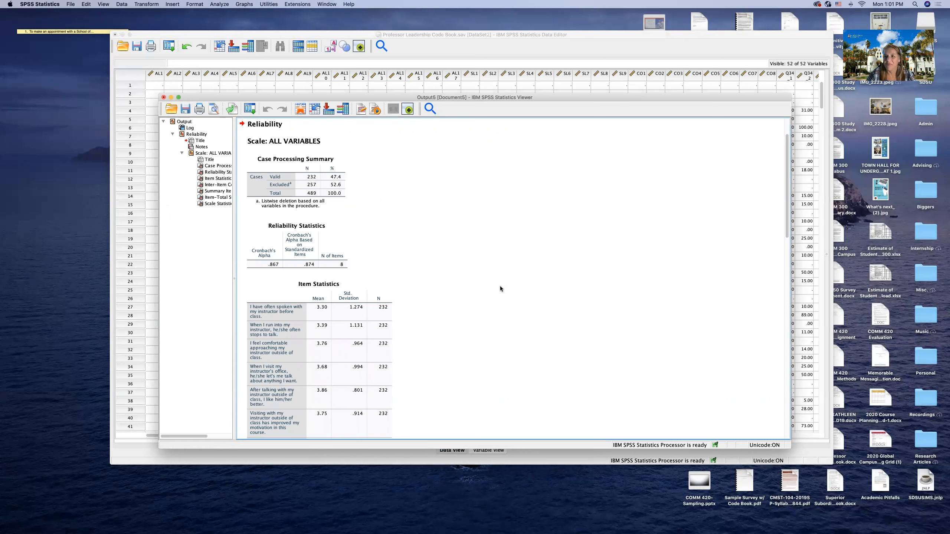
{"action": "left_click", "coordinate": [164, 98]}
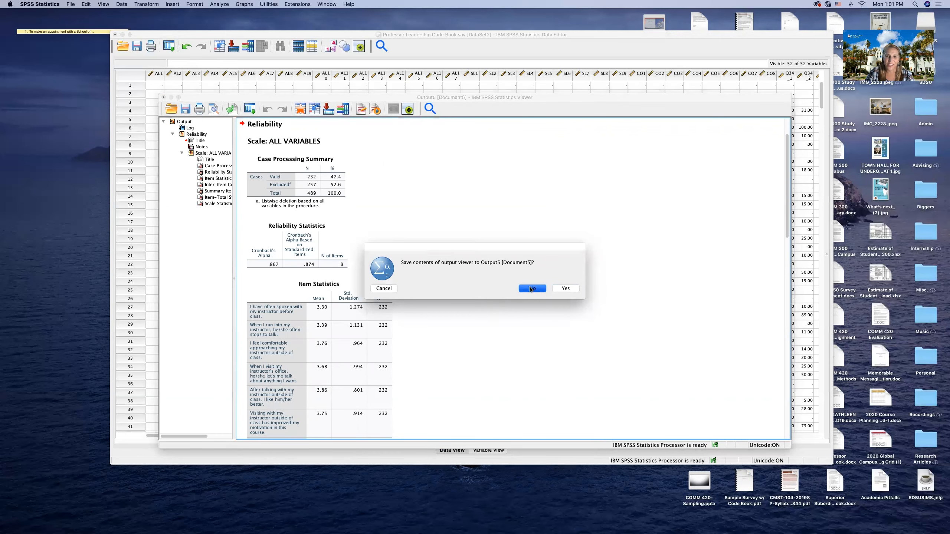
{"action": "left_click", "coordinate": [530, 287]}
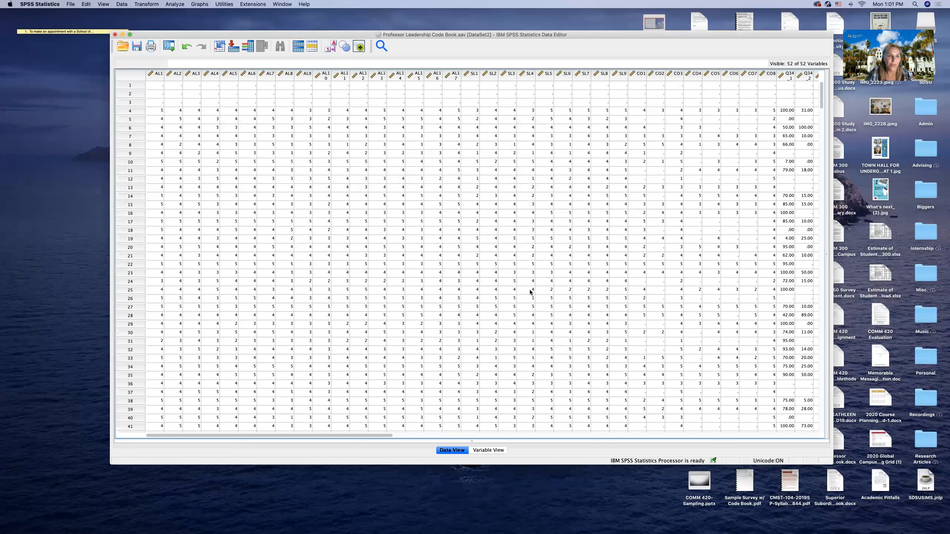
{"action": "scroll", "coordinate": [531, 292], "scroll_direction": "right", "scroll_amount": 15}
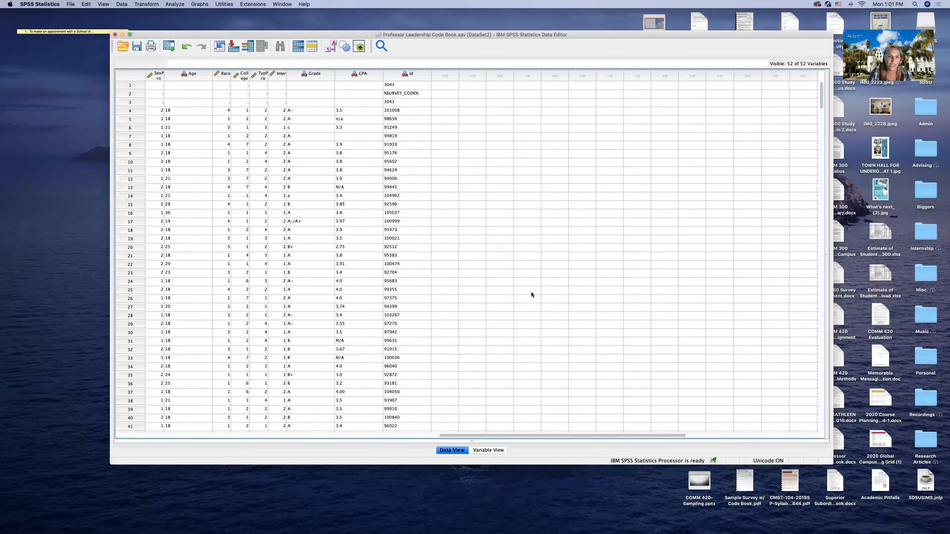
{"action": "scroll", "coordinate": [532, 294], "scroll_direction": "down", "scroll_amount": 2}
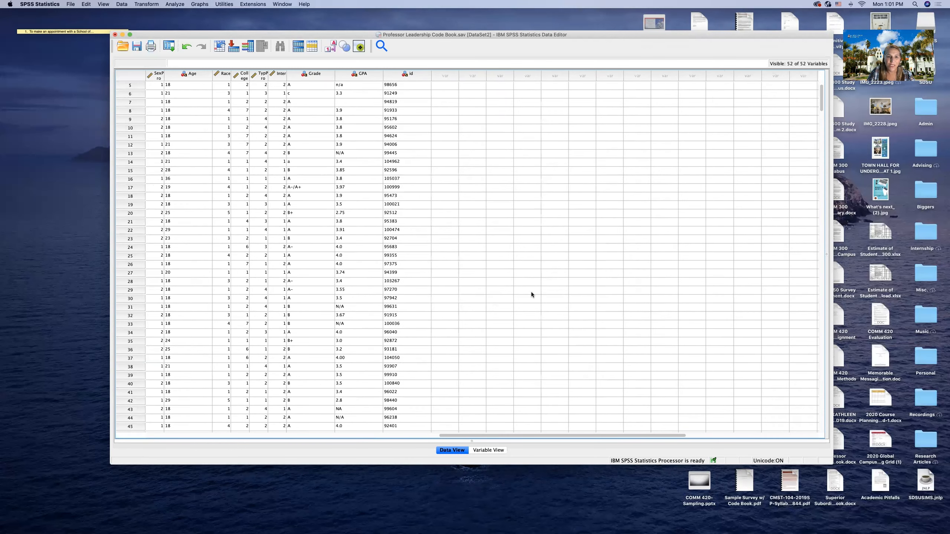
{"action": "scroll", "coordinate": [531, 294], "scroll_direction": "left", "scroll_amount": 15}
{"action": "scroll", "coordinate": [531, 295], "scroll_direction": "up", "scroll_amount": 2}
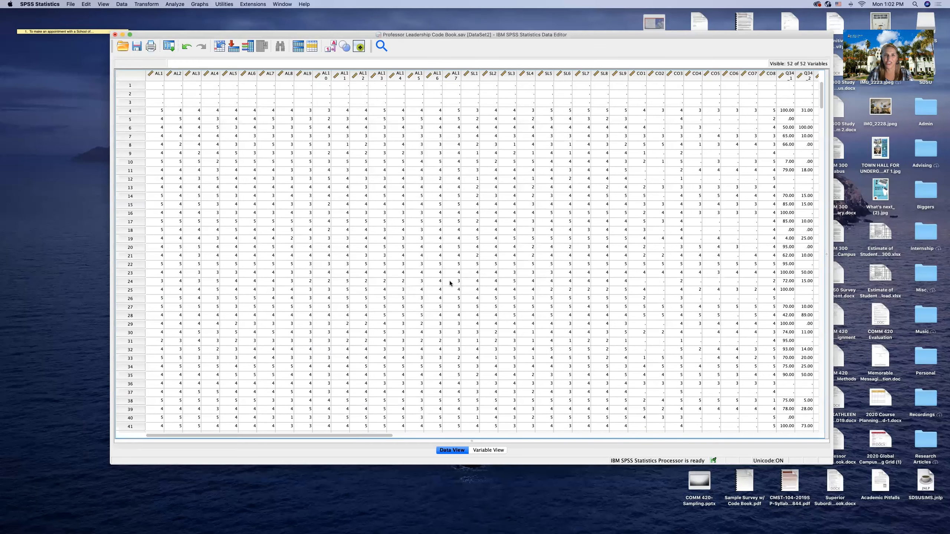
{"action": "scroll", "coordinate": [429, 179], "scroll_direction": "right", "scroll_amount": 15}
{"action": "scroll", "coordinate": [429, 179], "scroll_direction": "left", "scroll_amount": 15}
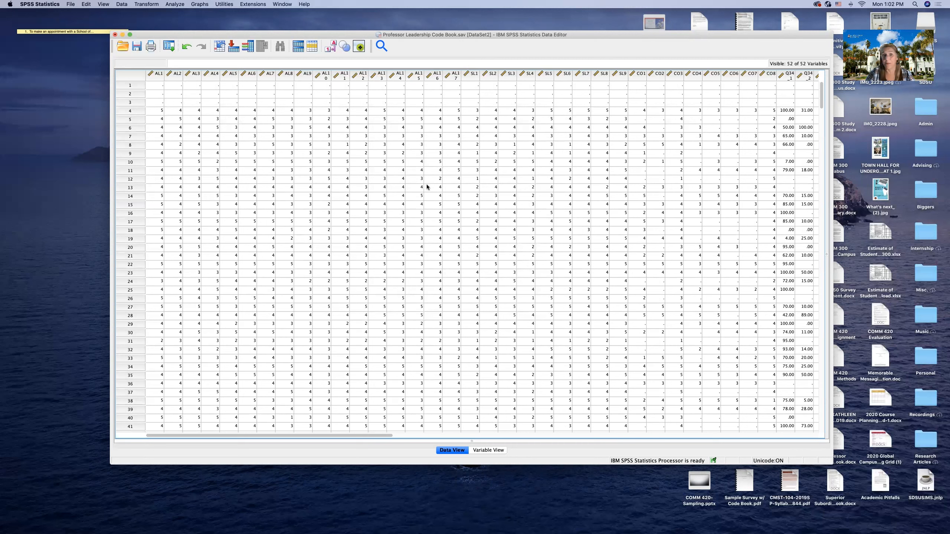
Start Compute Variable, display the source variables by name, and name the target variable ALSUM.
{"action": "left_click", "coordinate": [151, 4]}
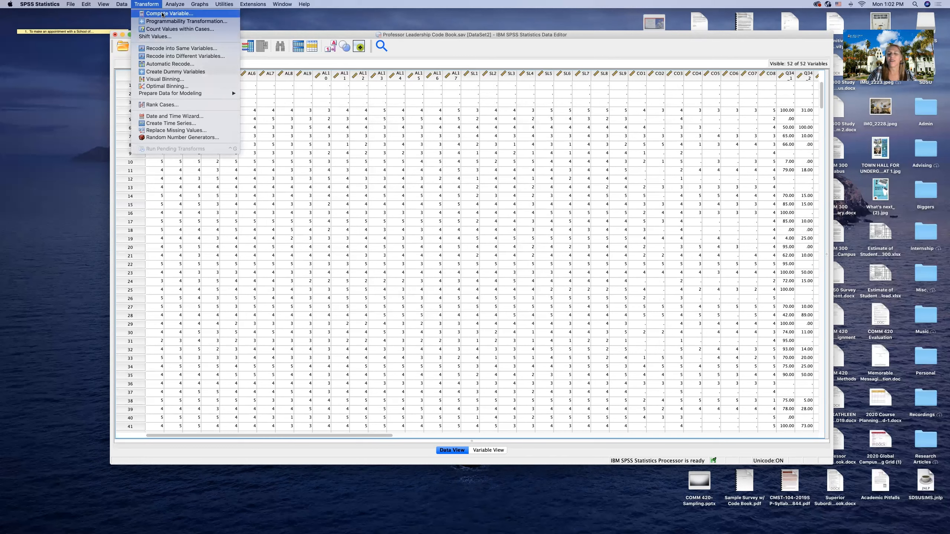
{"action": "left_click", "coordinate": [163, 14]}
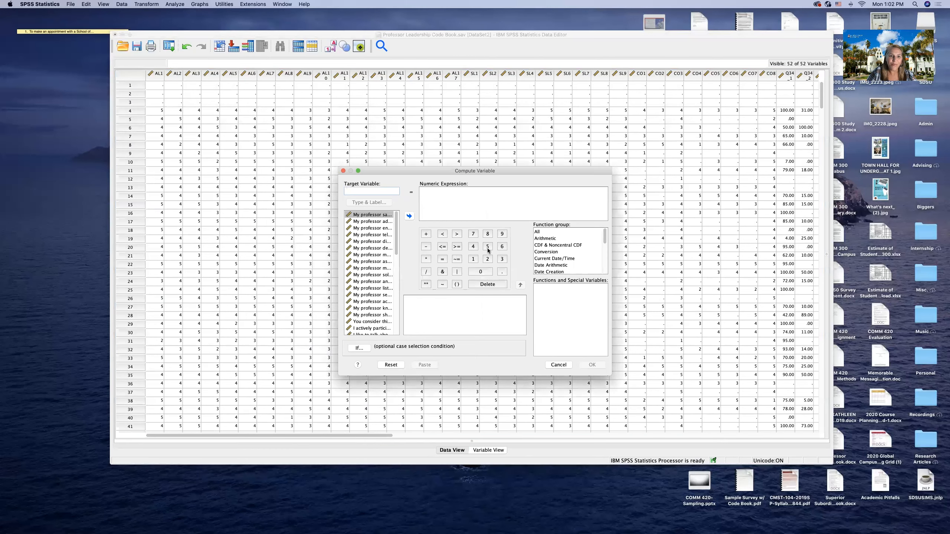
{"action": "right_click", "coordinate": [386, 223]}
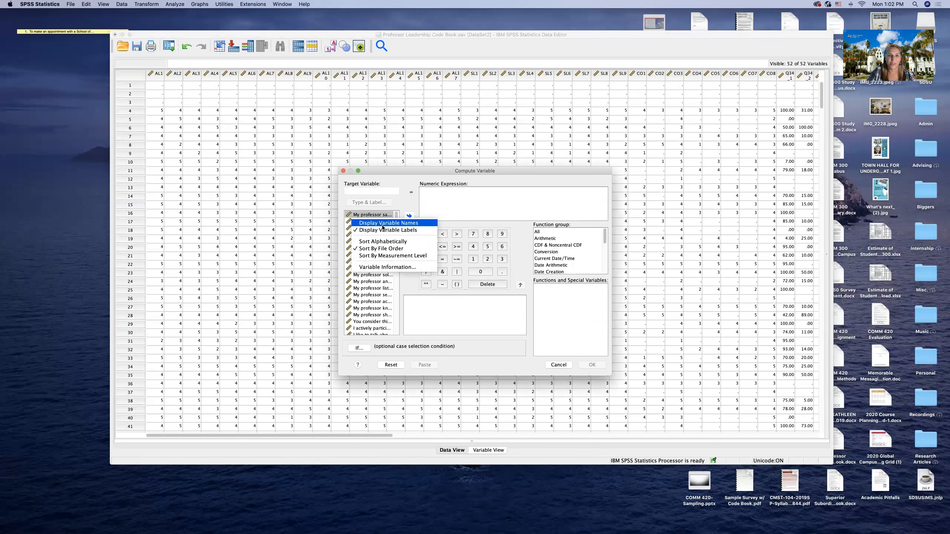
{"action": "left_click", "coordinate": [386, 223]}
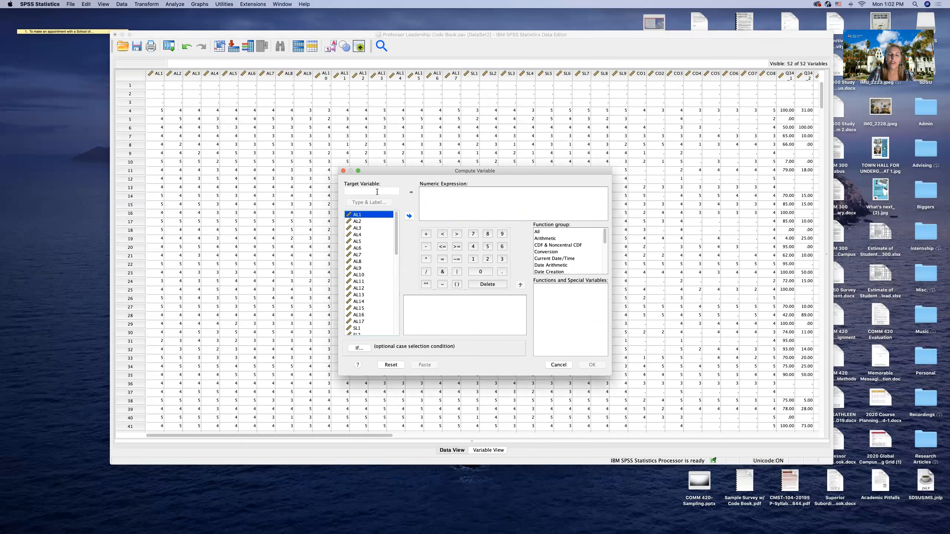
{"action": "left_click", "coordinate": [377, 192]}
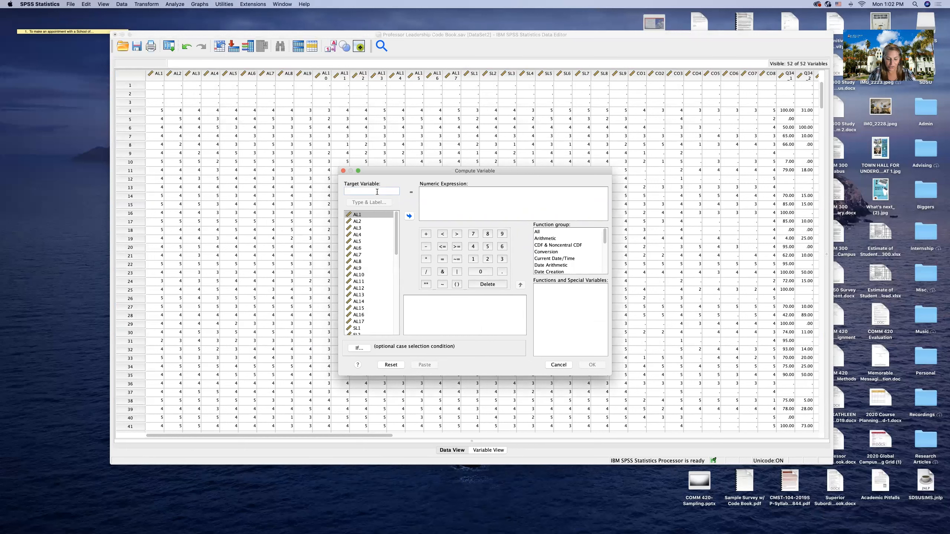
{"action": "type", "text": "AL"}
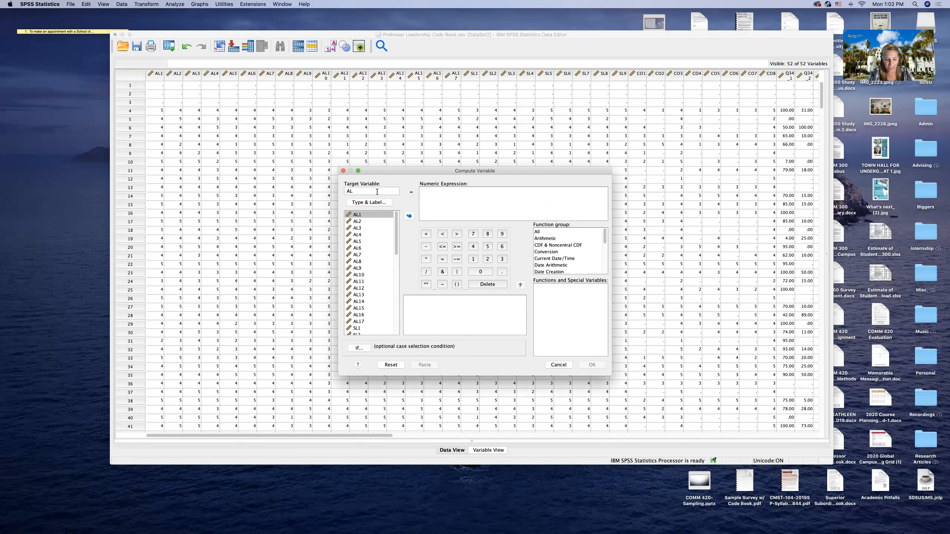
{"action": "type", "text": "SUM"}
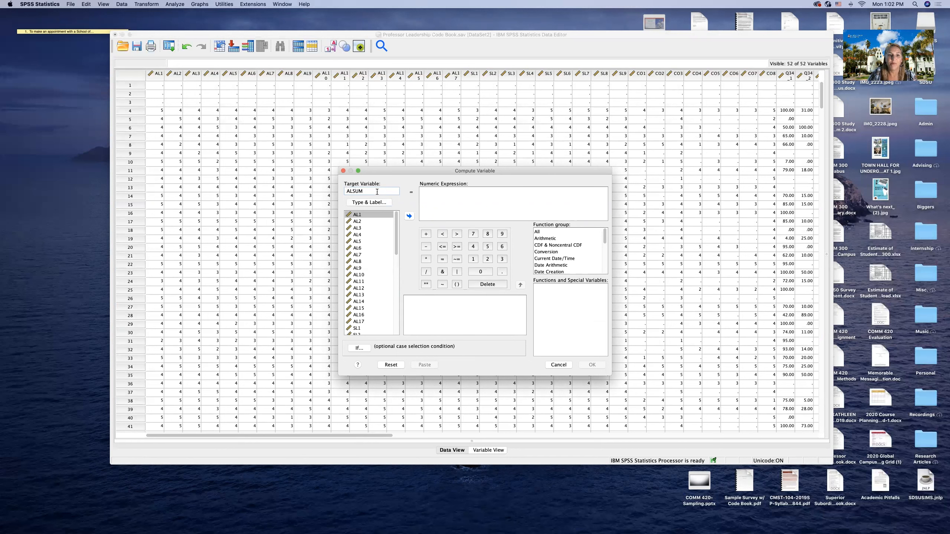
Begin the numeric expression for ALSUM with parentheses enclosing AL1 + AL2 +.
{"action": "left_click", "coordinate": [457, 284]}
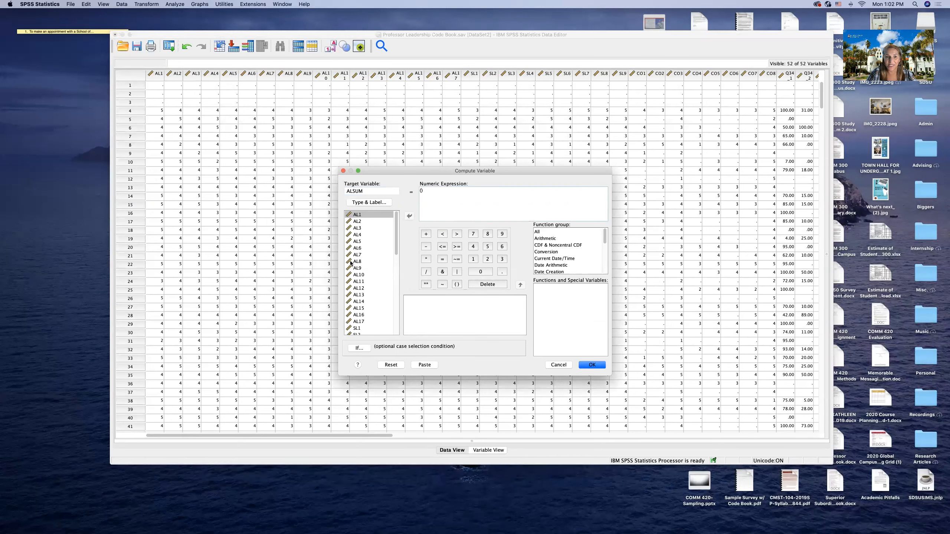
{"action": "left_click", "coordinate": [375, 215]}
{"action": "left_click", "coordinate": [407, 216]}
{"action": "left_click", "coordinate": [426, 234]}
{"action": "left_click", "coordinate": [358, 221]}
{"action": "left_click", "coordinate": [410, 216]}
{"action": "left_click", "coordinate": [425, 234]}
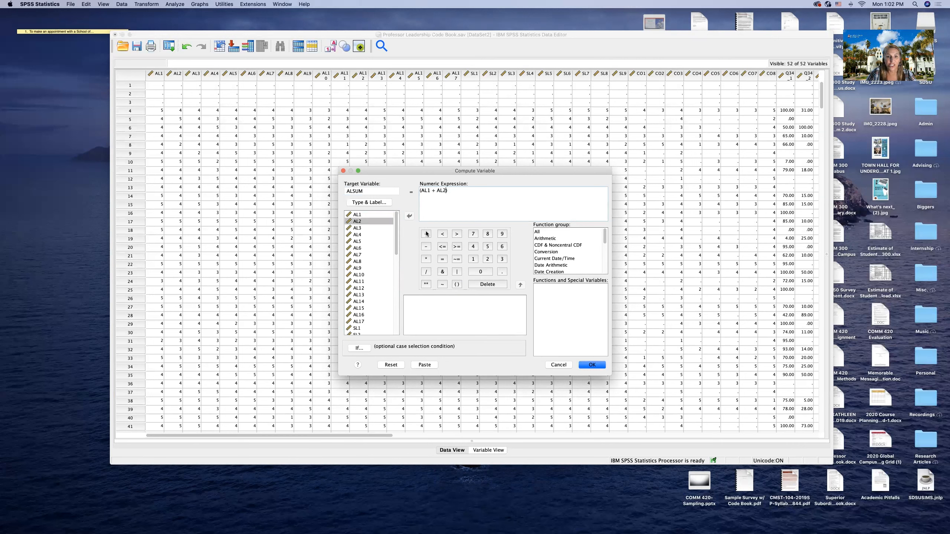
Append AL3 and AL4 to the sum inside the parentheses, each followed by a plus sign.
{"action": "left_click", "coordinate": [358, 228]}
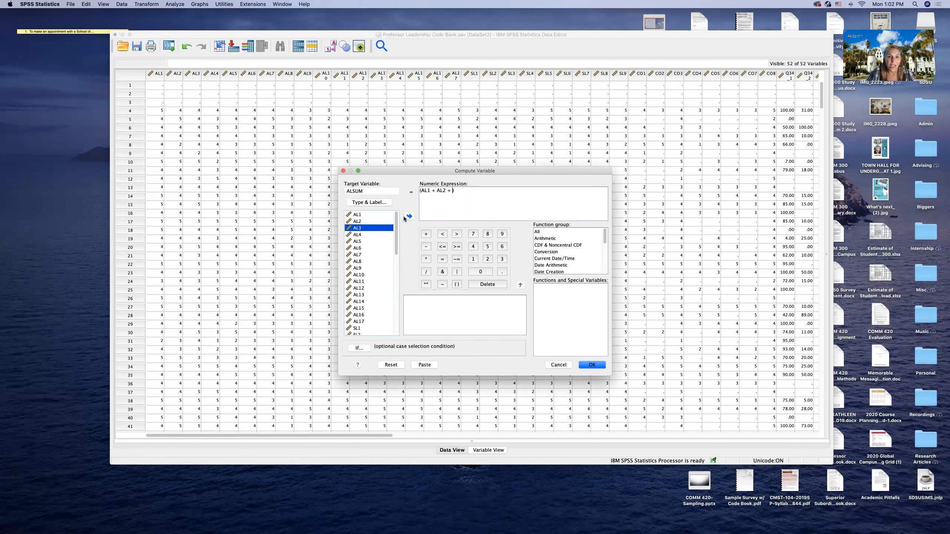
{"action": "left_click", "coordinate": [410, 216]}
{"action": "left_click", "coordinate": [426, 234]}
{"action": "left_click", "coordinate": [357, 234]}
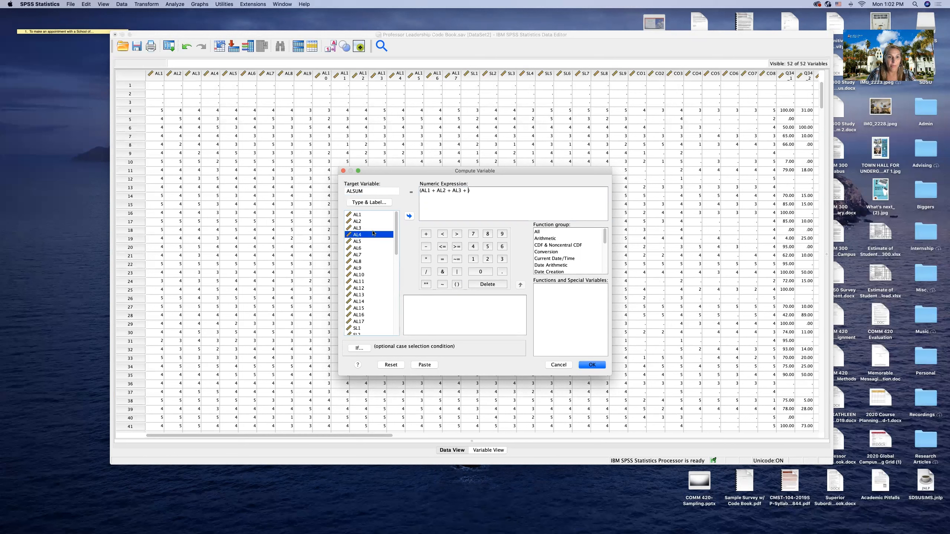
{"action": "left_click", "coordinate": [410, 215]}
{"action": "left_click", "coordinate": [425, 234]}
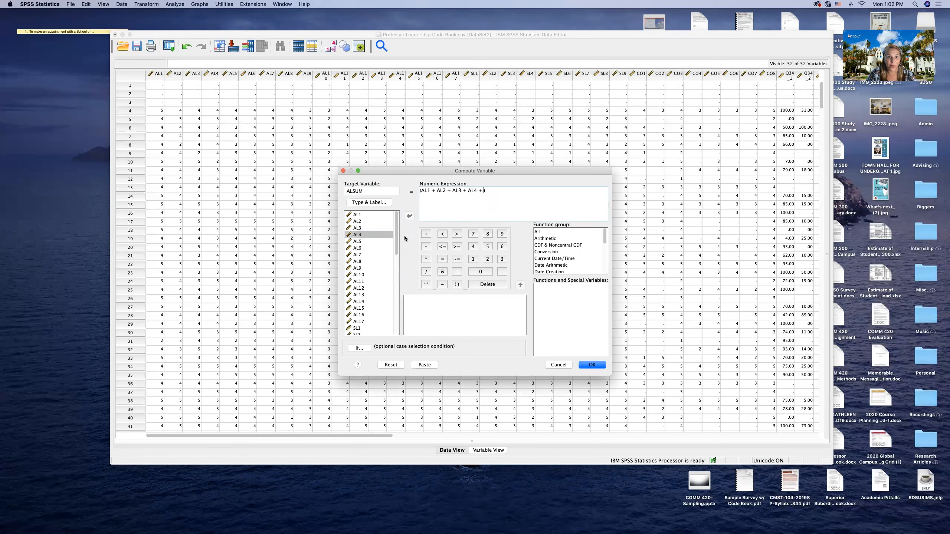
{"action": "left_click", "coordinate": [357, 241]}
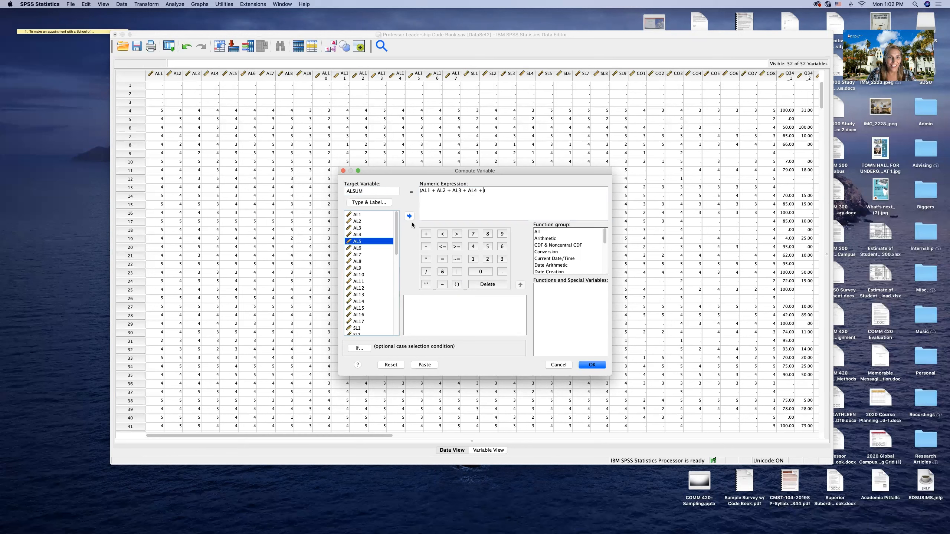
{"action": "left_click", "coordinate": [427, 234]}
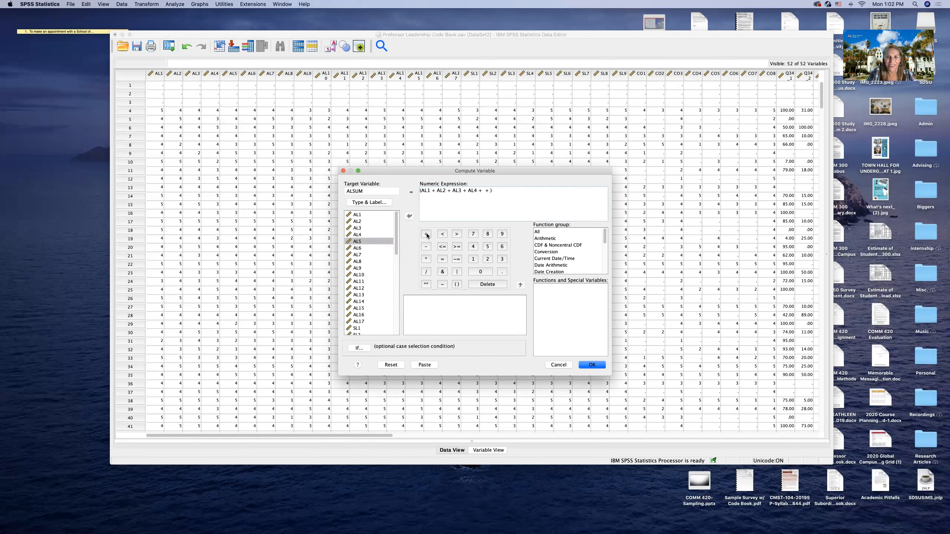
{"action": "key", "text": "BackSpace"}
{"action": "key", "text": "BackSpace"}
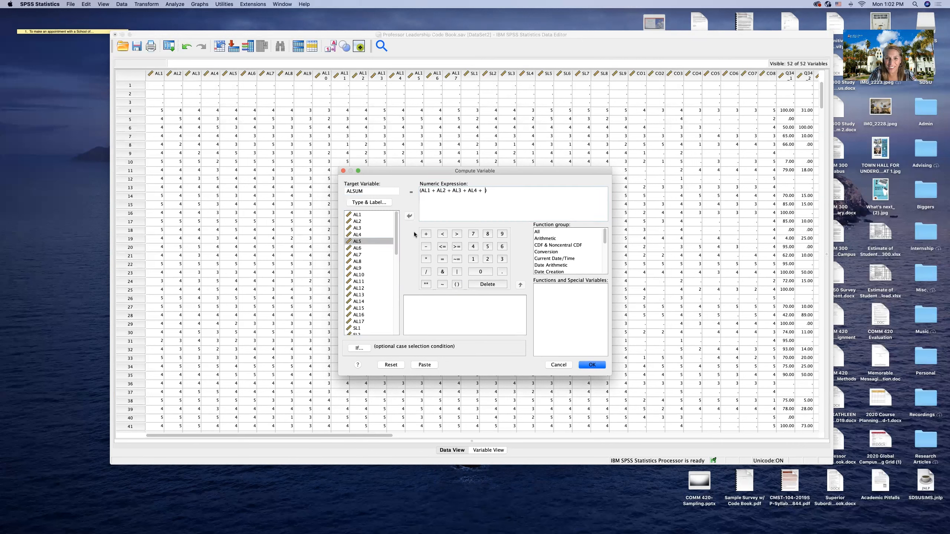
Append AL5 and AL6 to the ALSUM expression inside the parentheses, each followed by a plus sign.
{"action": "left_click", "coordinate": [374, 241]}
{"action": "left_click", "coordinate": [409, 216]}
{"action": "left_click", "coordinate": [426, 234]}
{"action": "left_click", "coordinate": [369, 248]}
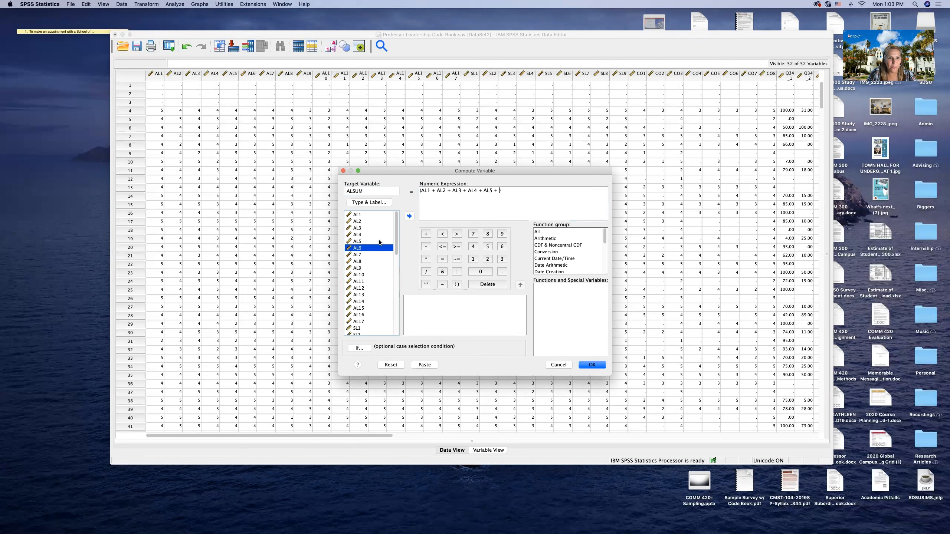
{"action": "left_click", "coordinate": [410, 216]}
{"action": "left_click", "coordinate": [426, 234]}
Append AL7 and AL8 to the ALSUM expression inside the parentheses, each followed by a plus sign.
{"action": "left_click", "coordinate": [370, 255]}
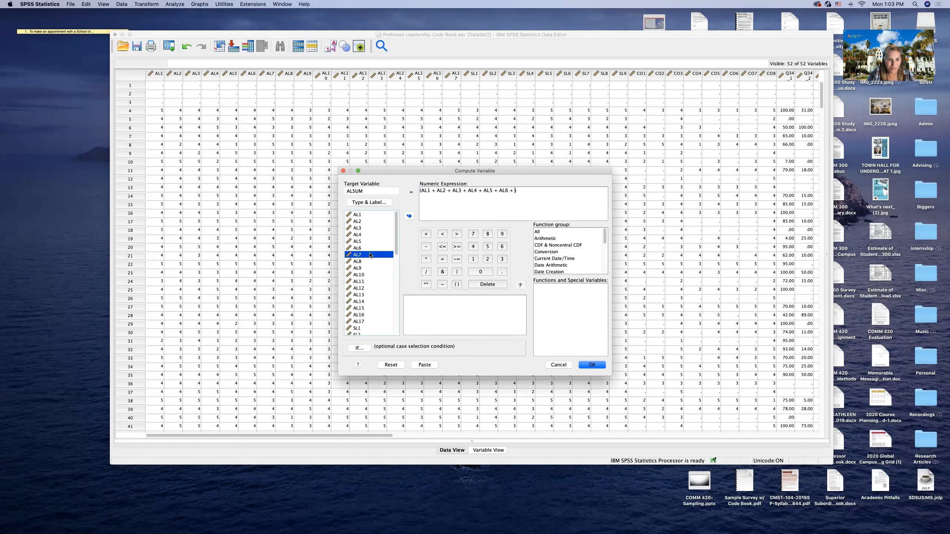
{"action": "left_click", "coordinate": [409, 216]}
{"action": "left_click", "coordinate": [426, 233]}
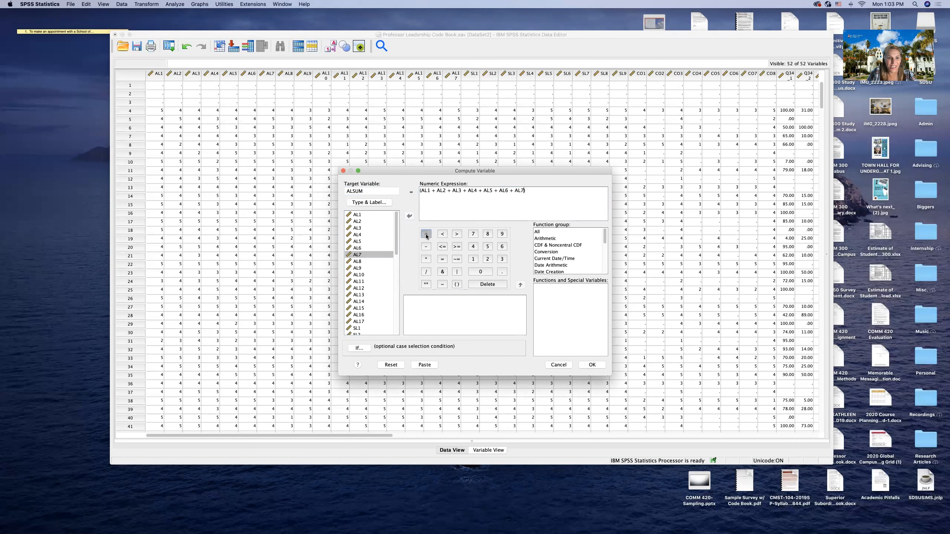
{"action": "left_click", "coordinate": [368, 261]}
{"action": "left_click", "coordinate": [410, 216]}
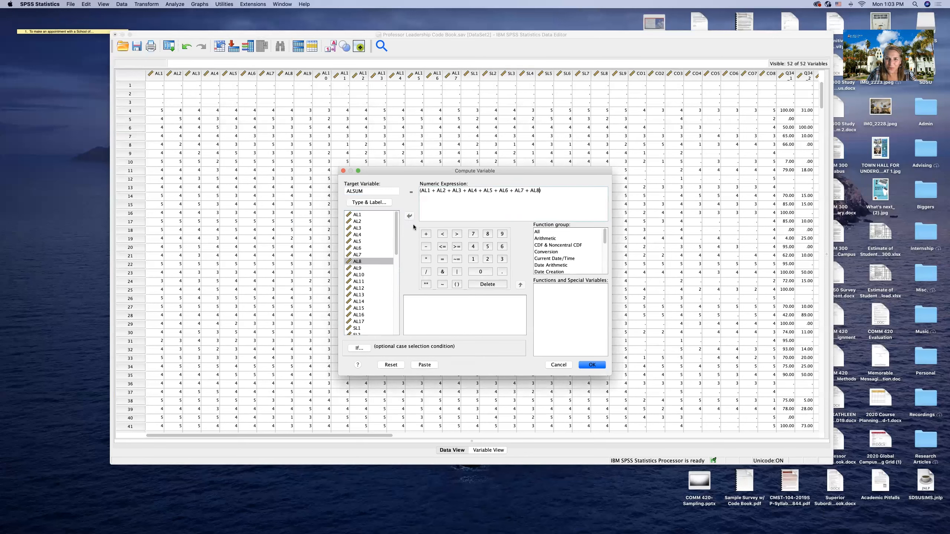
{"action": "left_click", "coordinate": [426, 233]}
Append AL9 and AL10 to the ALSUM expression inside the parentheses, each followed by a plus sign.
{"action": "left_click", "coordinate": [360, 268]}
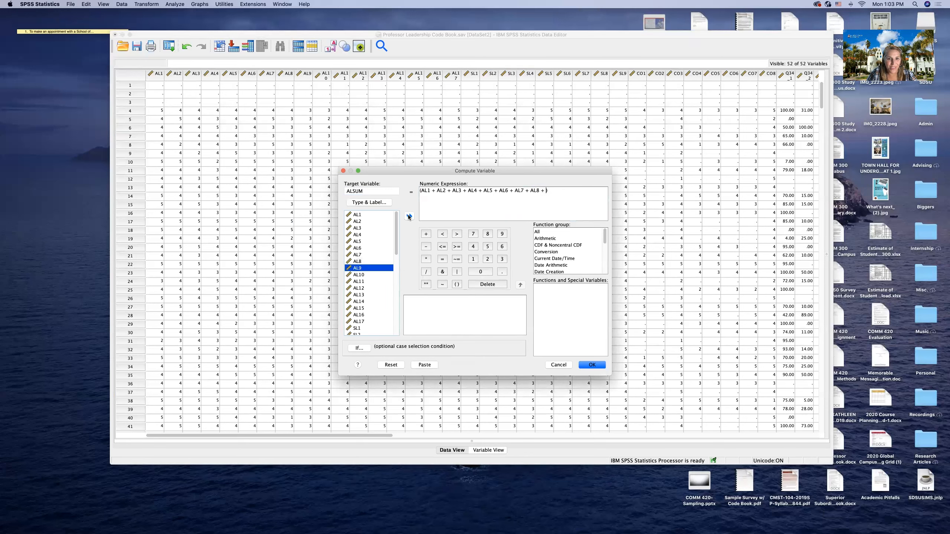
{"action": "left_click", "coordinate": [409, 216]}
{"action": "left_click", "coordinate": [355, 275]}
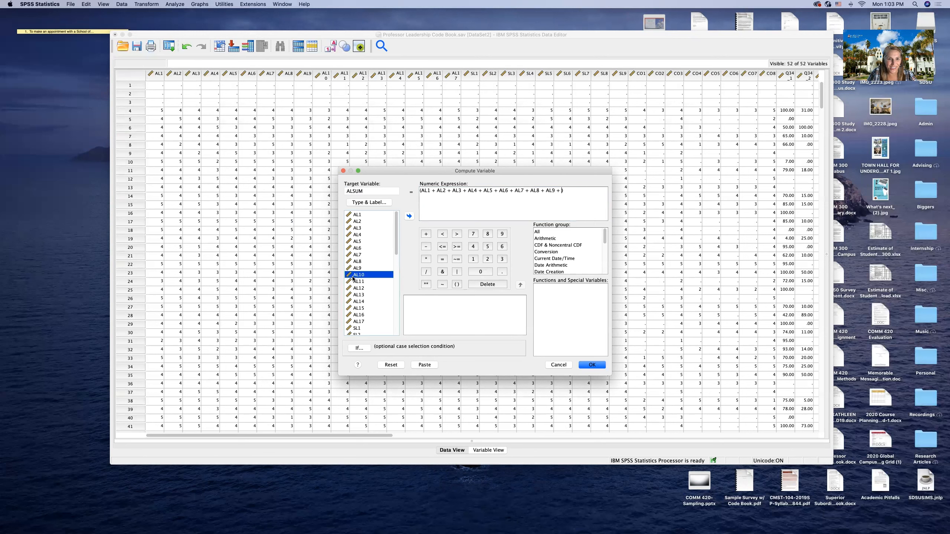
{"action": "left_click", "coordinate": [409, 216]}
{"action": "left_click", "coordinate": [426, 234]}
Append AL11 and AL12 to the ALSUM expression inside the parentheses, each followed by a plus sign.
{"action": "left_click", "coordinate": [358, 281]}
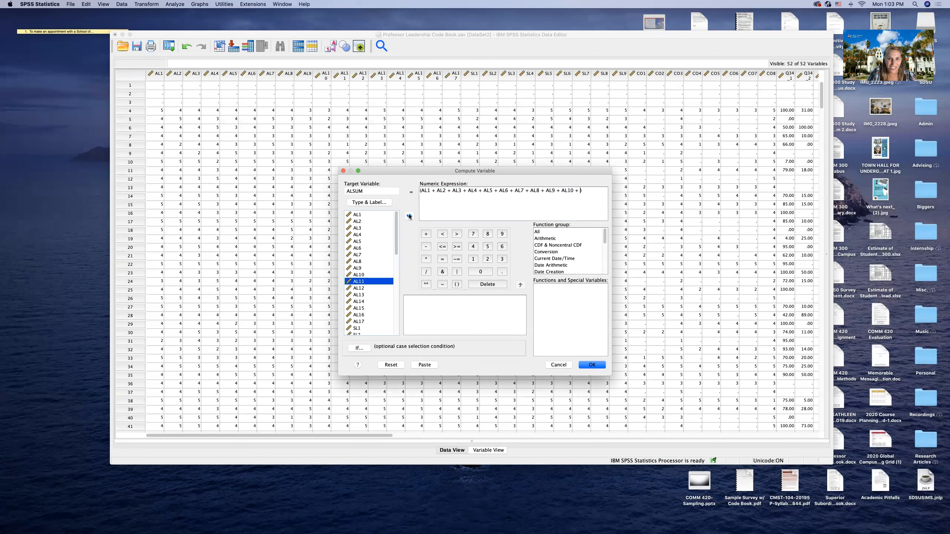
{"action": "left_click", "coordinate": [409, 216]}
{"action": "left_click", "coordinate": [429, 235]}
{"action": "left_click", "coordinate": [358, 287]}
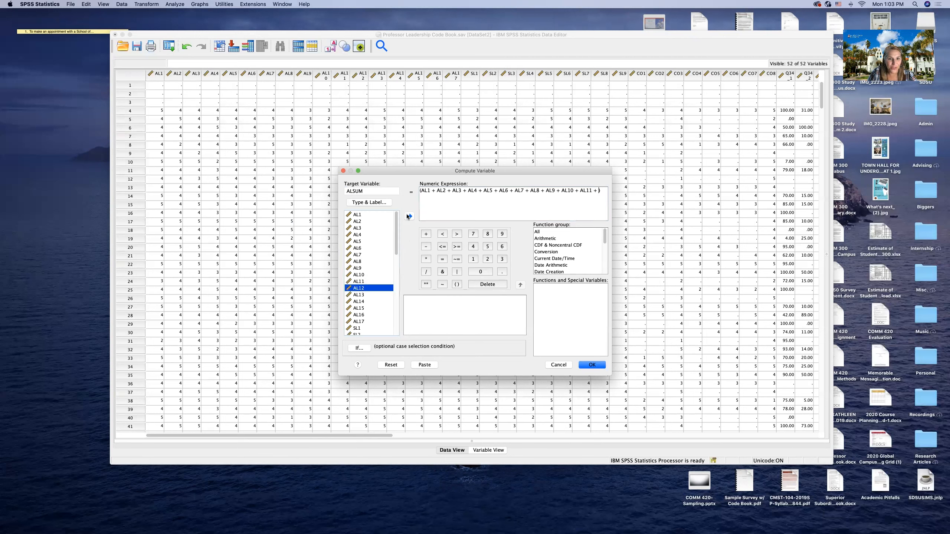
{"action": "left_click", "coordinate": [409, 216]}
{"action": "left_click", "coordinate": [427, 234]}
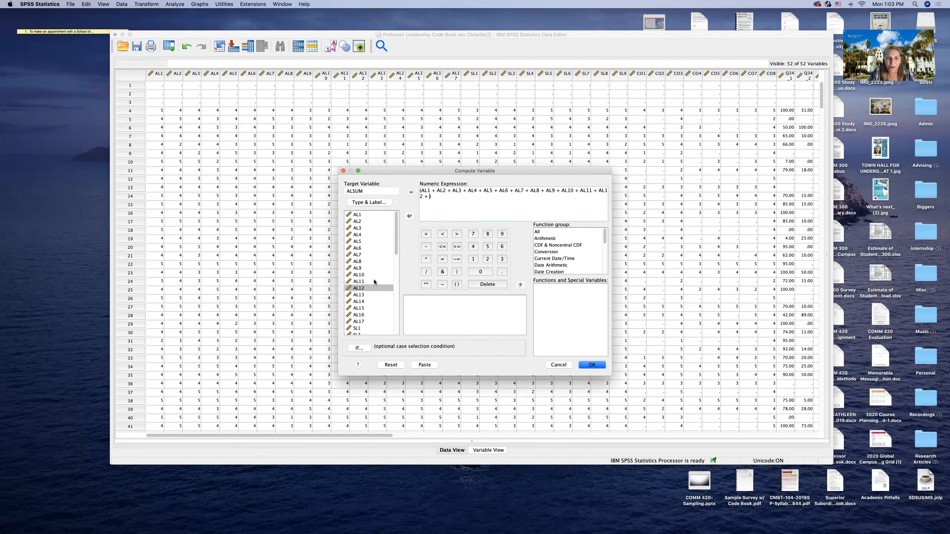
Append AL13 and AL14 to the ALSUM expression inside the parentheses, each followed by a plus sign.
{"action": "left_click", "coordinate": [357, 295]}
{"action": "left_click", "coordinate": [410, 216]}
{"action": "left_click", "coordinate": [426, 234]}
{"action": "left_click", "coordinate": [351, 300]}
{"action": "left_click", "coordinate": [409, 216]}
{"action": "left_click", "coordinate": [426, 234]}
Complete the sum inside the parentheses with AL15 + AL16 + AL17.
{"action": "left_click", "coordinate": [357, 308]}
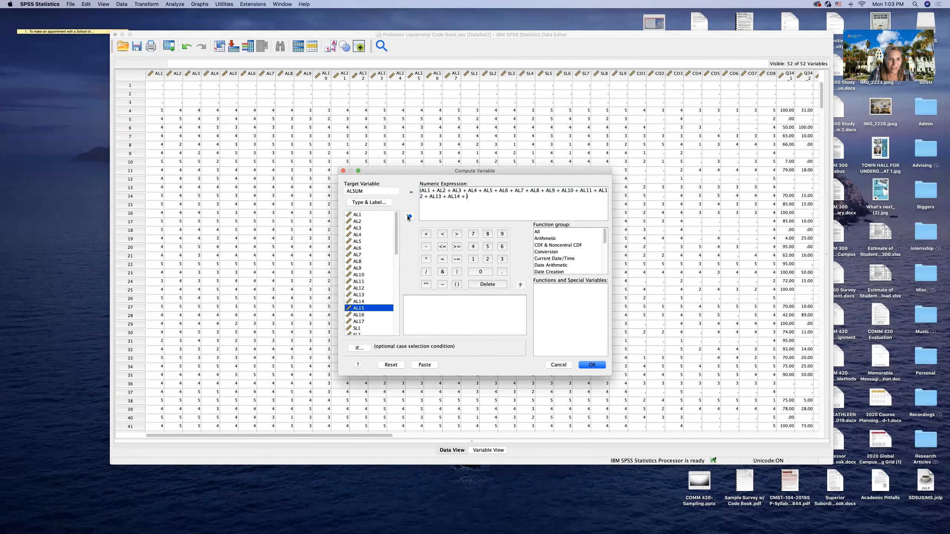
{"action": "left_click", "coordinate": [410, 216]}
{"action": "left_click", "coordinate": [425, 234]}
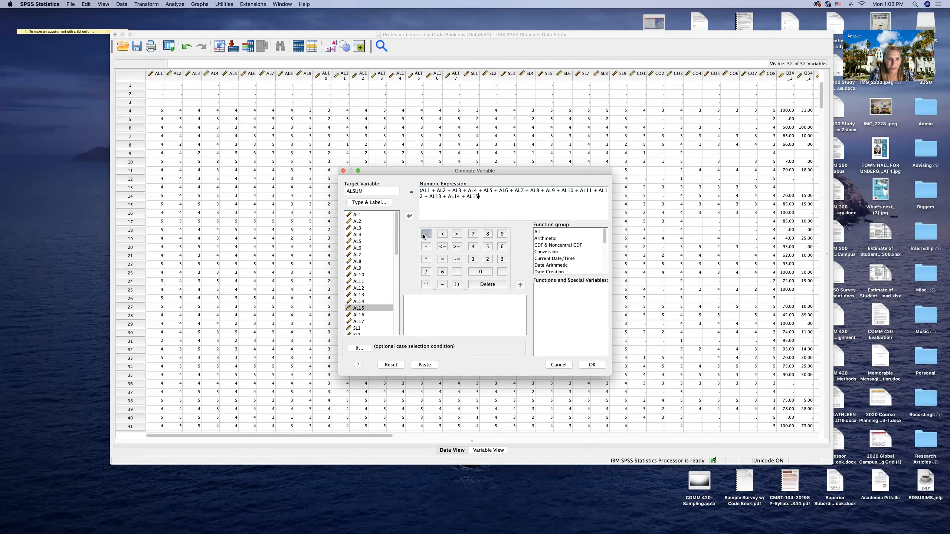
{"action": "left_click", "coordinate": [358, 315]}
{"action": "left_click", "coordinate": [409, 216]}
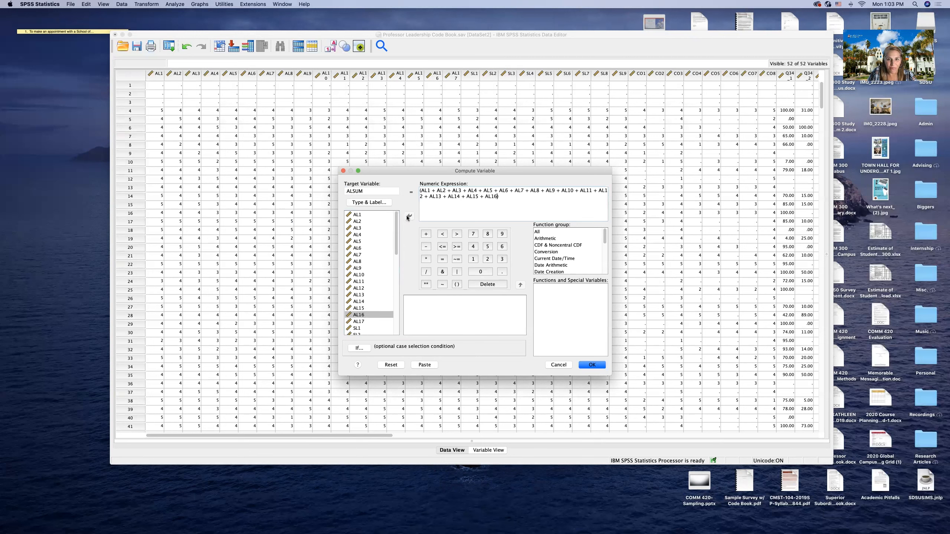
{"action": "left_click", "coordinate": [425, 234]}
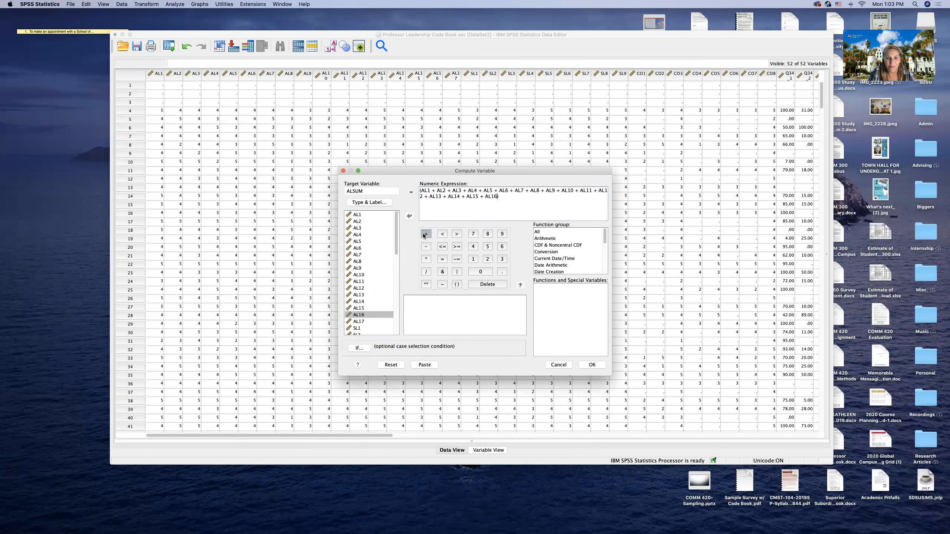
{"action": "left_click", "coordinate": [359, 321]}
{"action": "left_click", "coordinate": [410, 215]}
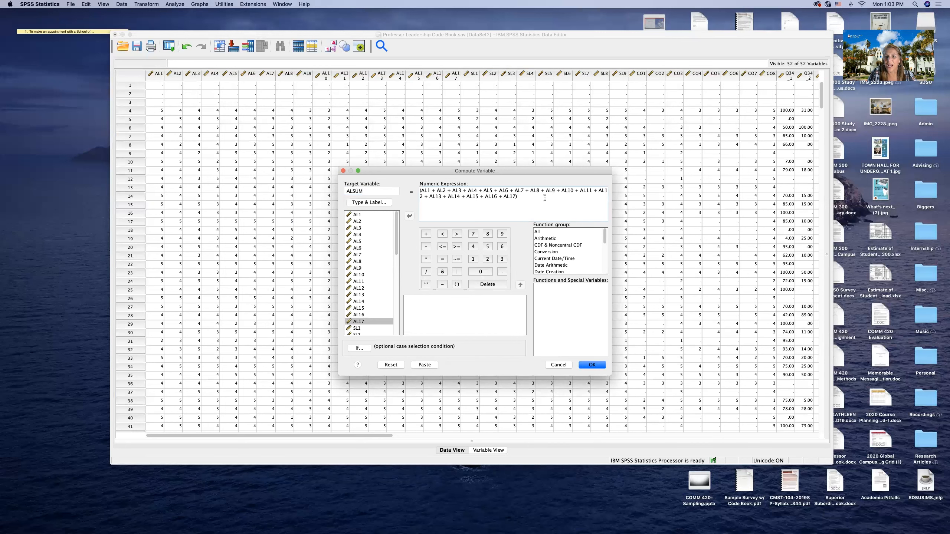
Divide the parenthesized sum of AL items by 17 and compute the ALSUM variable.
{"action": "left_click", "coordinate": [426, 272]}
{"action": "left_click", "coordinate": [474, 259]}
{"action": "left_click", "coordinate": [472, 233]}
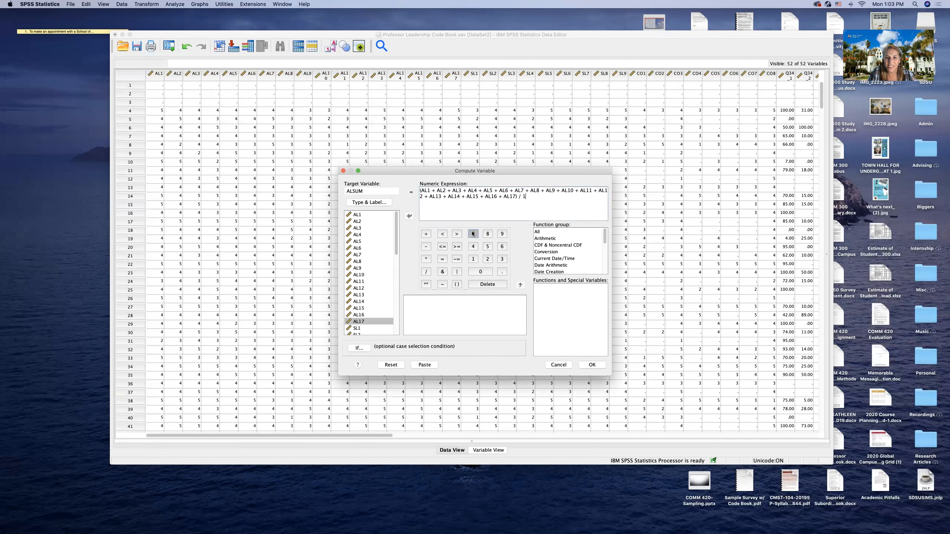
{"action": "left_click", "coordinate": [590, 365]}
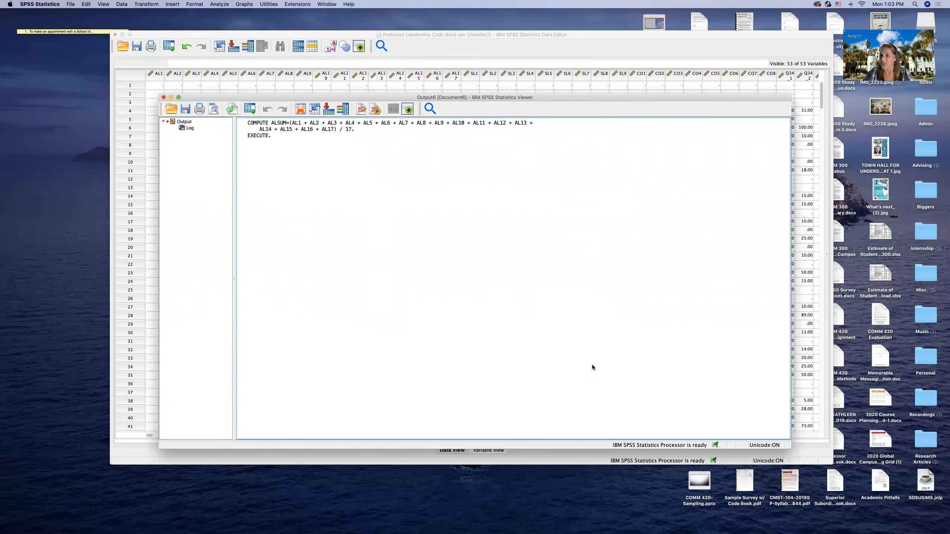
Close the compute output without saving it and locate the new ALSUM column in the data.
{"action": "left_click", "coordinate": [163, 98]}
{"action": "left_click", "coordinate": [532, 288]}
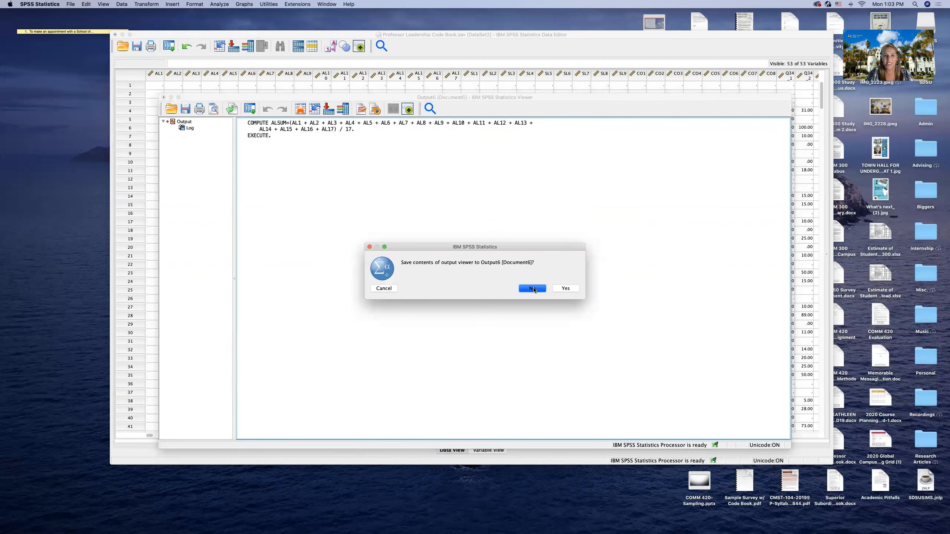
{"action": "scroll", "coordinate": [542, 287], "scroll_direction": "right", "scroll_amount": 3}
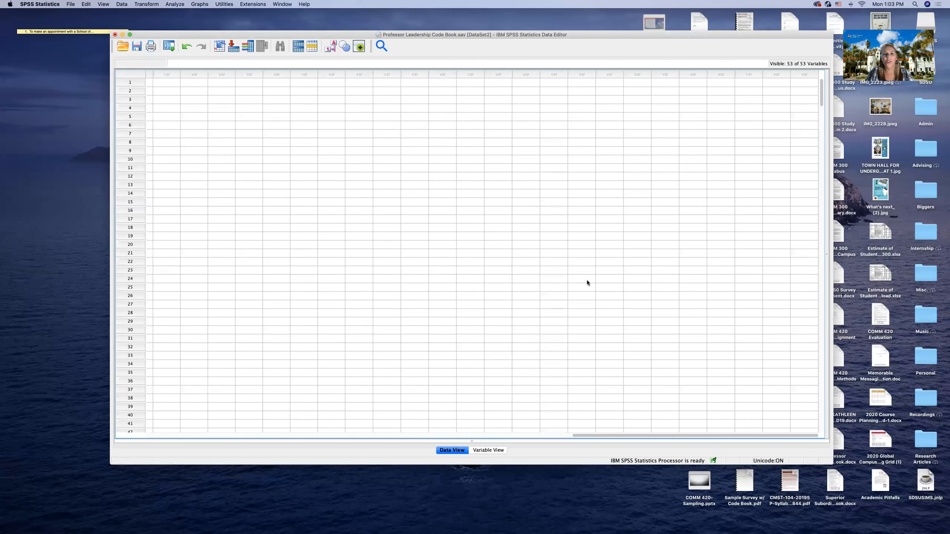
{"action": "scroll", "coordinate": [564, 284], "scroll_direction": "left", "scroll_amount": 10}
{"action": "scroll", "coordinate": [564, 284], "scroll_direction": "right", "scroll_amount": 3}
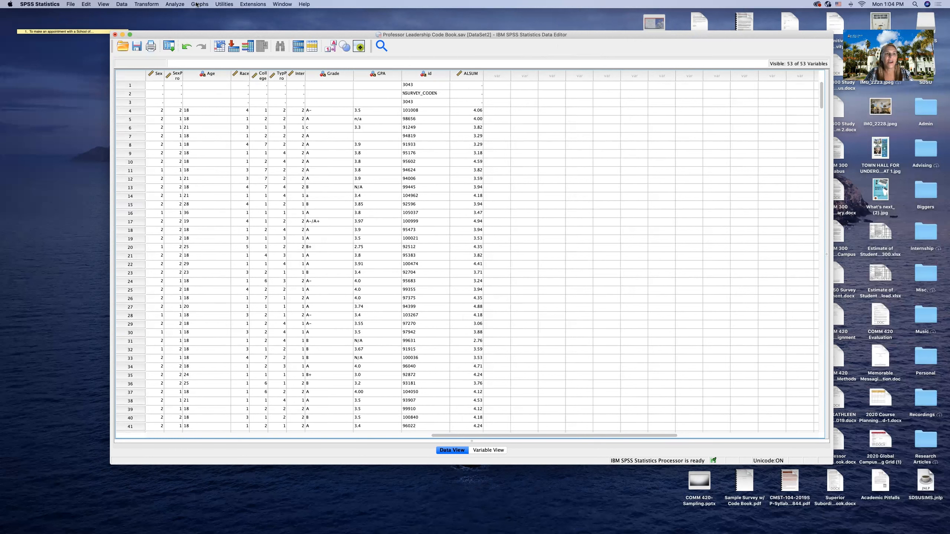
Start a Descriptives analysis, display the source variables by name, and add ALSUM as the variable to analyze.
{"action": "left_click", "coordinate": [175, 4]}
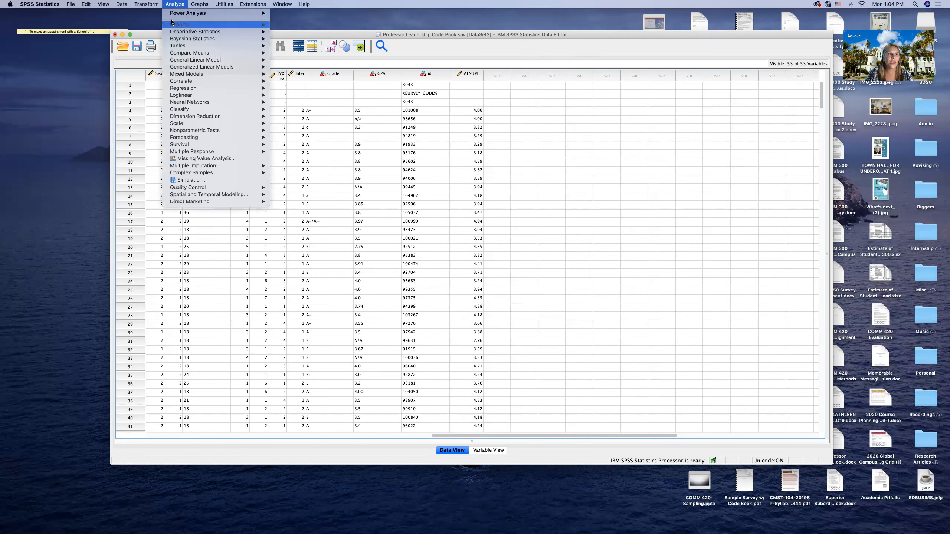
{"action": "mouse_move", "coordinate": [202, 33]}
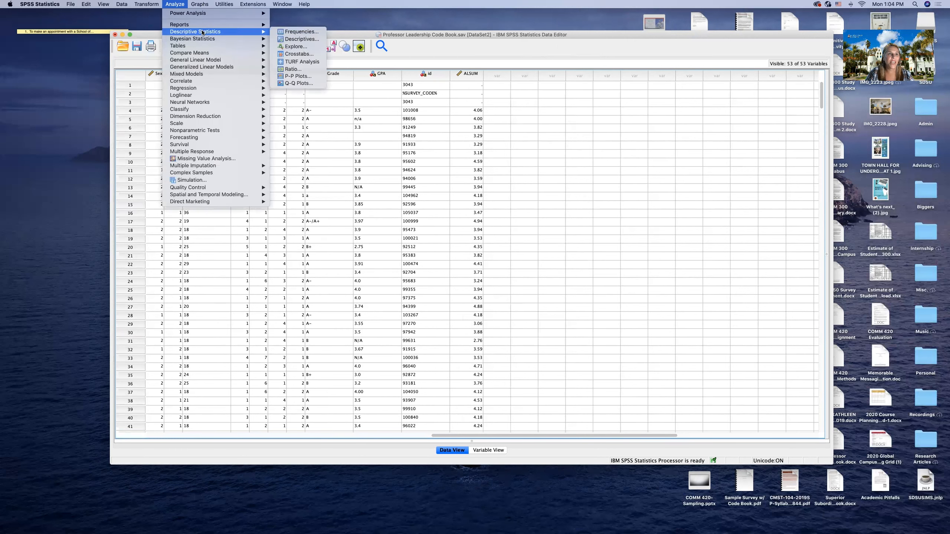
{"action": "left_click", "coordinate": [304, 39]}
{"action": "right_click", "coordinate": [417, 277]}
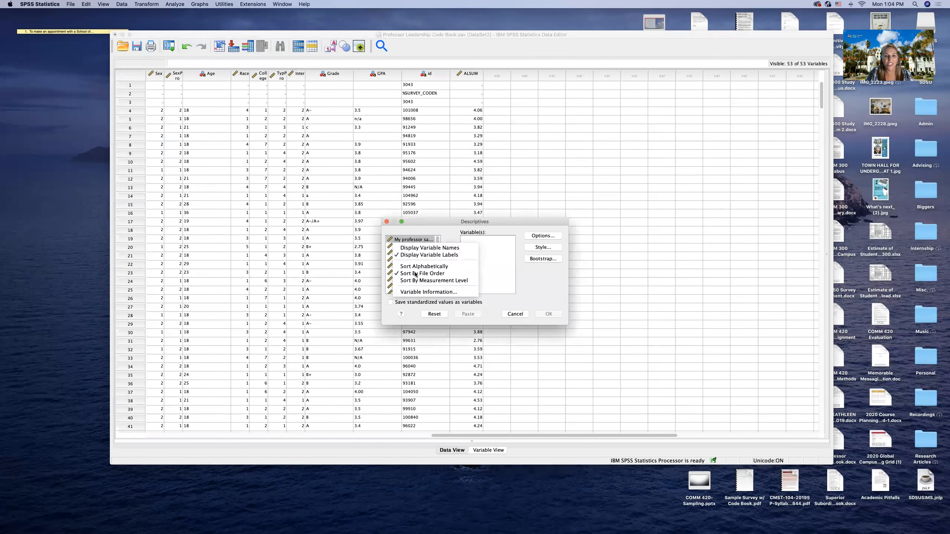
{"action": "left_click", "coordinate": [432, 248]}
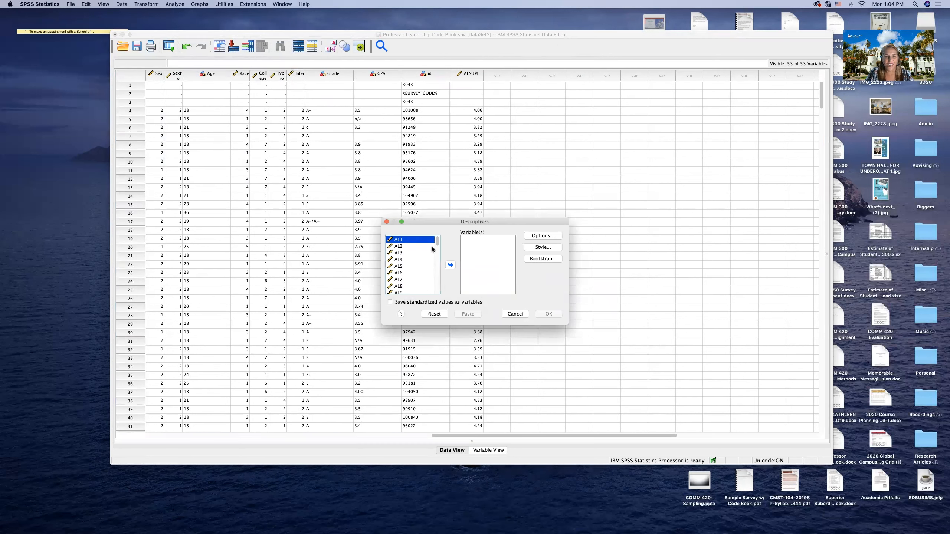
{"action": "scroll", "coordinate": [408, 286], "scroll_direction": "down", "scroll_amount": 10}
{"action": "left_click", "coordinate": [406, 291]}
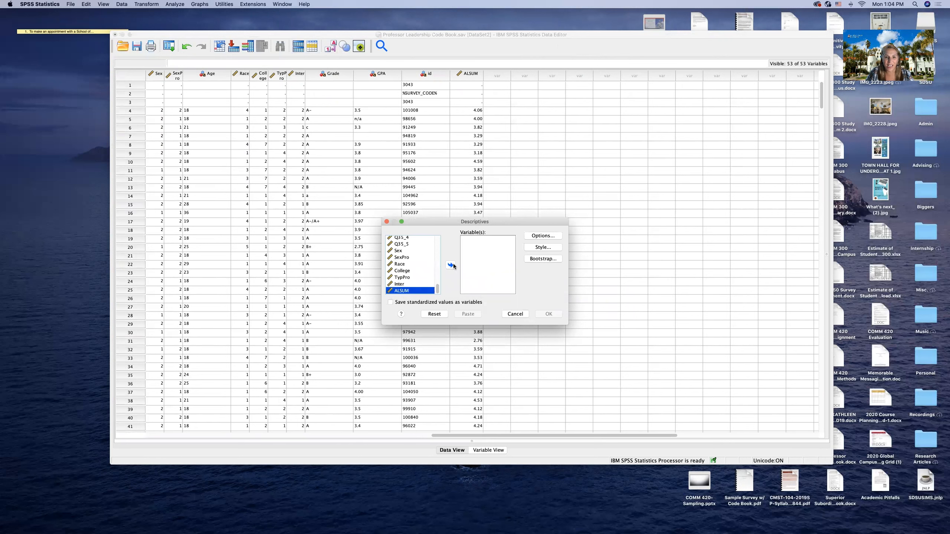
{"action": "left_click", "coordinate": [452, 265]}
Keep mean, standard deviation, minimum and maximum as the statistics options and run the Descriptives analysis on ALSUM.
{"action": "left_click", "coordinate": [551, 236]}
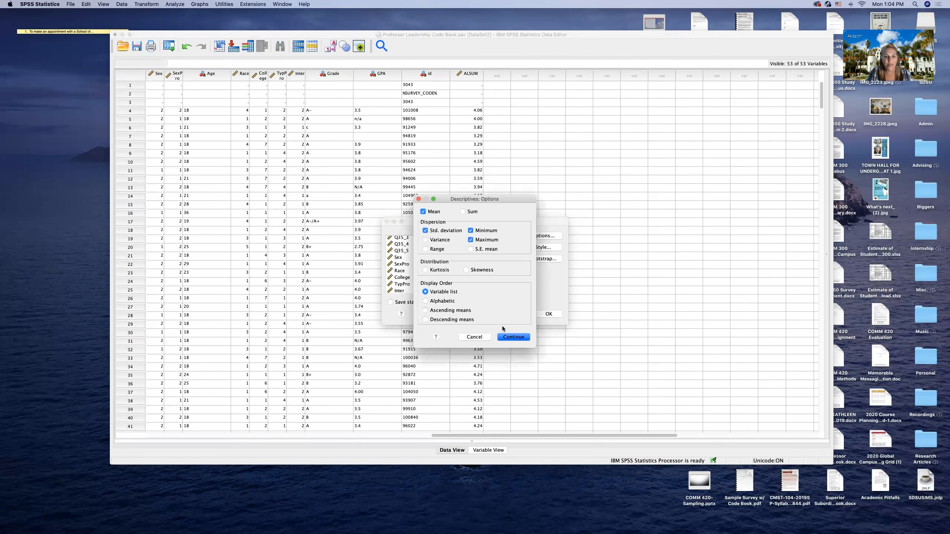
{"action": "left_click", "coordinate": [520, 337]}
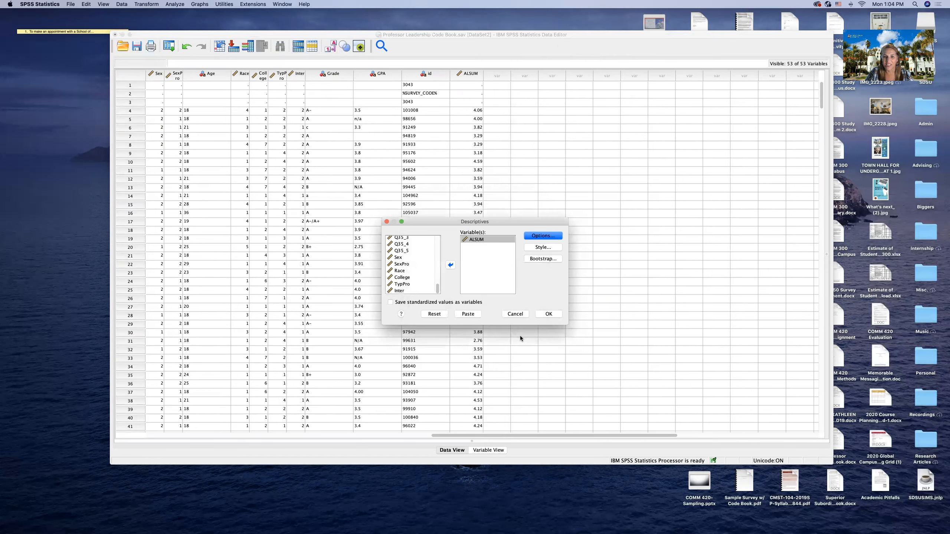
{"action": "left_click", "coordinate": [549, 315]}
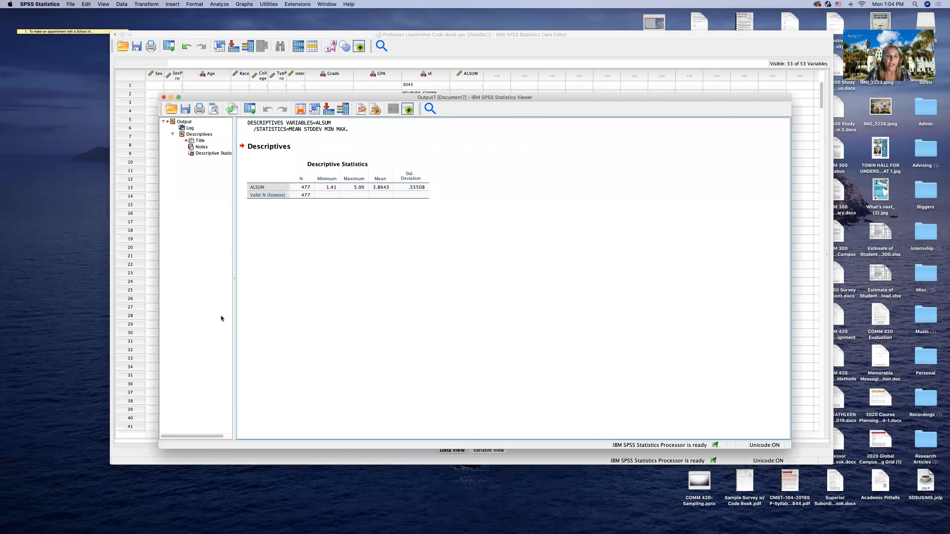
Examine the Descriptive Statistics table for ALSUM, including N, mean and standard deviation, and close the output without saving.
{"action": "left_click", "coordinate": [310, 187]}
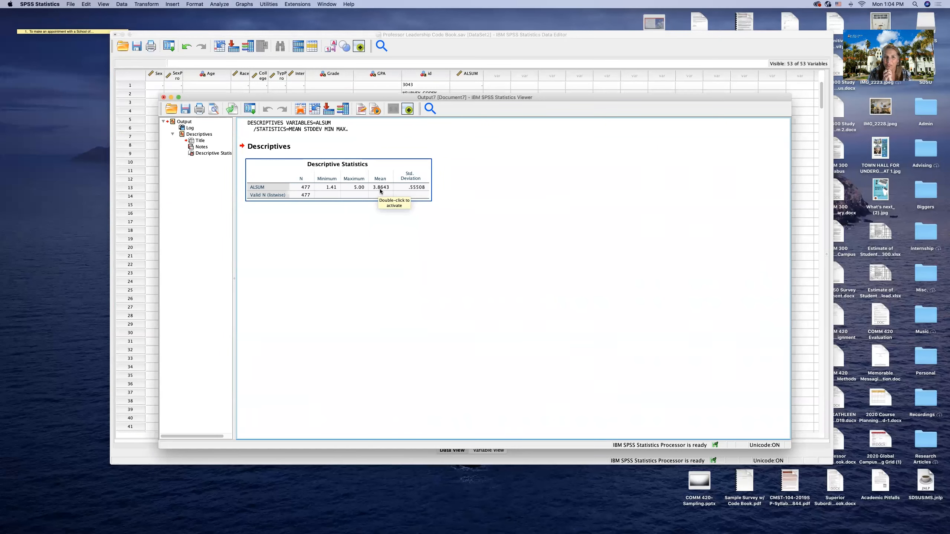
{"action": "left_click", "coordinate": [360, 153]}
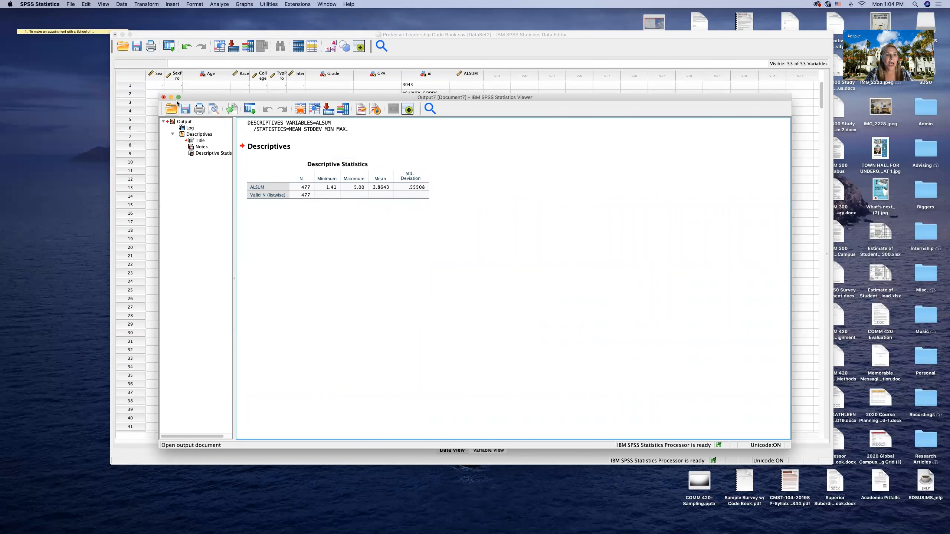
{"action": "left_click", "coordinate": [366, 197]}
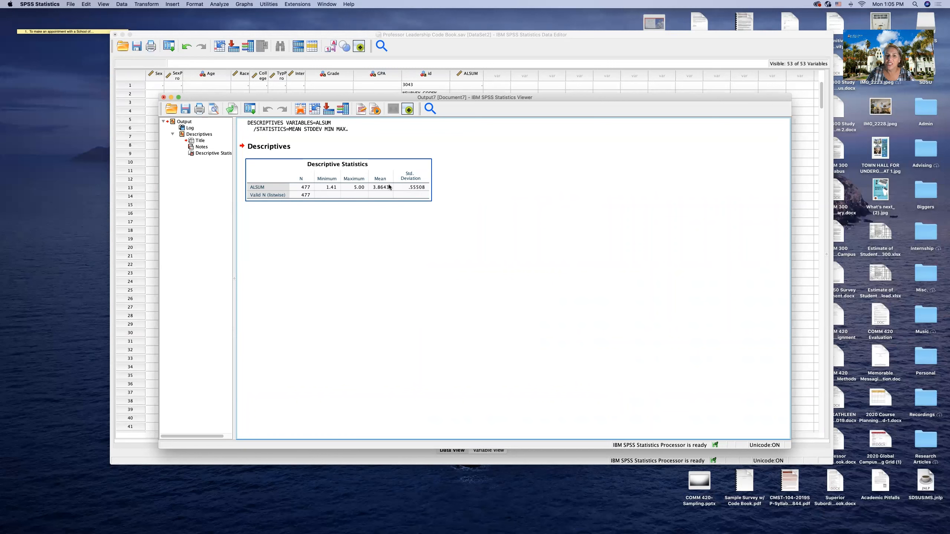
{"action": "left_click", "coordinate": [318, 142]}
{"action": "left_click", "coordinate": [164, 97]}
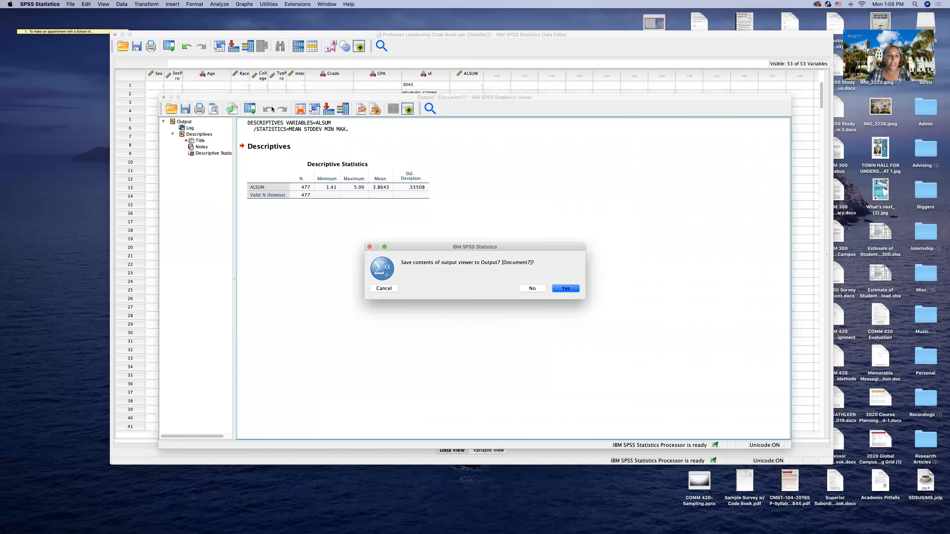
{"action": "left_click", "coordinate": [532, 288]}
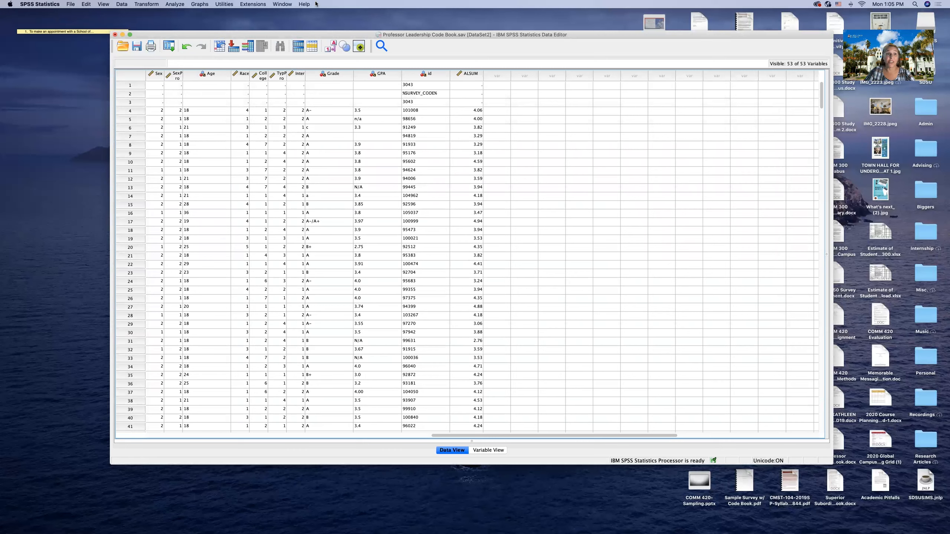
Start an Independent-Samples T Test, display the source variables by name, and add ALSUM as the test variable.
{"action": "left_click", "coordinate": [175, 4]}
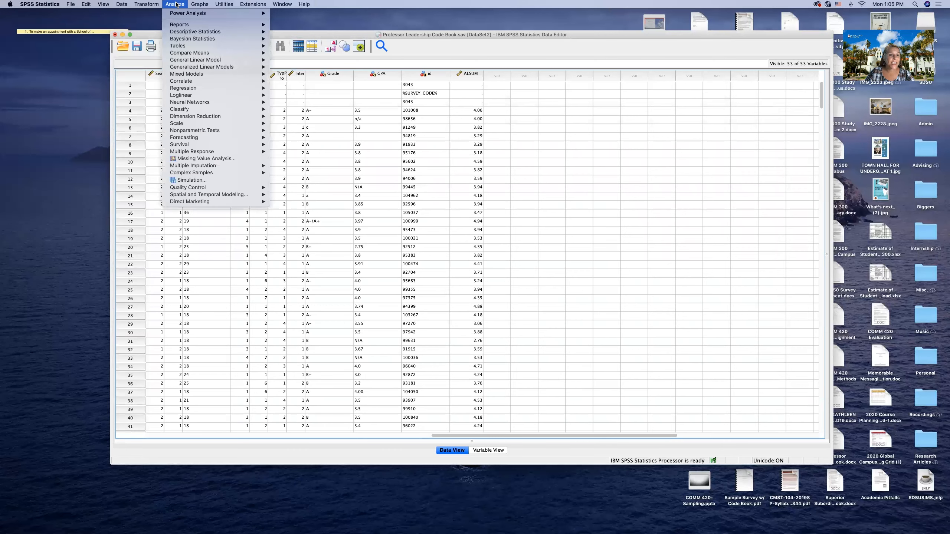
{"action": "mouse_move", "coordinate": [183, 26]}
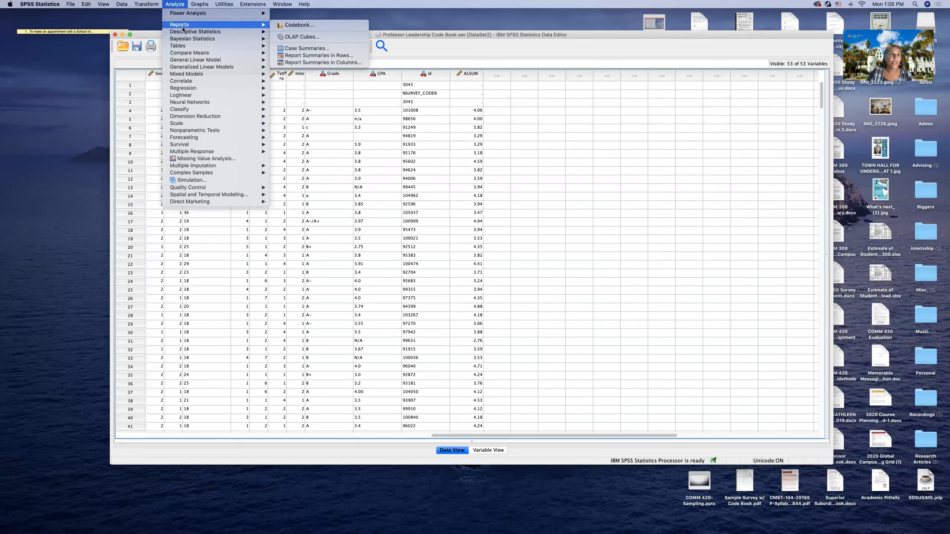
{"action": "mouse_move", "coordinate": [200, 54]}
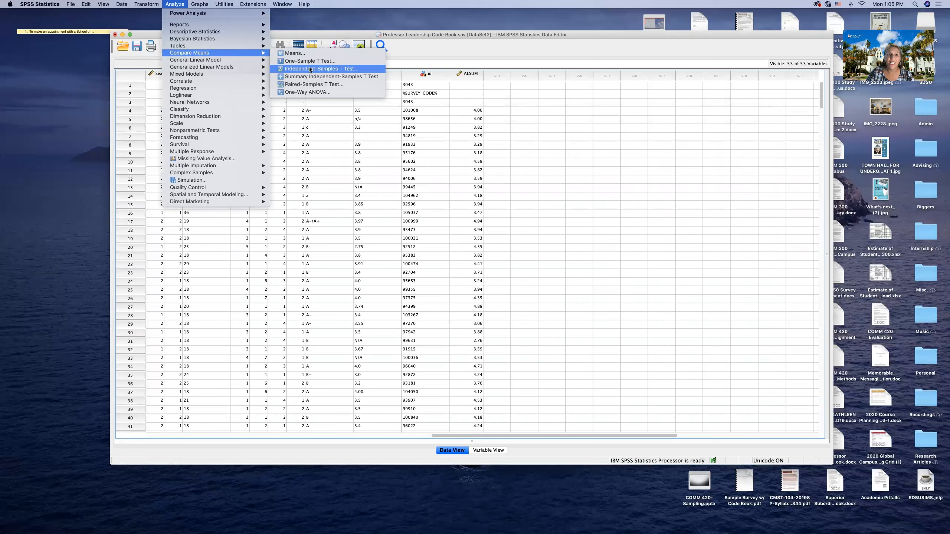
{"action": "left_click", "coordinate": [332, 69]}
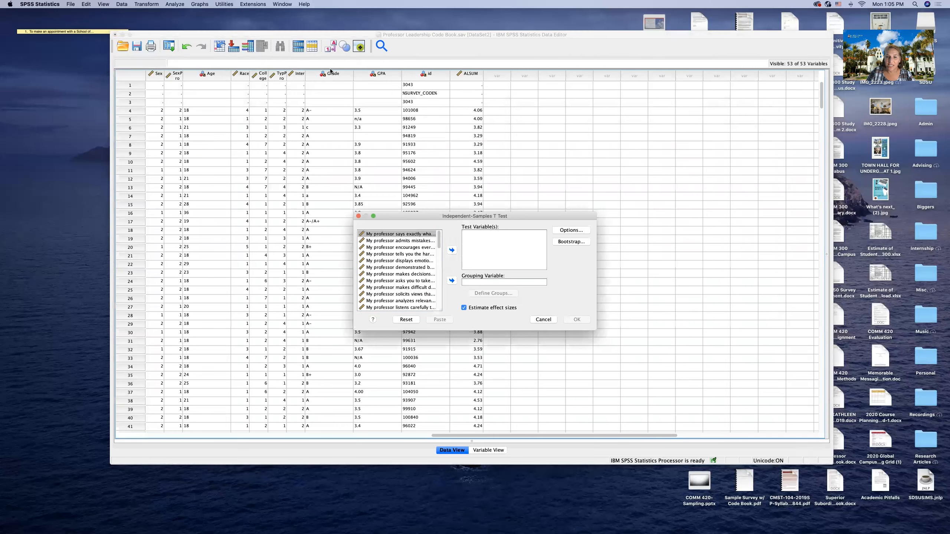
{"action": "right_click", "coordinate": [398, 253]}
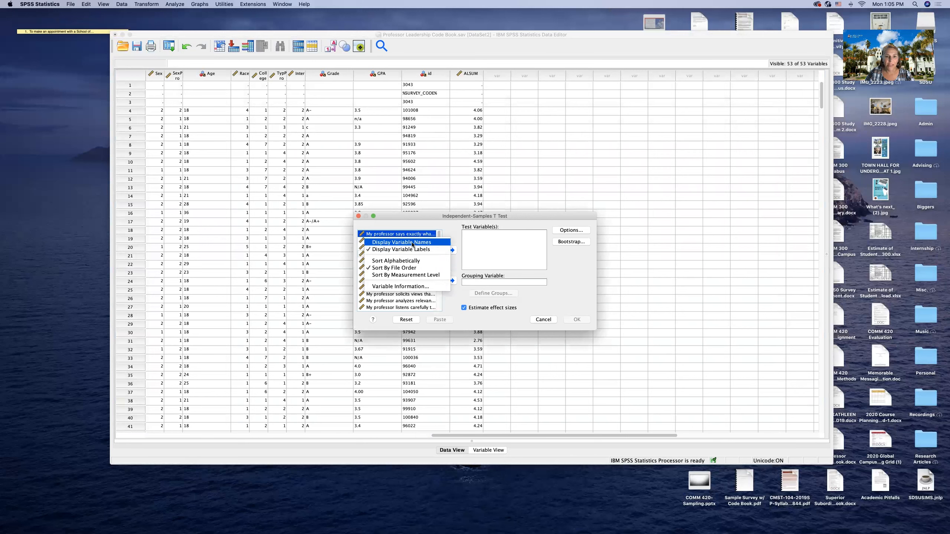
{"action": "left_click", "coordinate": [409, 243]}
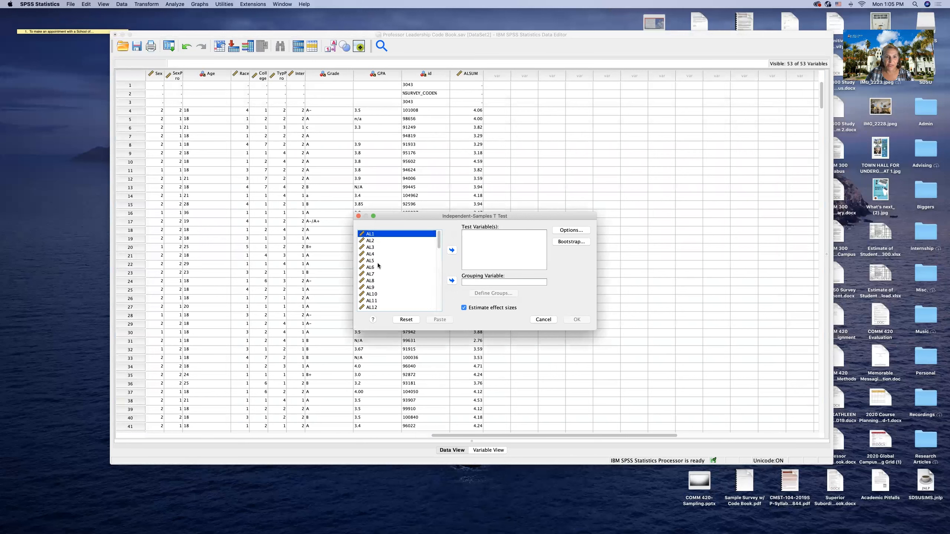
{"action": "scroll", "coordinate": [377, 263], "scroll_direction": "down", "scroll_amount": 15}
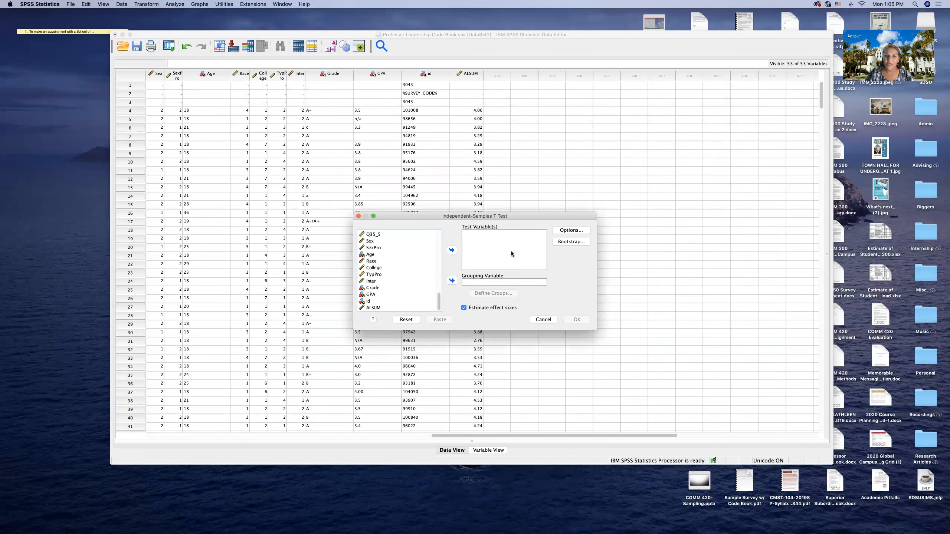
{"action": "left_click", "coordinate": [380, 307]}
{"action": "left_click", "coordinate": [452, 250]}
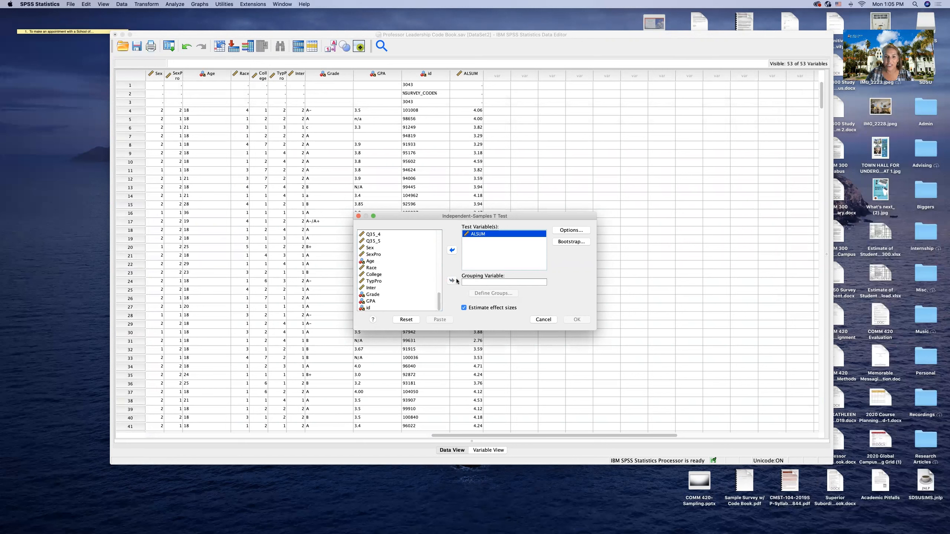
Set SexPro as the grouping variable and define Group 1 as 1 and Group 2 as 2.
{"action": "left_click", "coordinate": [368, 248]}
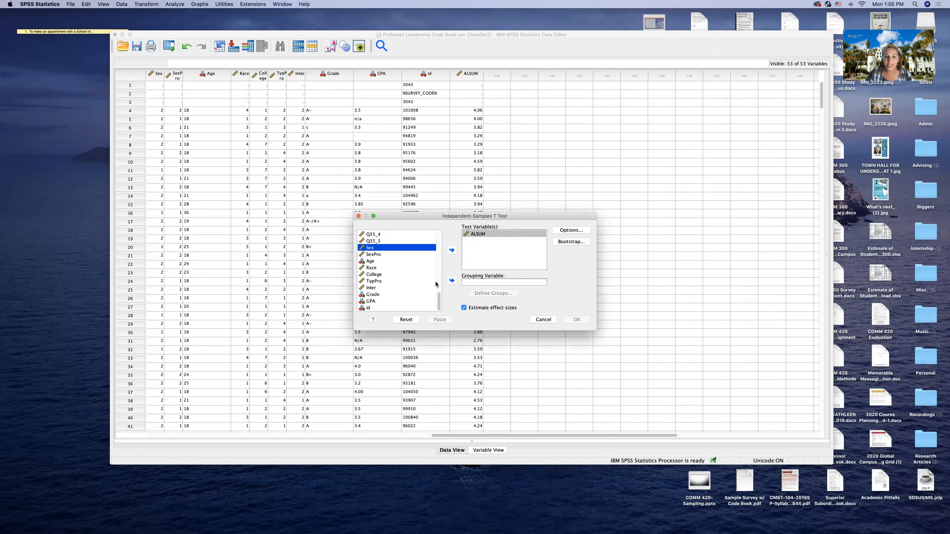
{"action": "left_click", "coordinate": [372, 255]}
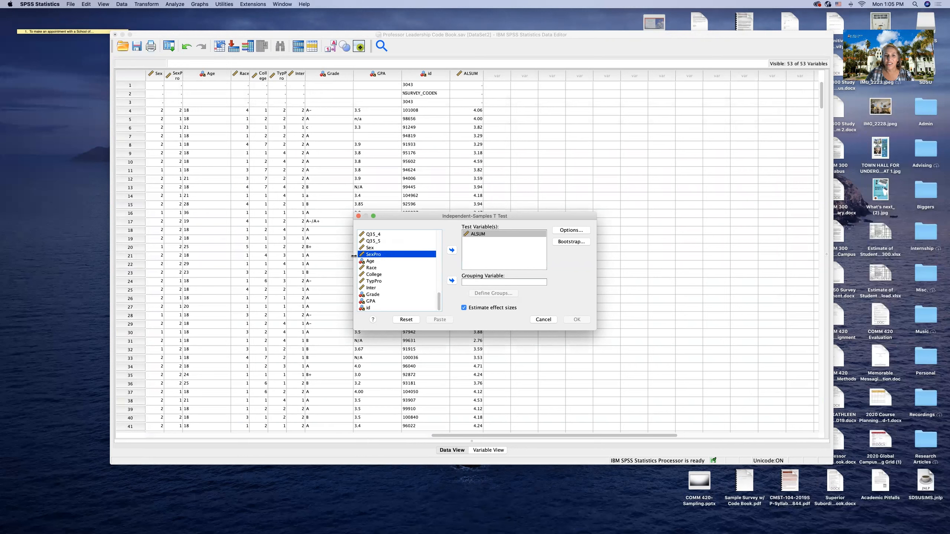
{"action": "left_click", "coordinate": [453, 282]}
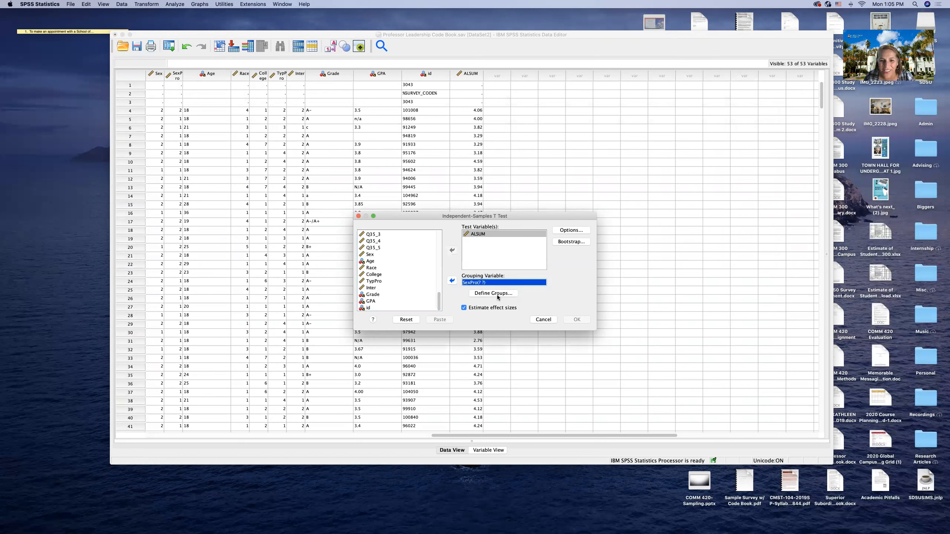
{"action": "left_click", "coordinate": [499, 294]}
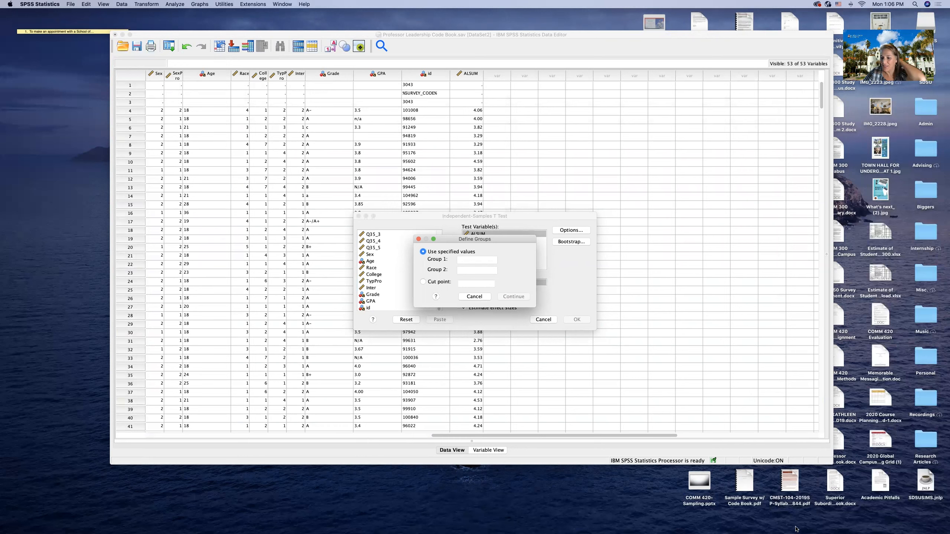
{"action": "left_click", "coordinate": [471, 258]}
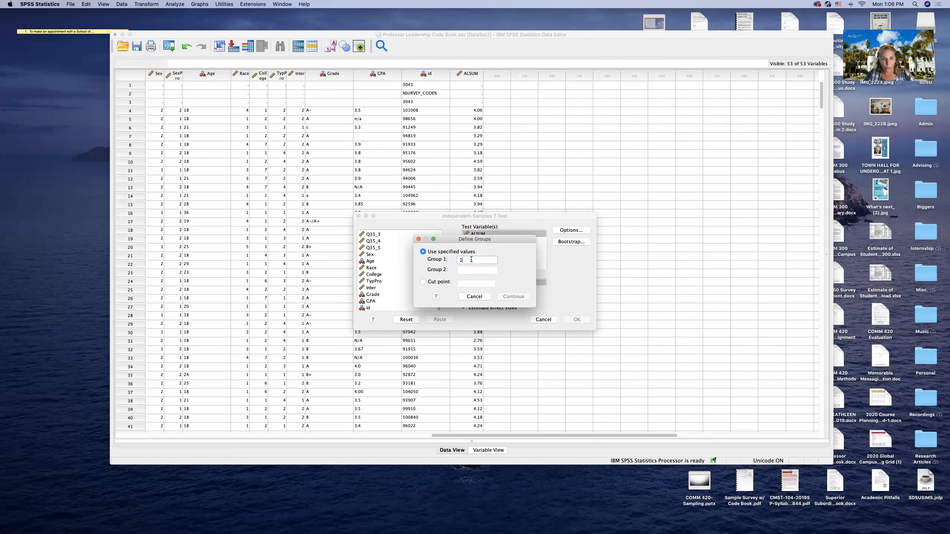
{"action": "left_click", "coordinate": [470, 268]}
{"action": "type", "text": "2"}
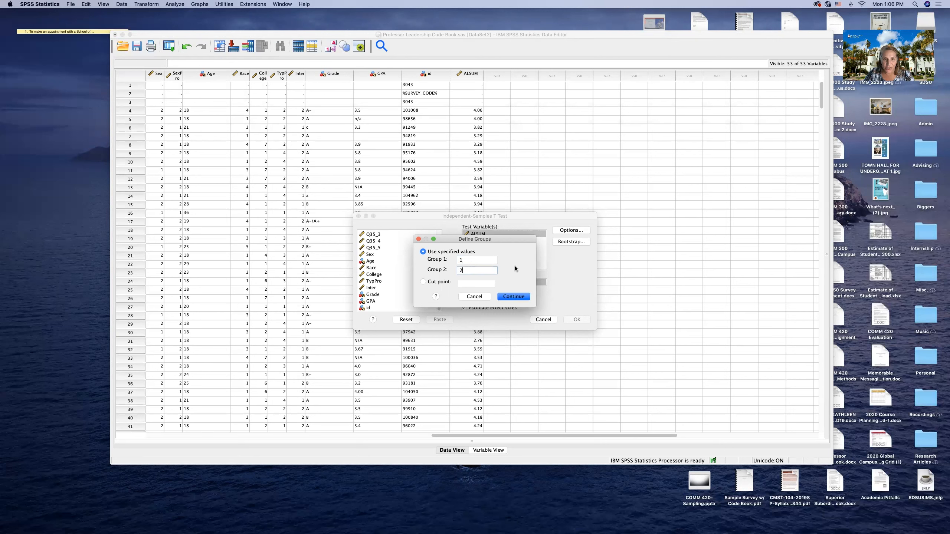
{"action": "left_click", "coordinate": [514, 297]}
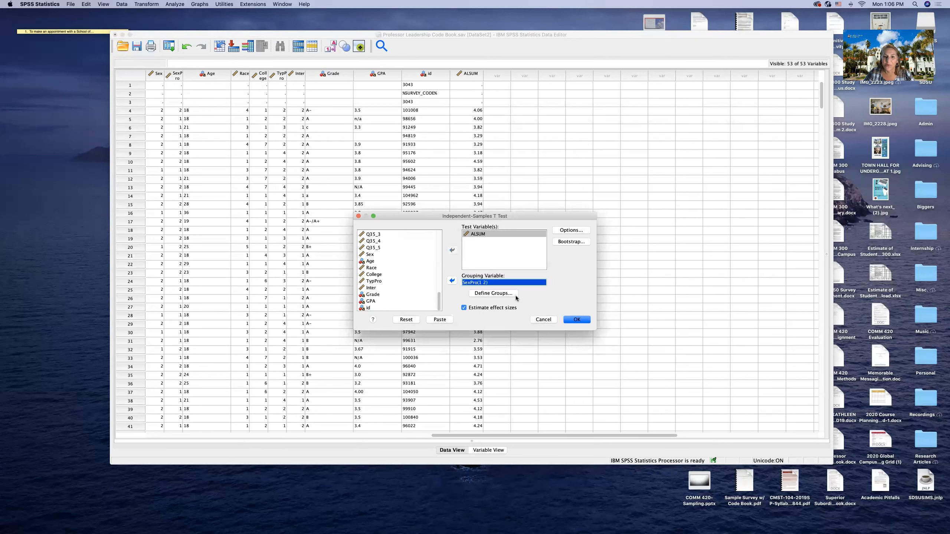
Keep the 95% confidence interval and analysis-by-analysis exclusion of missing values, and run the t test of ALSUM by SexPro.
{"action": "left_click", "coordinate": [563, 231]}
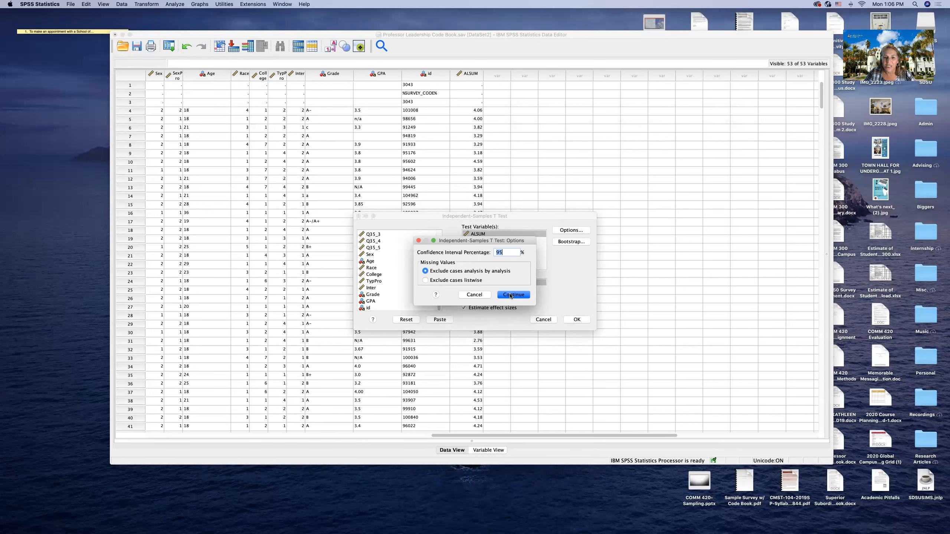
{"action": "left_click", "coordinate": [511, 296]}
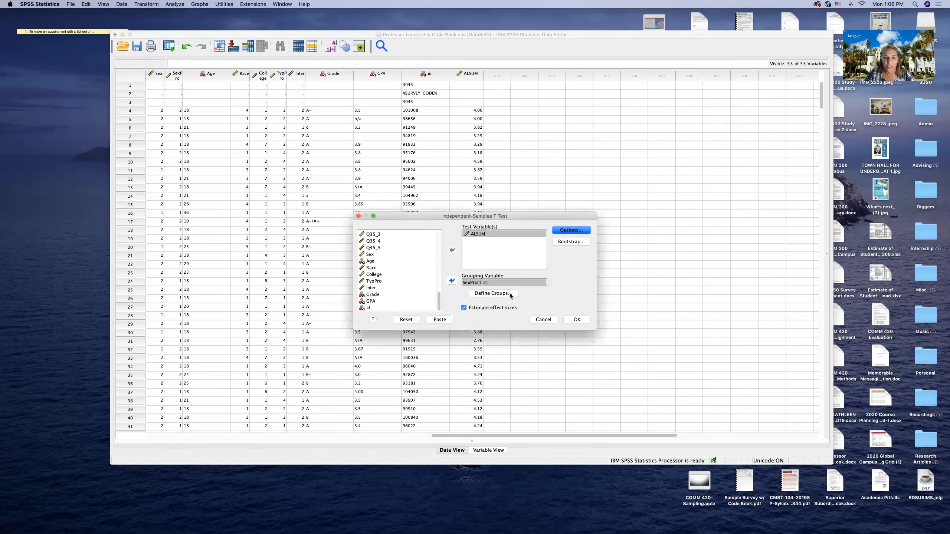
{"action": "left_click", "coordinate": [575, 319]}
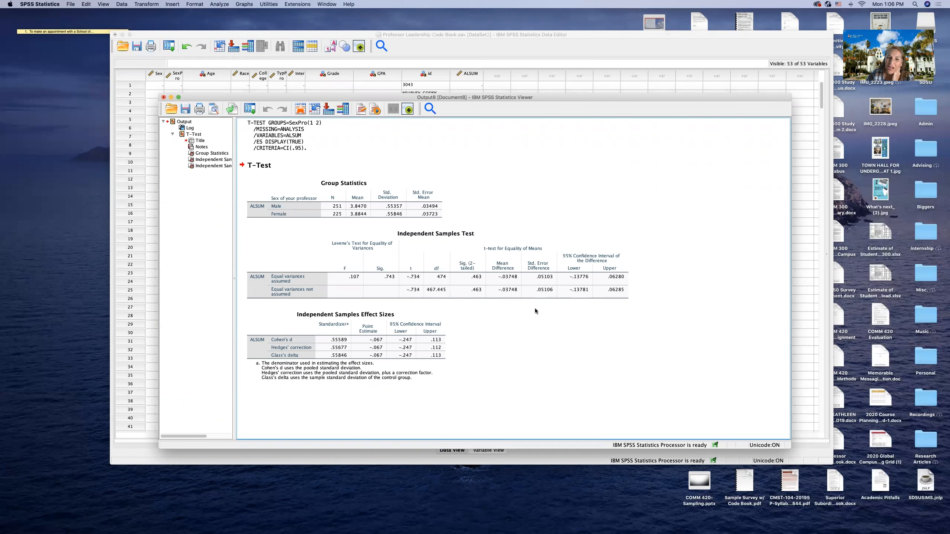
Examine the Group Statistics and Independent Samples Test tables for ALSUM by professor's sex, and close the output without saving.
{"action": "left_click", "coordinate": [394, 284]}
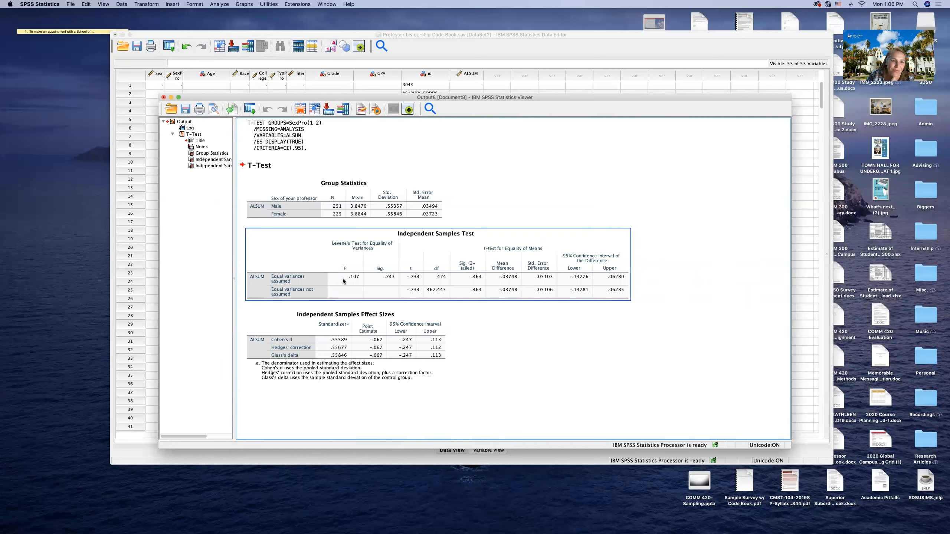
{"action": "left_click", "coordinate": [341, 204]}
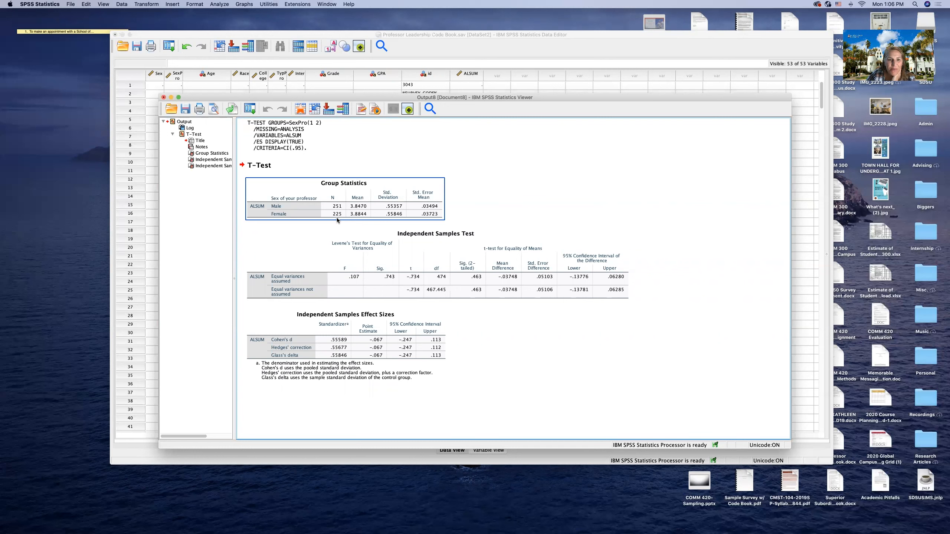
{"action": "left_click", "coordinate": [328, 223]}
{"action": "left_click", "coordinate": [318, 296]}
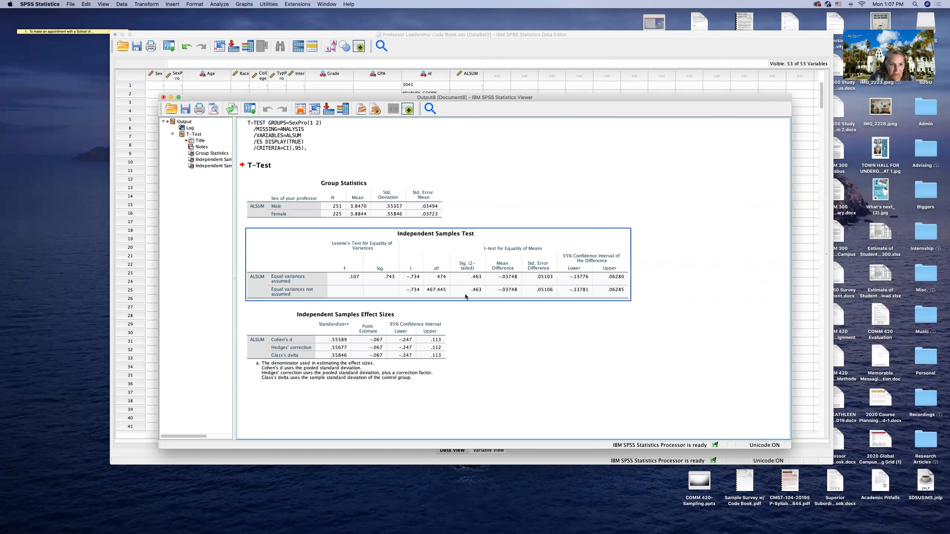
{"action": "left_click", "coordinate": [164, 97]}
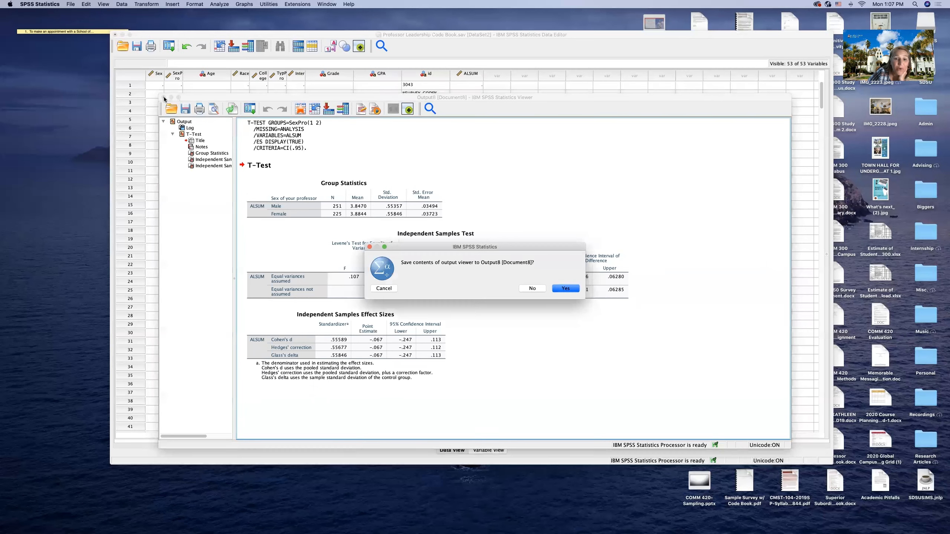
{"action": "left_click", "coordinate": [531, 288]}
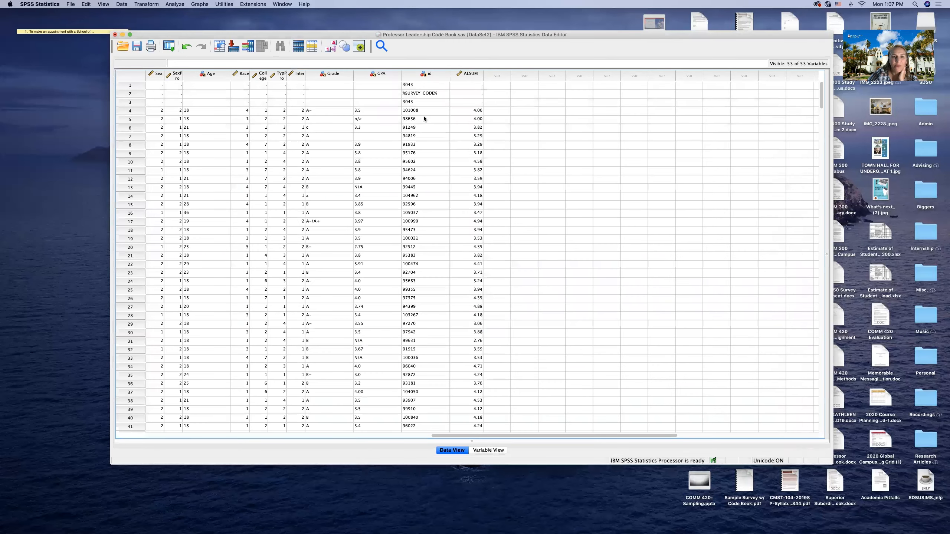
Reopen the Independent-Samples T Test, keep ALSUM as the test variable, and replace the grouping variable SexPro with Sex.
{"action": "left_click", "coordinate": [166, 5]}
{"action": "mouse_move", "coordinate": [200, 50]}
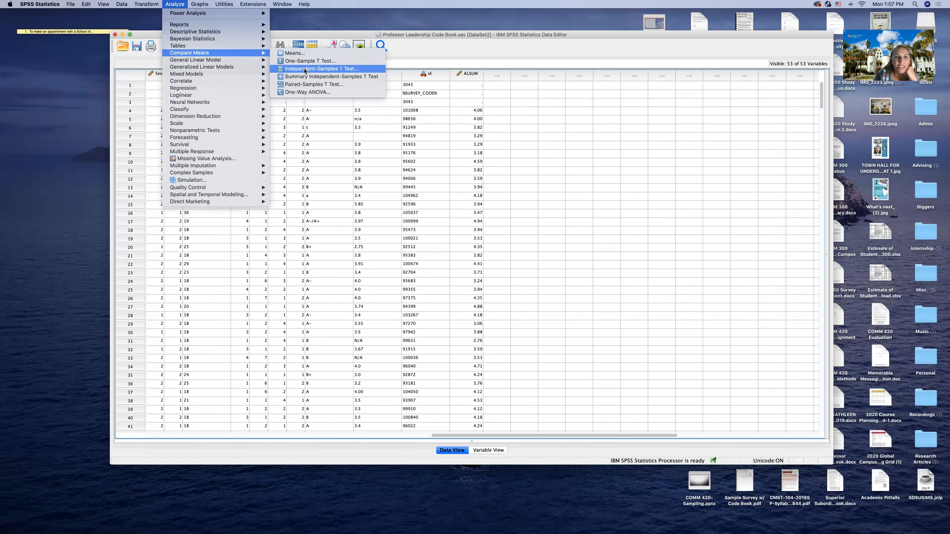
{"action": "left_click", "coordinate": [302, 69]}
{"action": "left_click", "coordinate": [481, 234]}
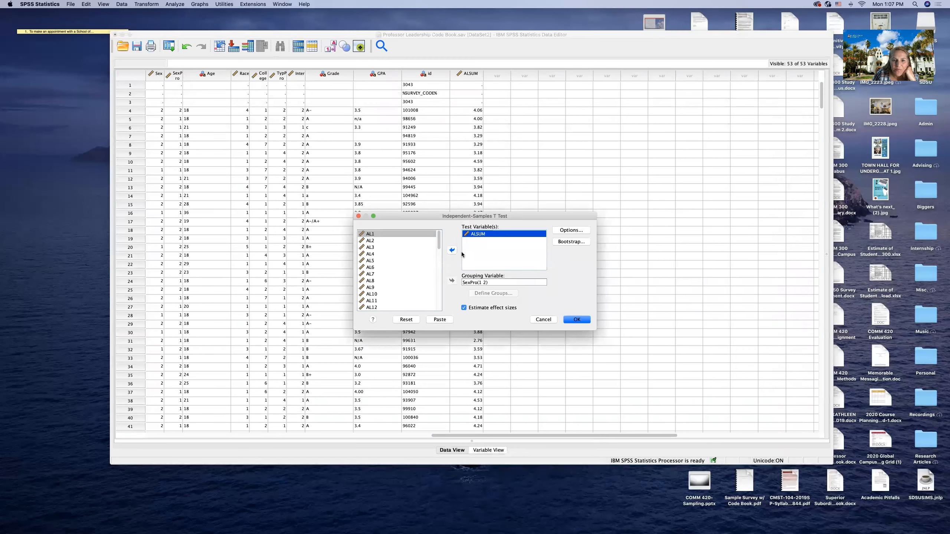
{"action": "left_click", "coordinate": [453, 250]}
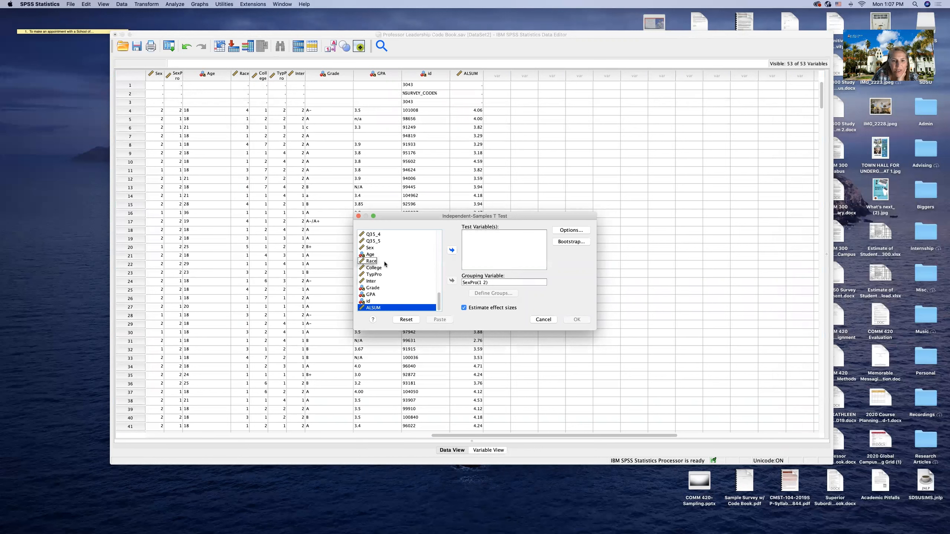
{"action": "left_click", "coordinate": [452, 251]}
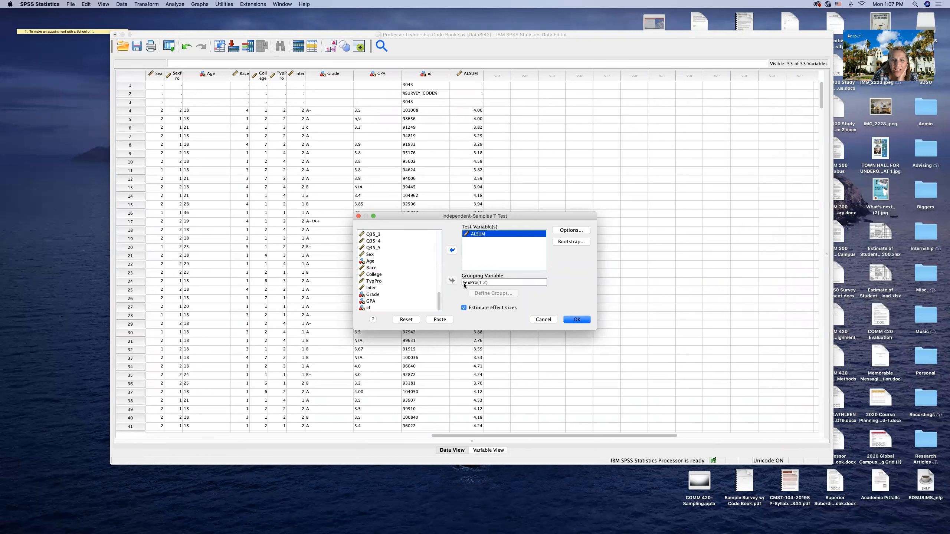
{"action": "left_click", "coordinate": [464, 283]}
{"action": "left_click", "coordinate": [451, 281]}
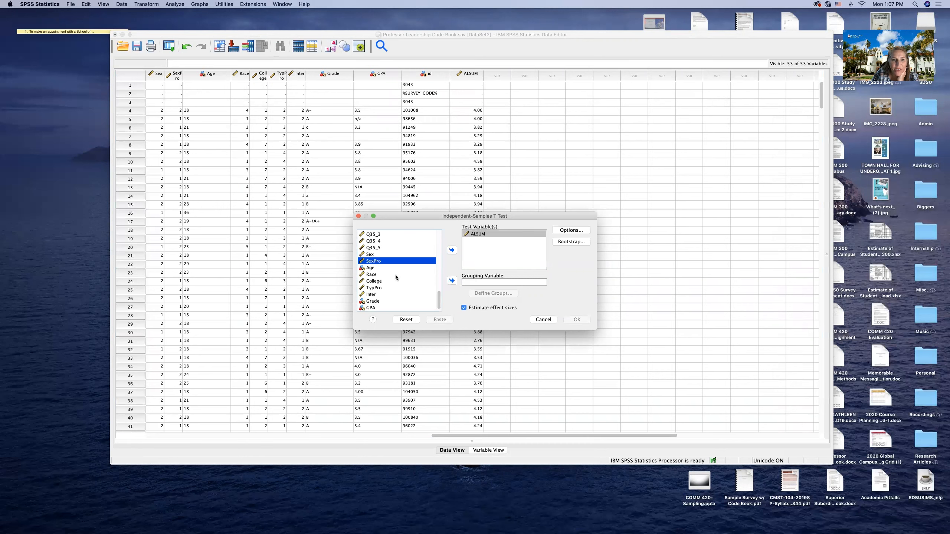
{"action": "left_click", "coordinate": [375, 256]}
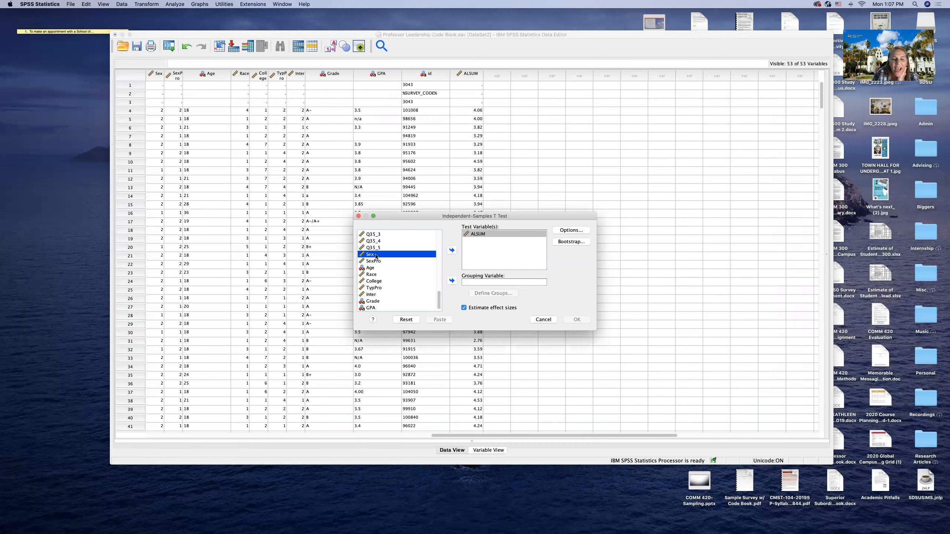
{"action": "left_click", "coordinate": [453, 281]}
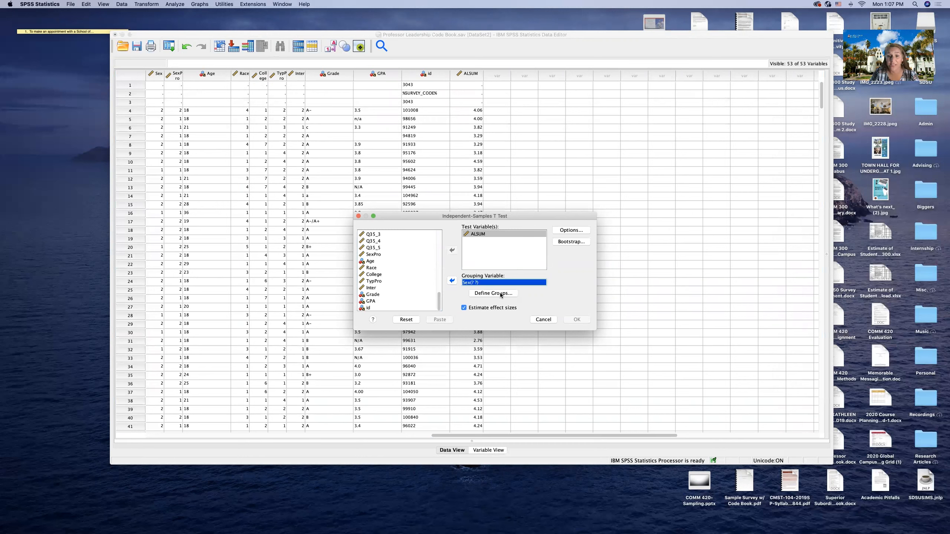
Define the Sex groups as 1 and 2 and run the t test on ALSUM.
{"action": "left_click", "coordinate": [493, 294]}
{"action": "type", "text": "1"}
{"action": "key", "text": "Tab"}
{"action": "type", "text": "2"}
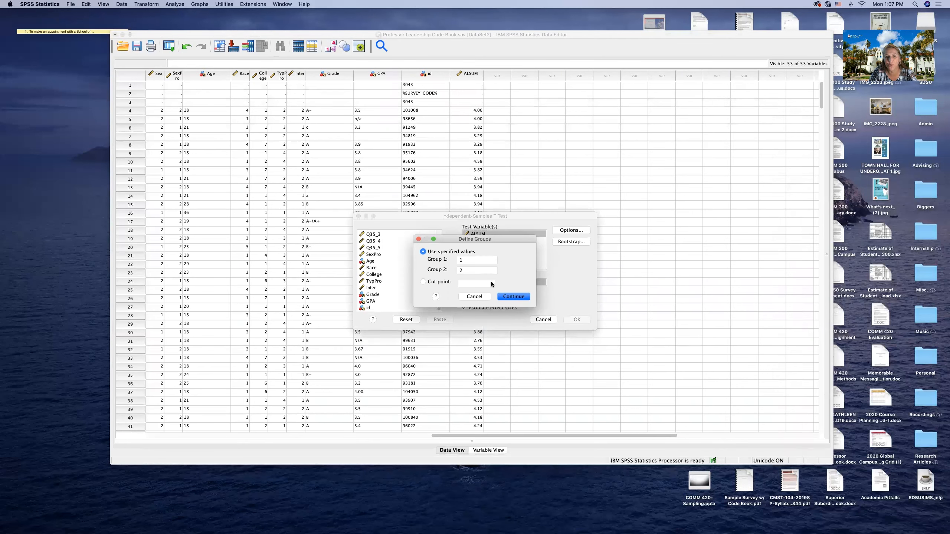
{"action": "left_click", "coordinate": [515, 297]}
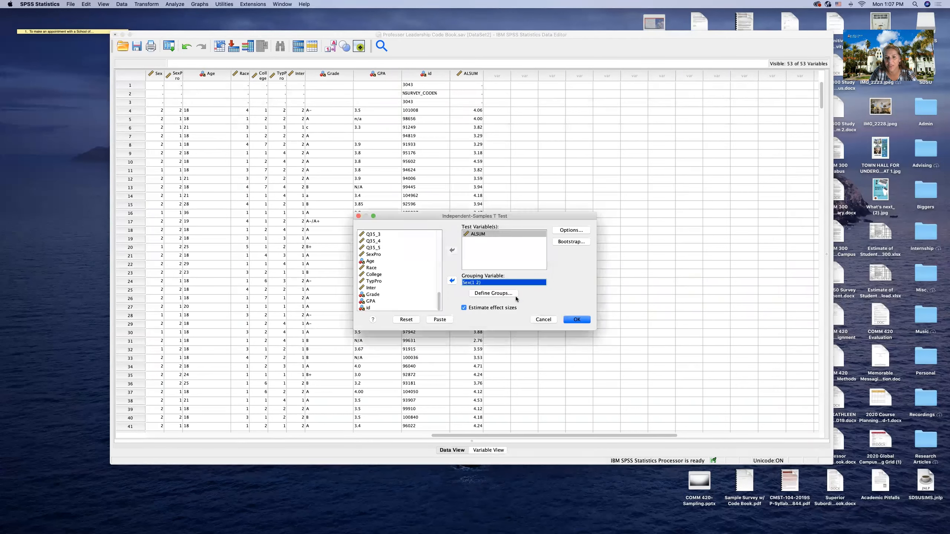
{"action": "left_click", "coordinate": [577, 319]}
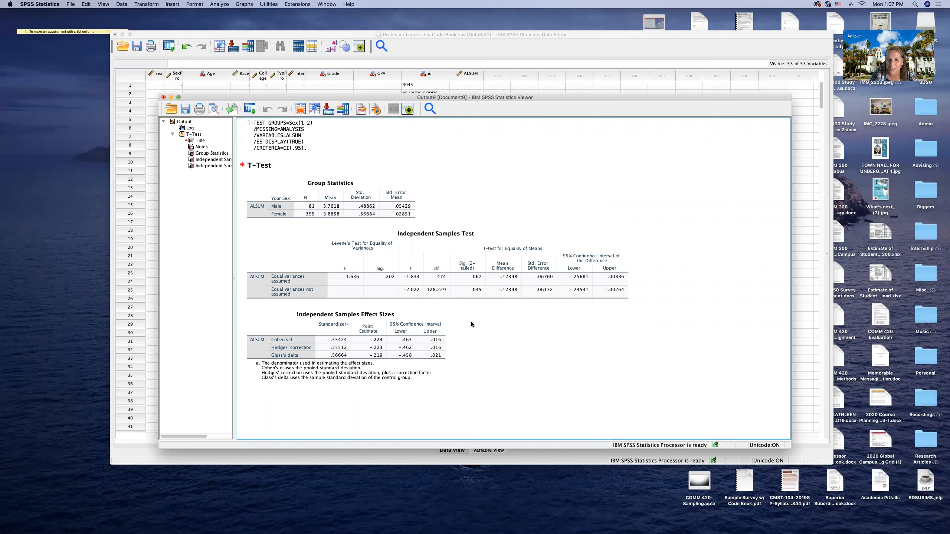
Examine Levene's test and the t-test significance in the Independent Samples Test table for ALSUM by respondent's sex, and close the output.
{"action": "left_click", "coordinate": [468, 295]}
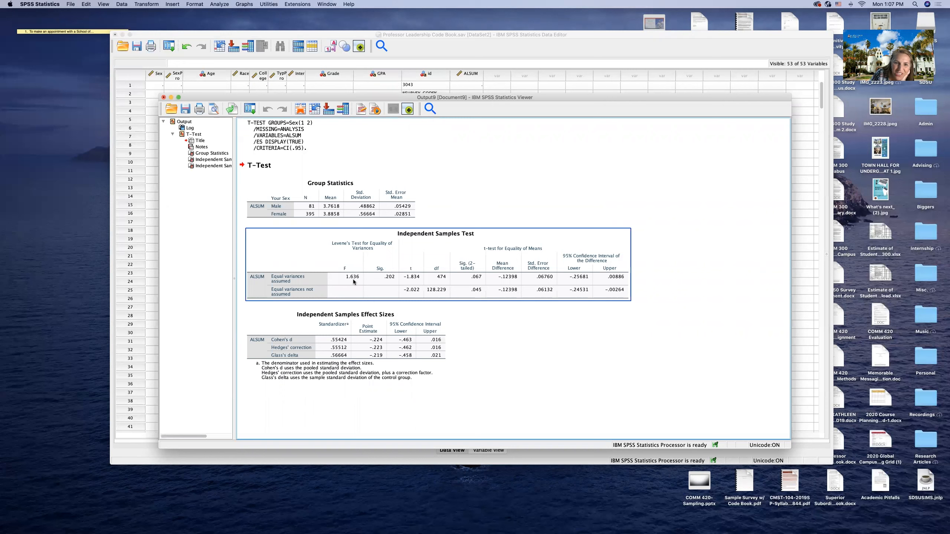
{"action": "left_click", "coordinate": [339, 276]}
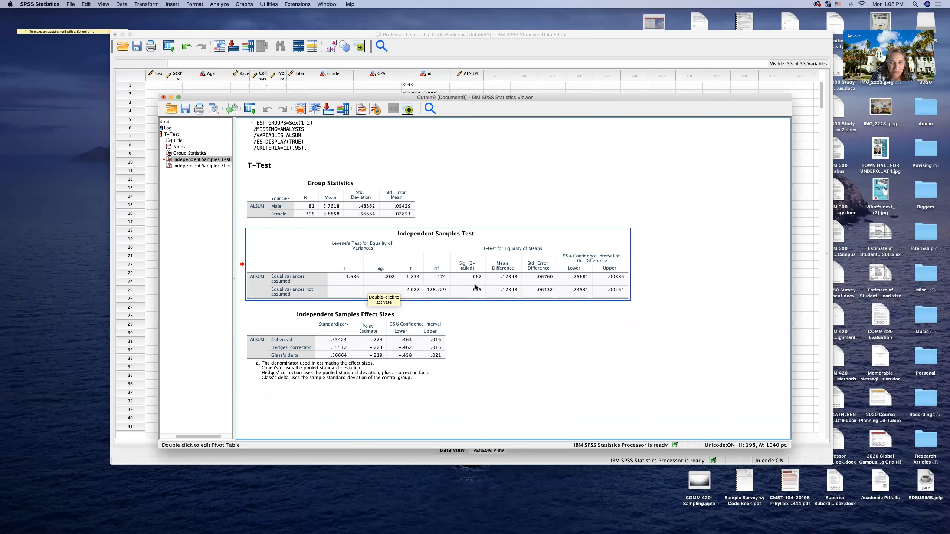
{"action": "left_click", "coordinate": [164, 98]}
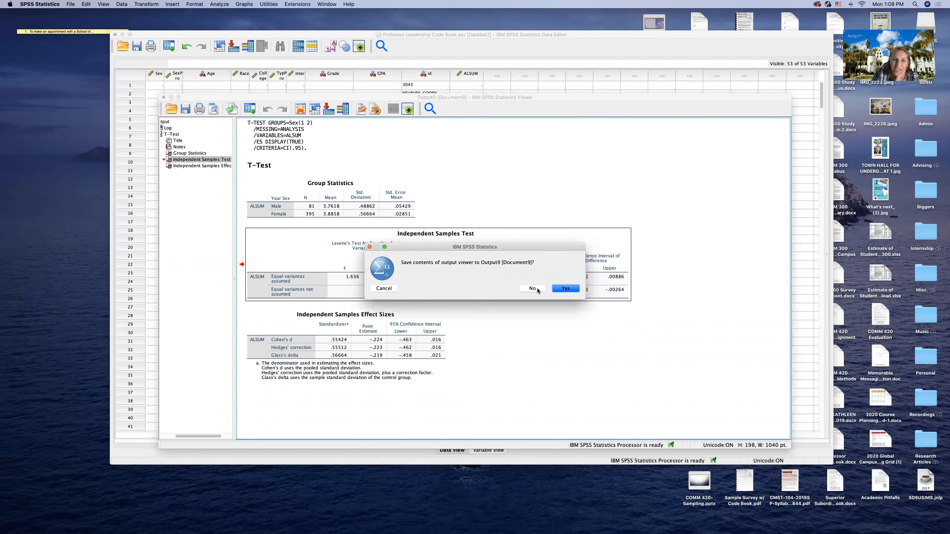